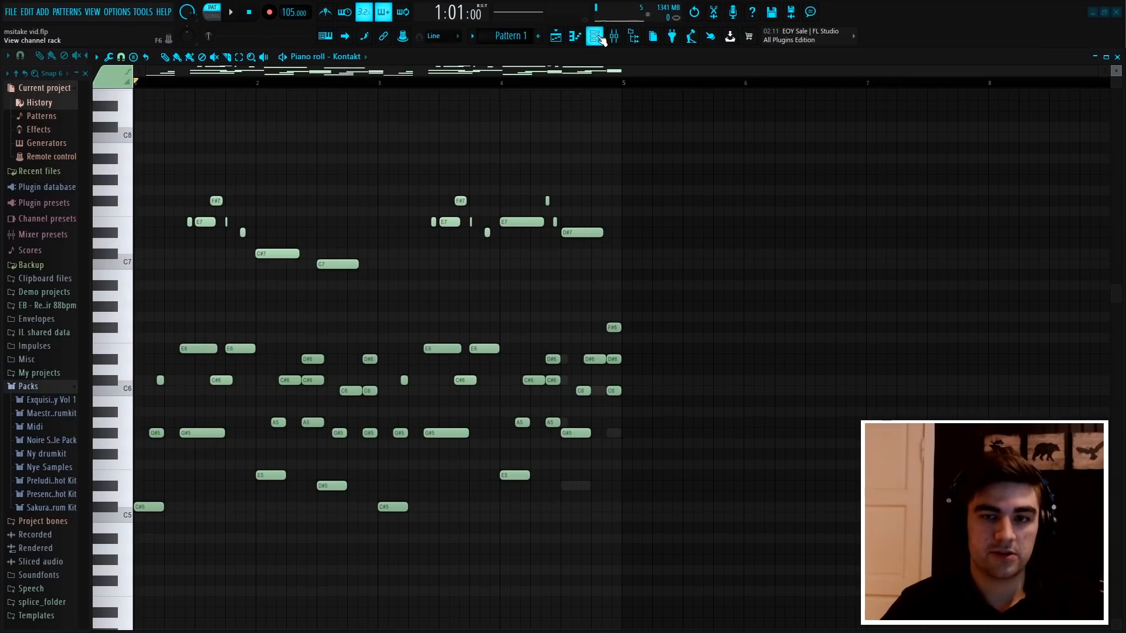
Review the Kontakt channel's melody notes in the piano roll and listen to the pattern
left_click(595, 37)
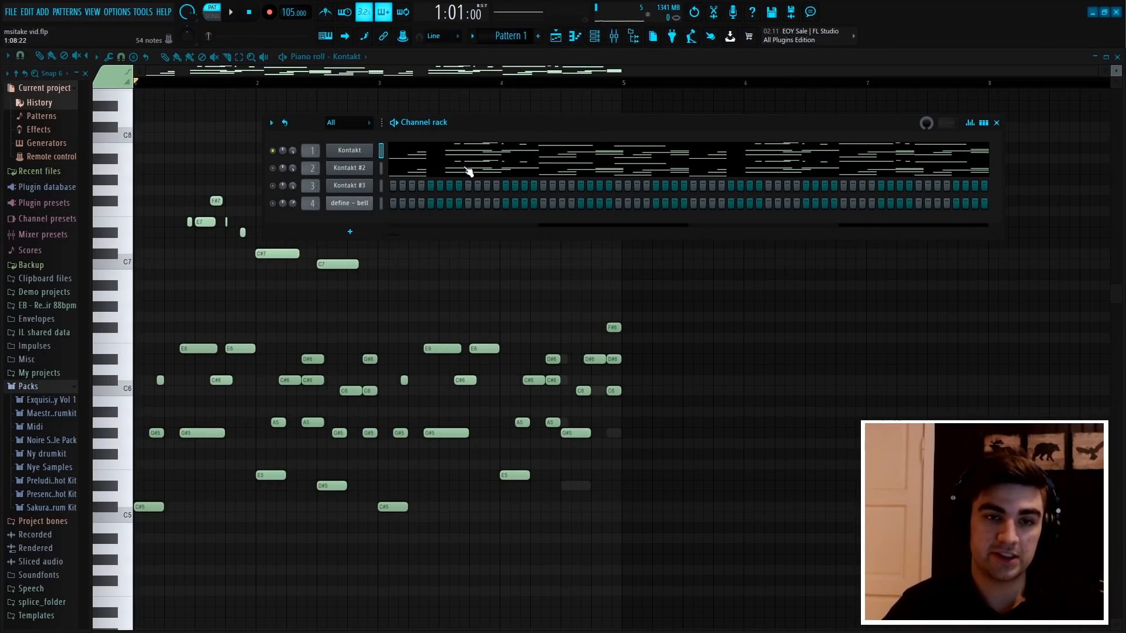
right_click(460, 301)
scroll(416, 210, "down", 2)
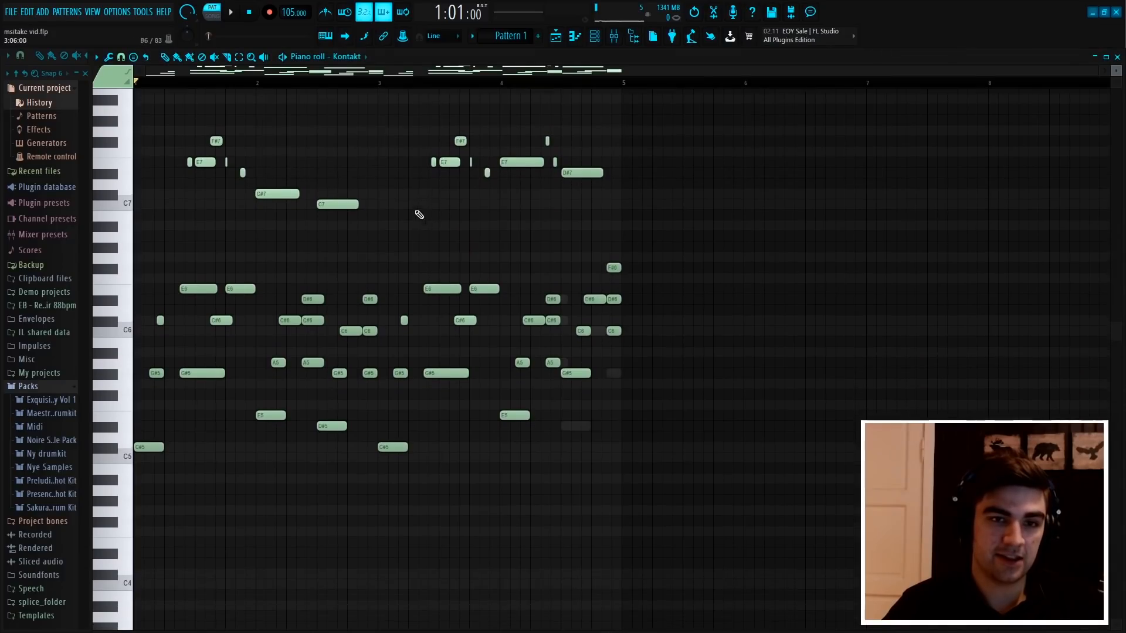
scroll(392, 79, "up", 2)
scroll(414, 73, "up", 2)
scroll(426, 85, "down", 2)
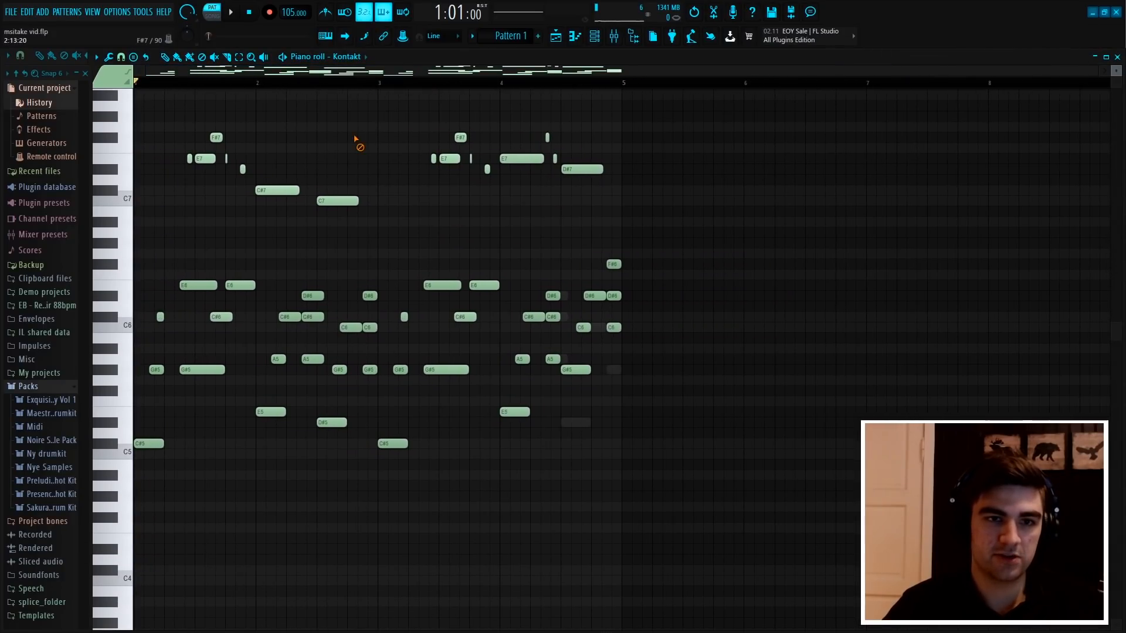
scroll(357, 138, "up", 2)
scroll(357, 139, "down", 2)
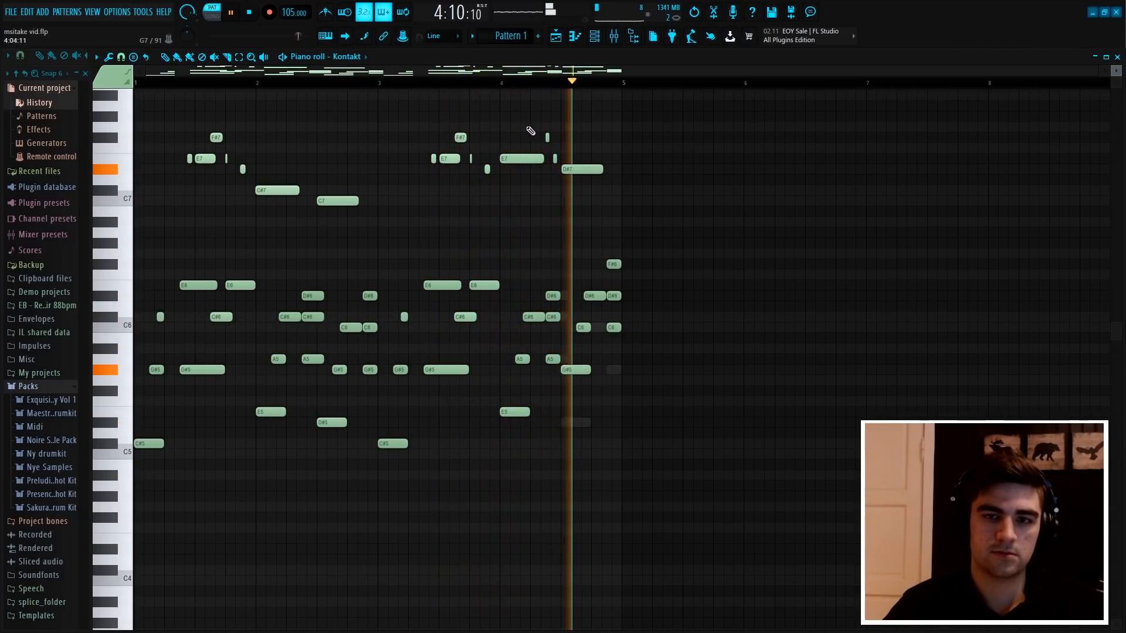
Stop playback and inspect the velocities of all the Kontakt notes in an enlarged control lane
left_click(597, 38)
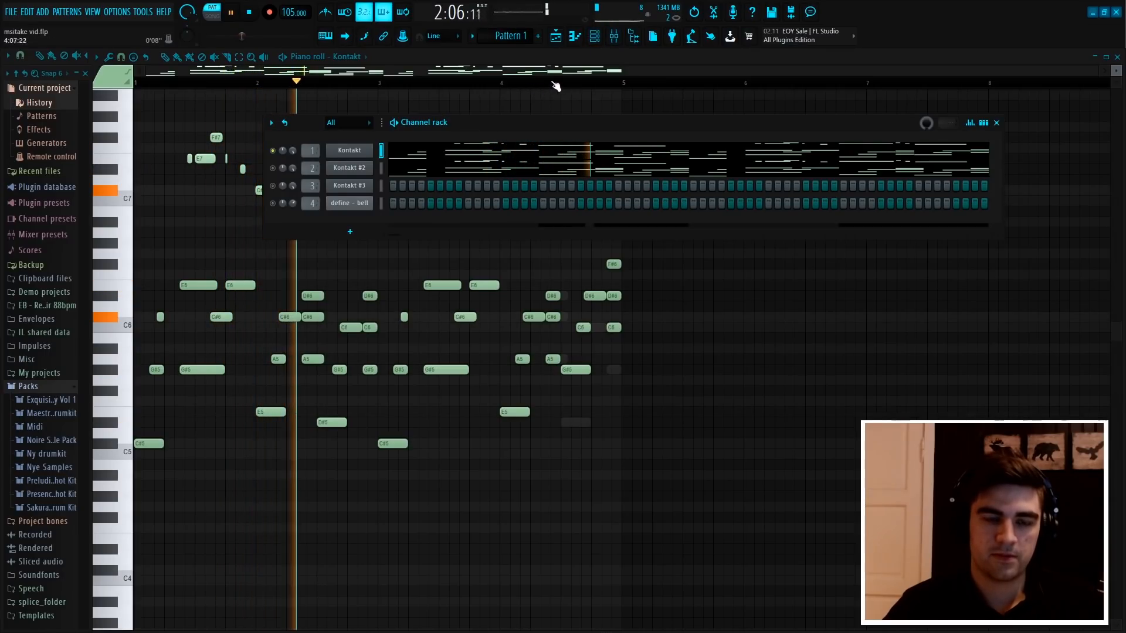
key("space")
left_click_drag(824, 534, 138, 91)
left_click_drag(475, 630, 405, 293)
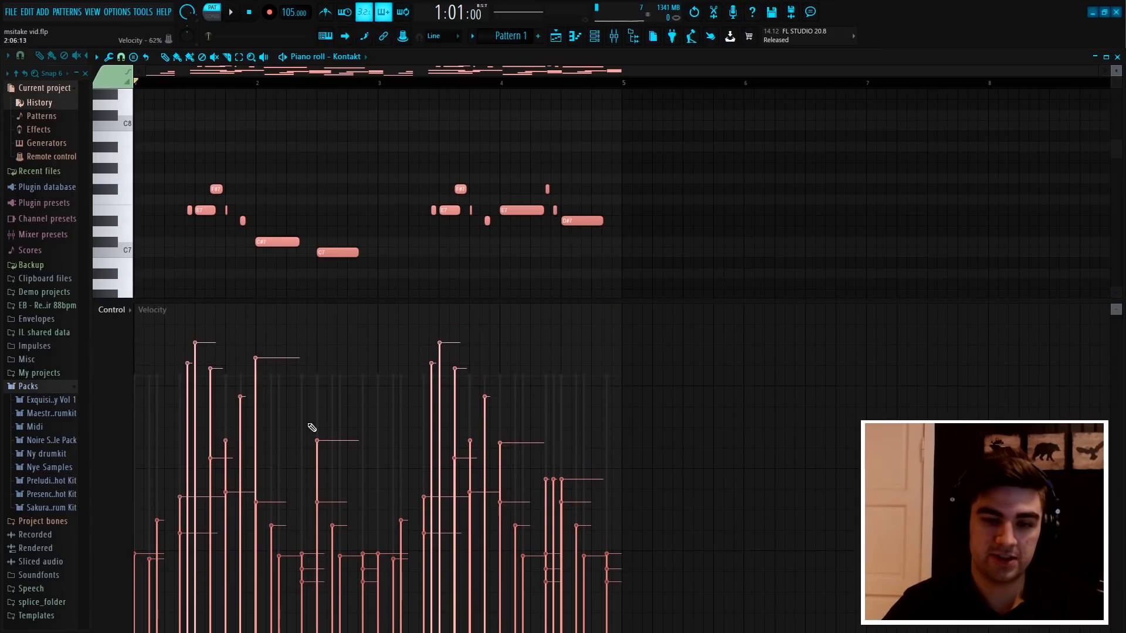
left_click_drag(566, 301, 639, 628)
key("ctrl+d")
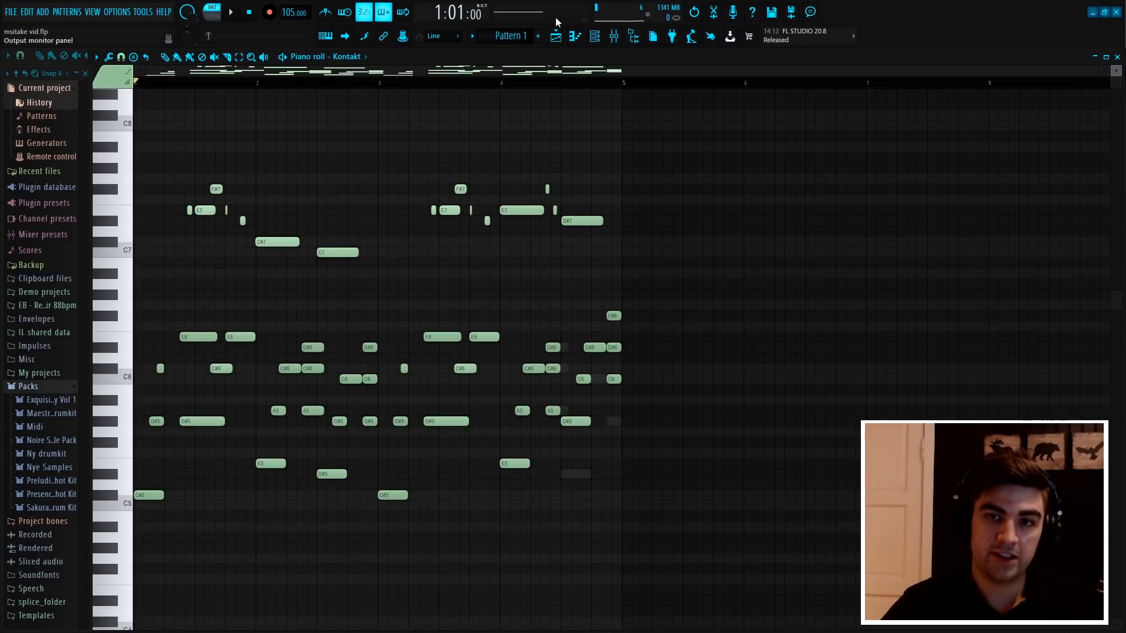
Open the Kontakt #2 channel's piano roll and listen to its melody
left_click(594, 38)
right_click(364, 171)
left_click(366, 170)
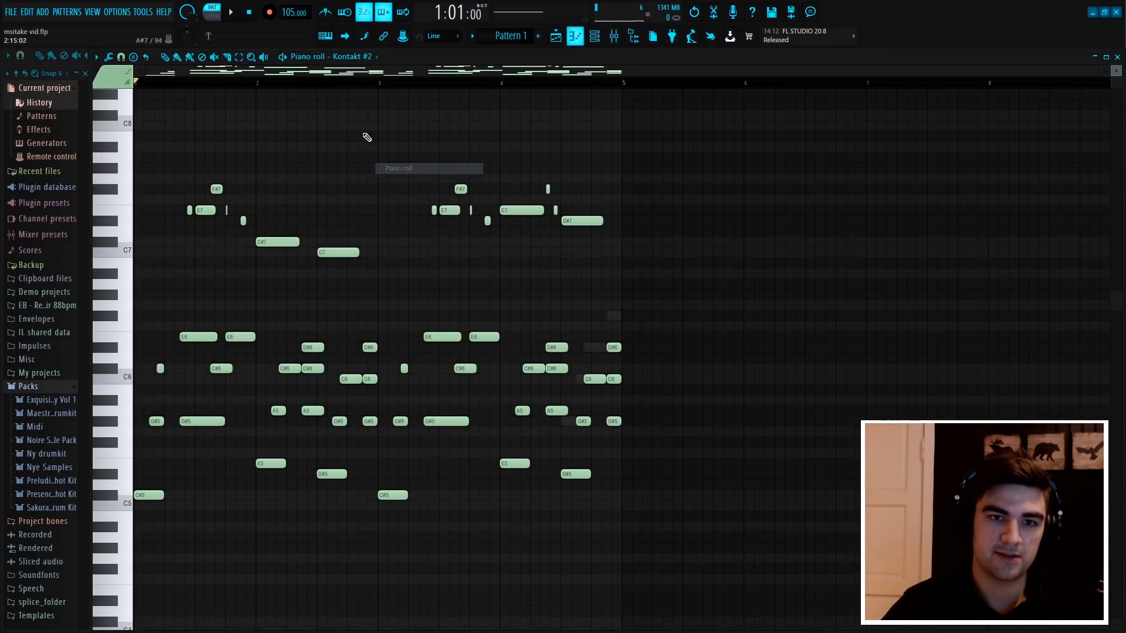
key("space")
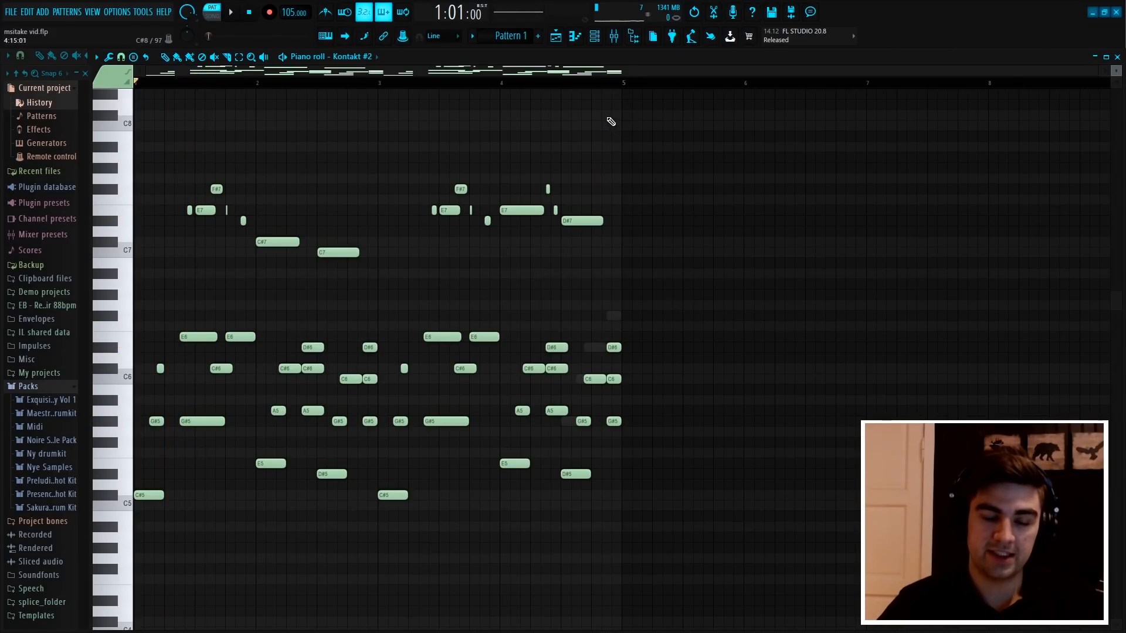
scroll(677, 232, "down", 1)
scroll(502, 85, "up", 2)
left_click(516, 82)
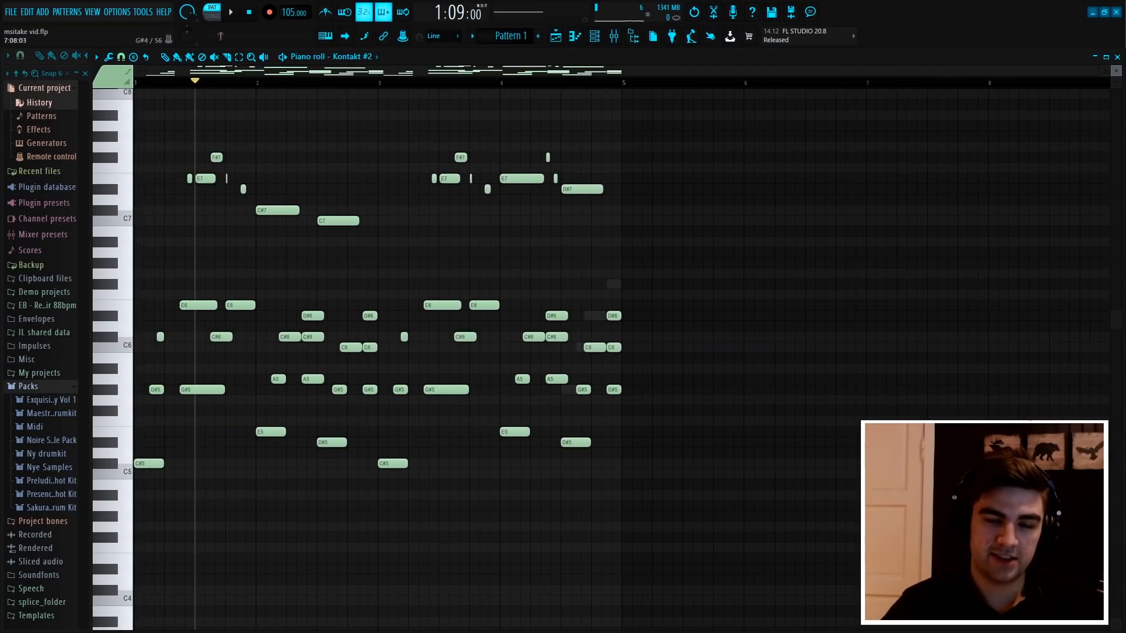
Randomize the velocity levels of all Kontakt #2 notes with bipolar variation, then listen to the result
key("ctrl+a")
left_click_drag(451, 629, 435, 261)
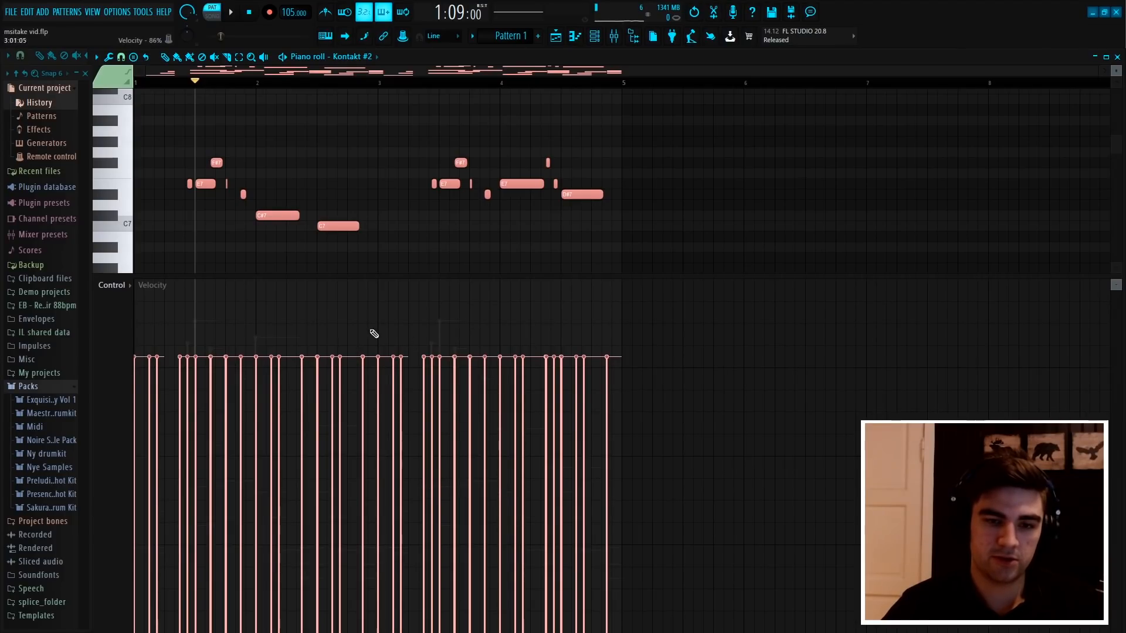
key("alt+r")
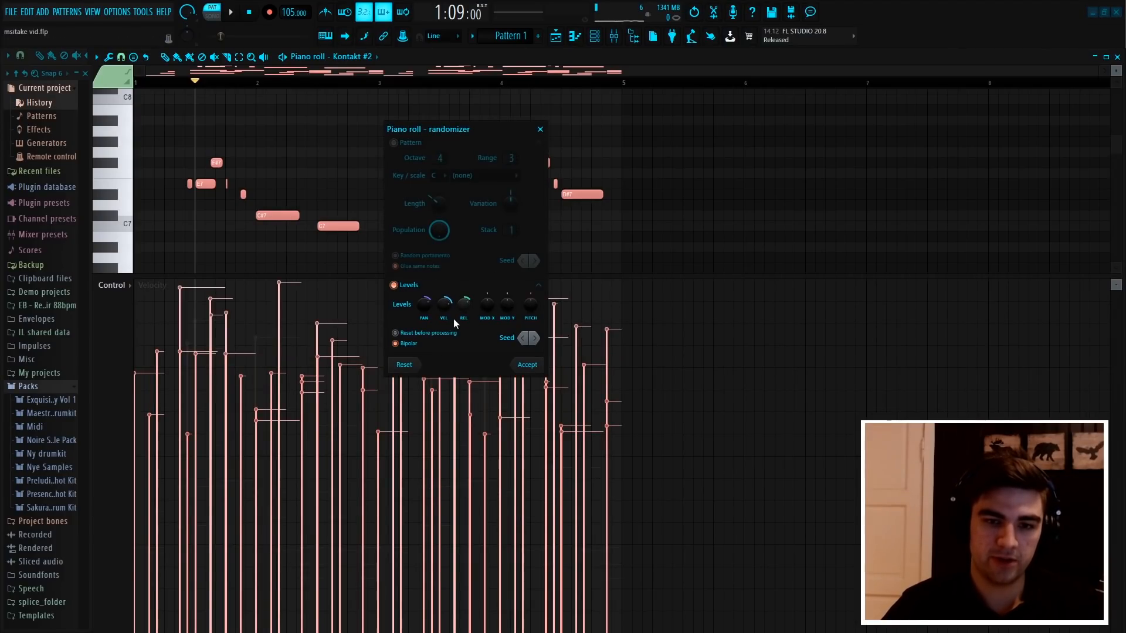
left_click(527, 364)
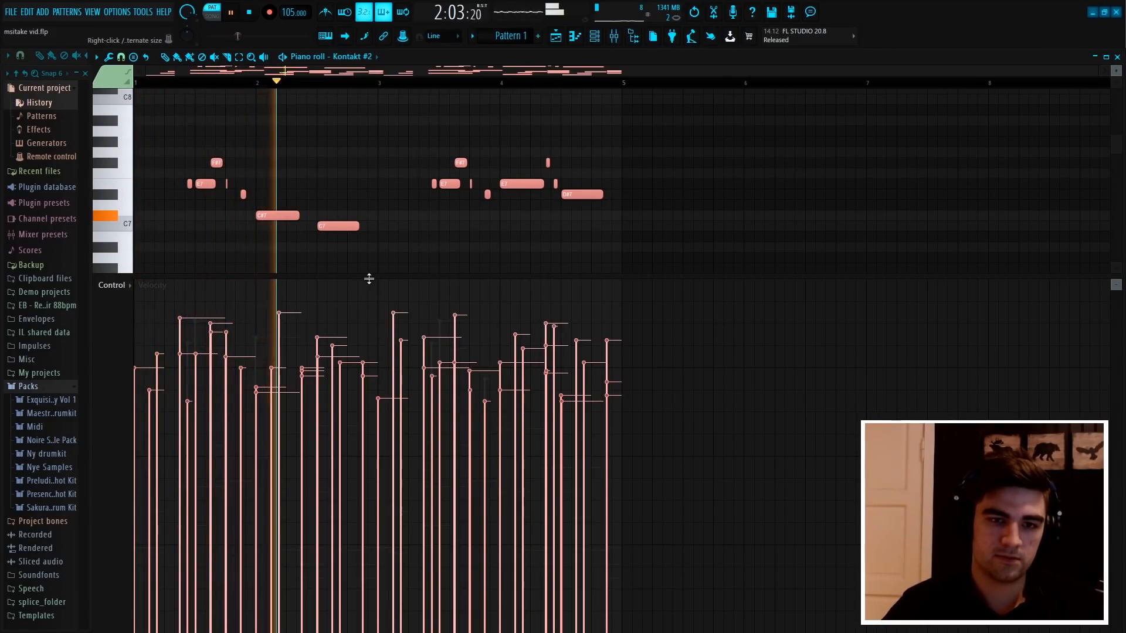
left_click_drag(369, 278, 294, 629)
key("space")
left_click(753, 384, "ctrl")
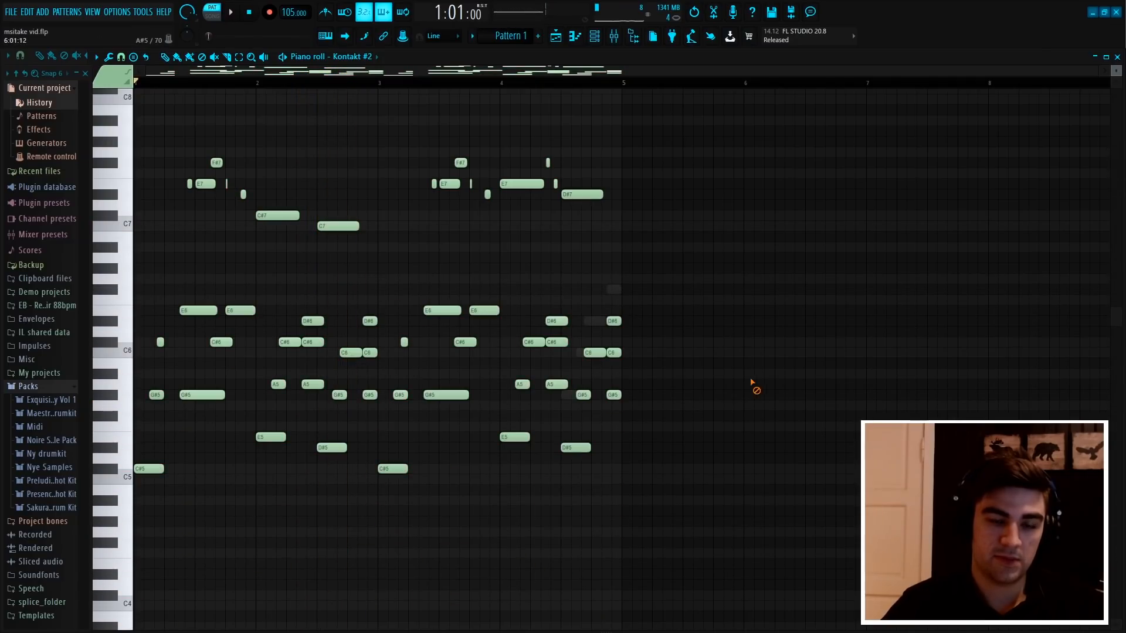
Lower the velocities of all Kontakt #2 notes by reducing the level scaling multiplier
scroll(670, 150, "down", 3)
scroll(691, 249, "up", 3)
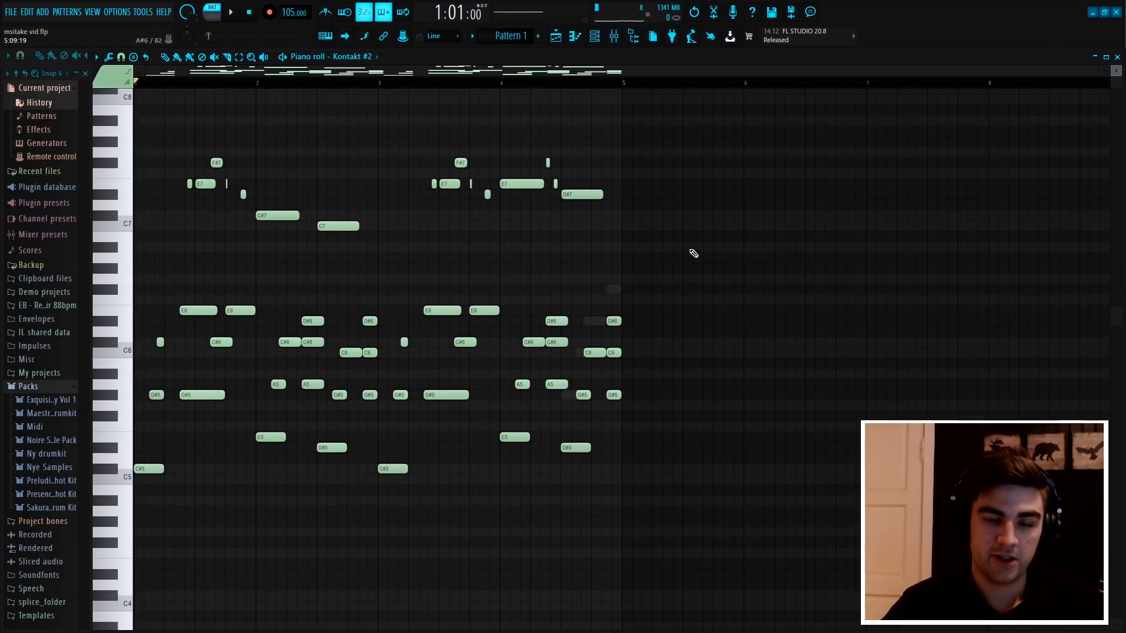
key("ctrl+a")
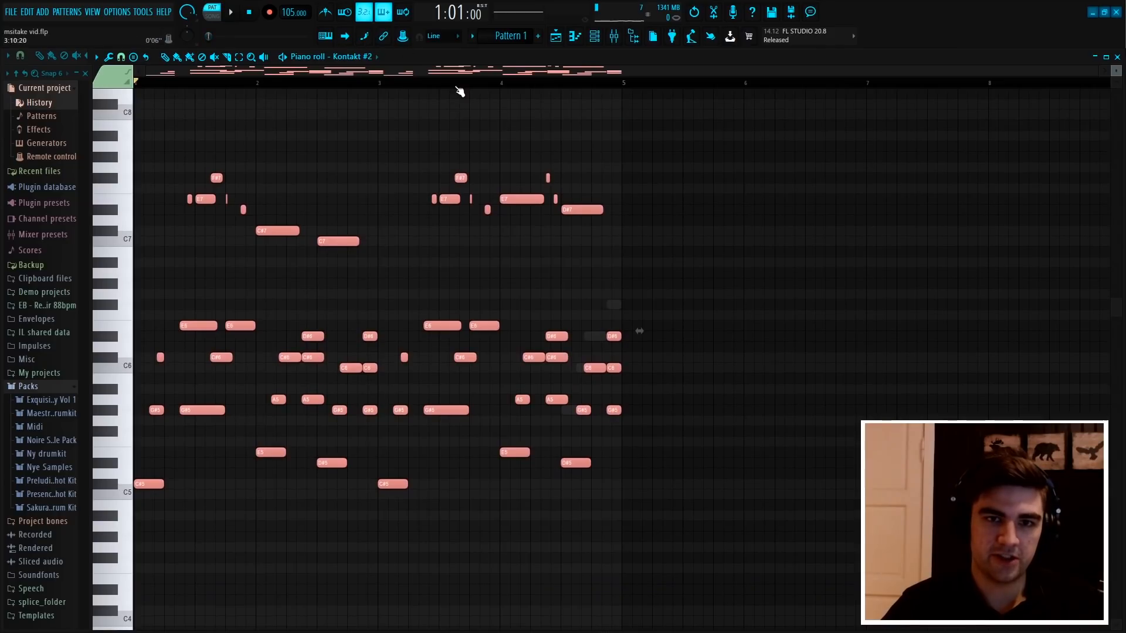
scroll(461, 87, "up", 3)
scroll(467, 74, "up", 3)
scroll(474, 87, "down", 3)
left_click_drag(832, 163, 145, 524)
scroll(329, 545, "up", 1)
left_click_drag(445, 629, 434, 302)
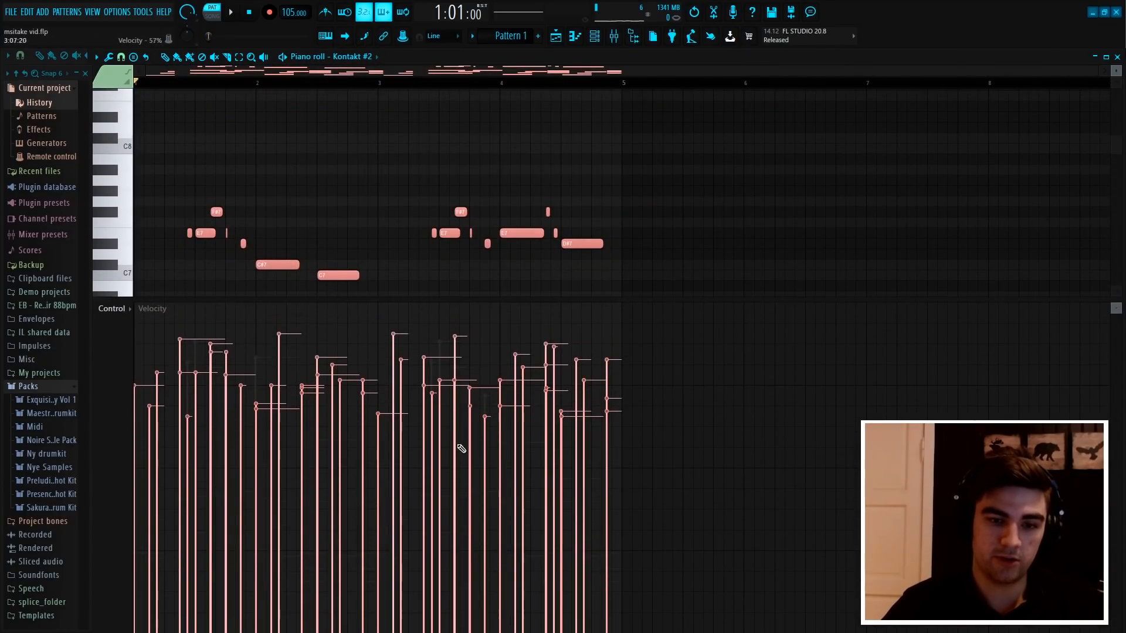
key("alt+x")
left_click_drag(554, 280, 555, 296)
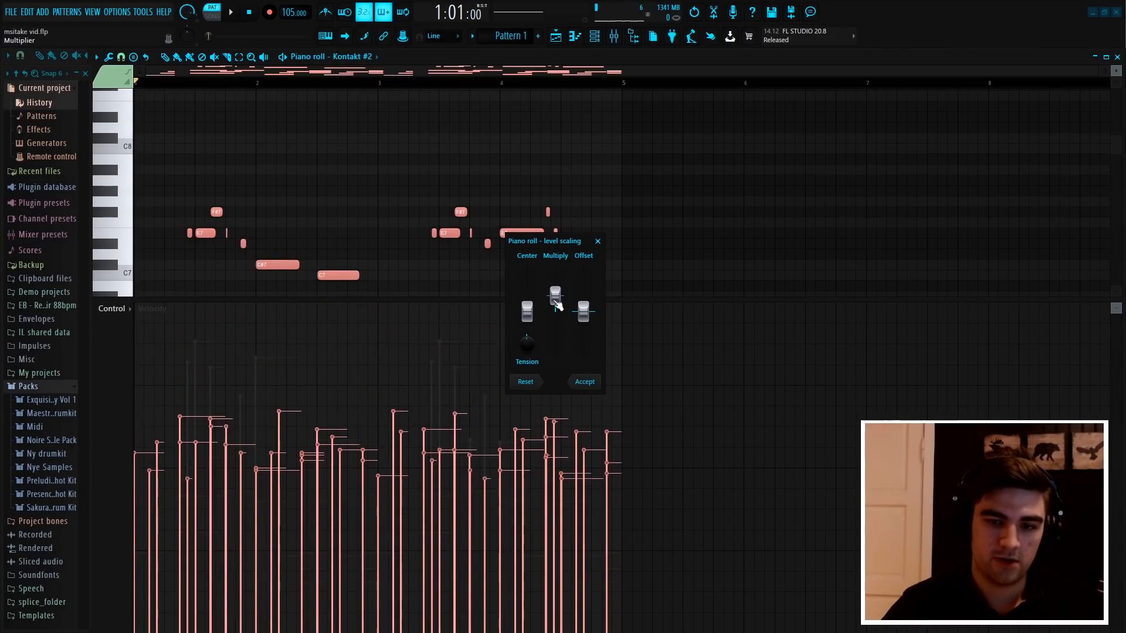
left_click(585, 383)
Raise the velocities of only the upper melody notes around C7 to F#7 with the level scaling multiplier, listening to the change
scroll(658, 143, "down", 3)
left_click_drag(814, 269, 173, 88)
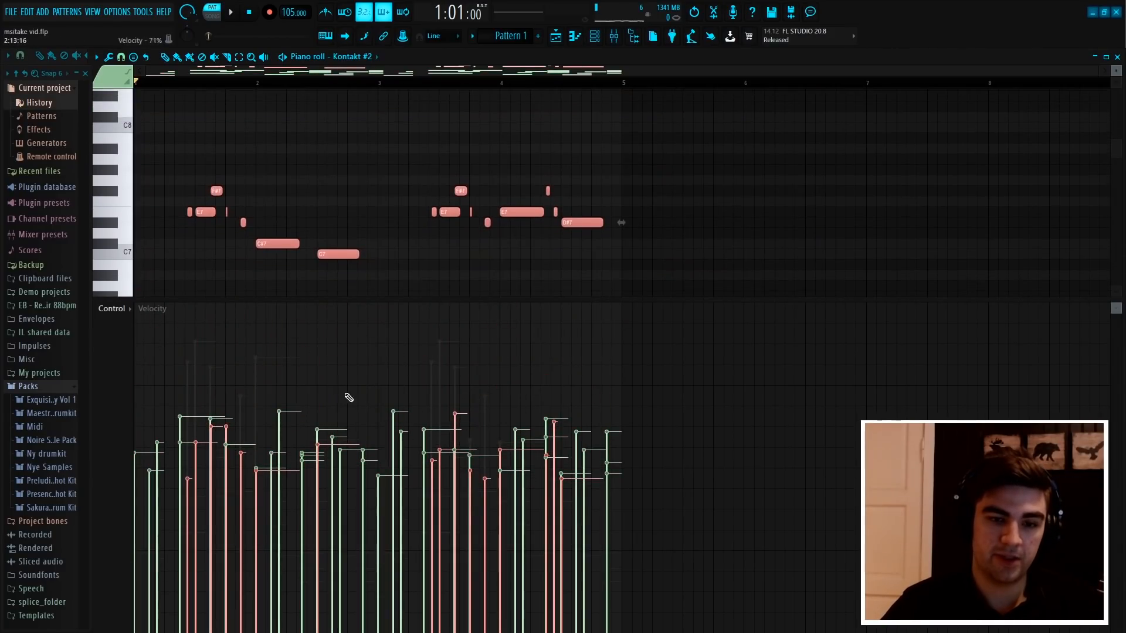
key("alt+x")
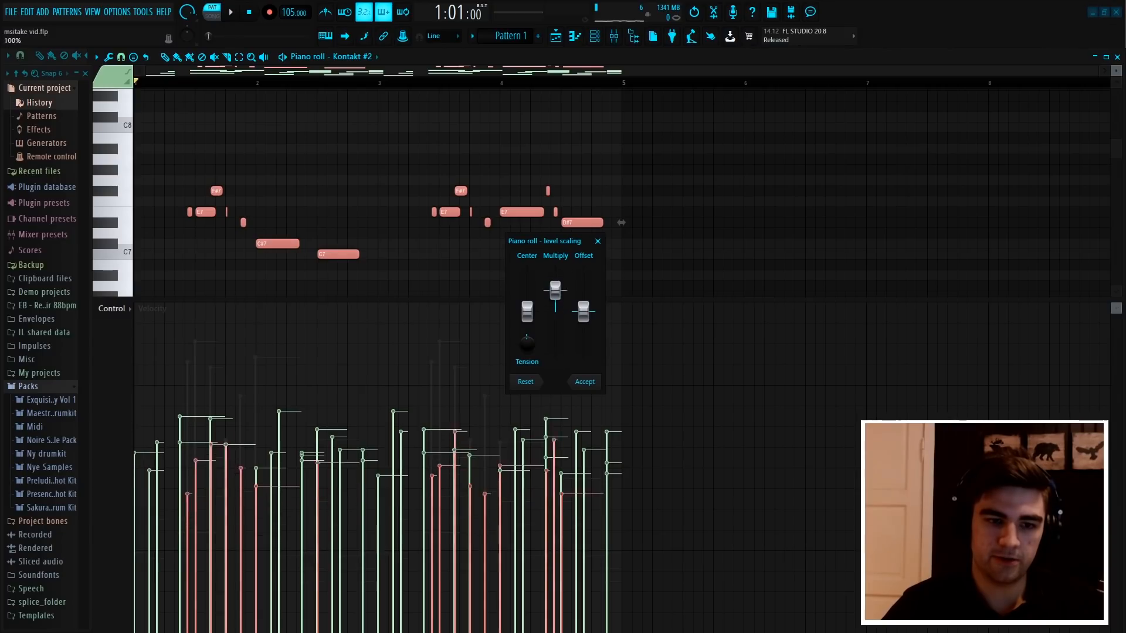
left_click_drag(555, 290, 555, 279)
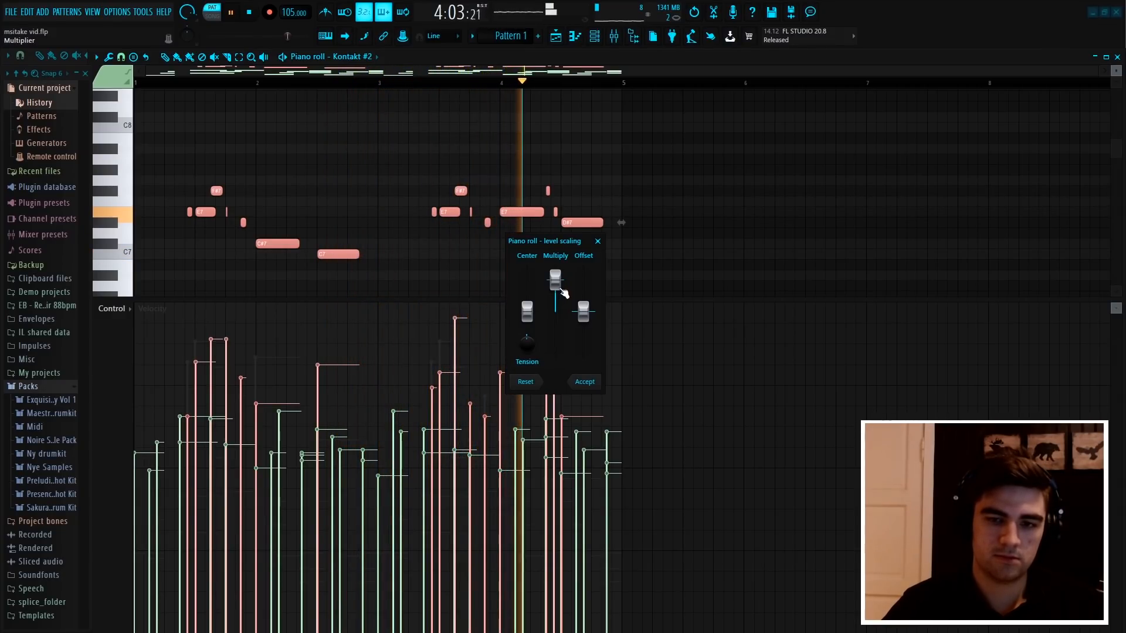
left_click(587, 384)
key("space")
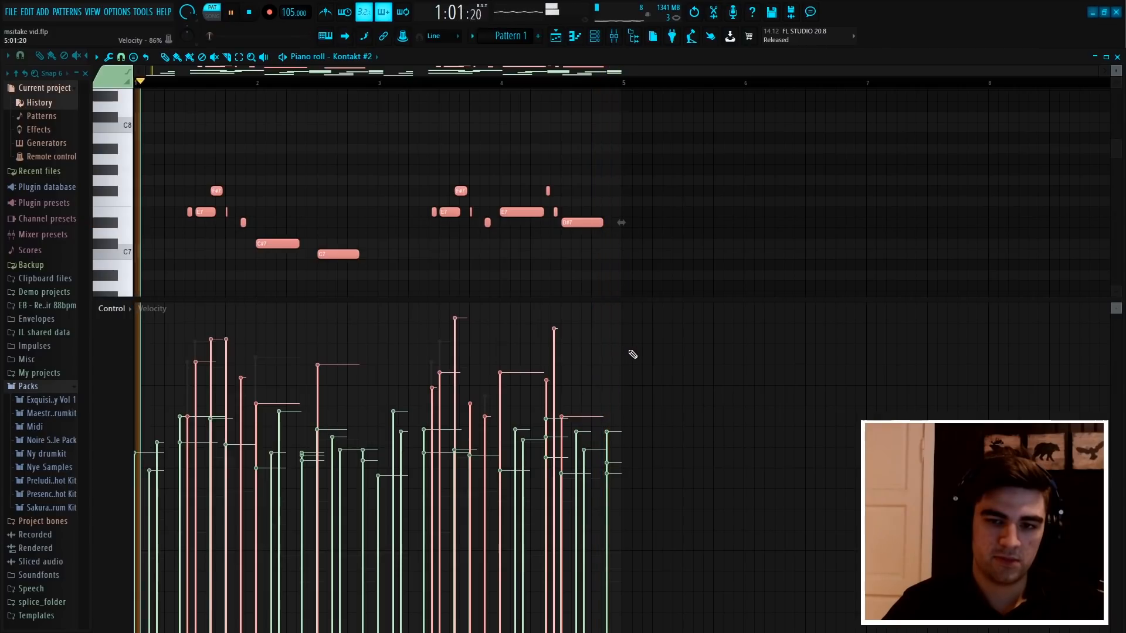
key("ctrl+d")
scroll(500, 143, "down", 8)
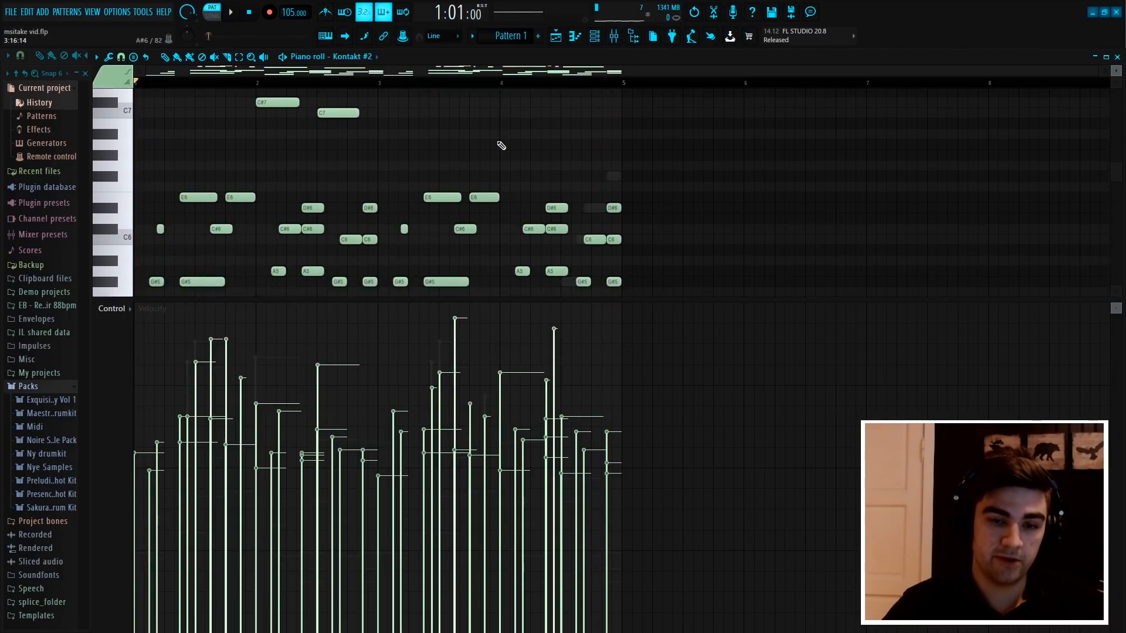
scroll(561, 288, "up", 3)
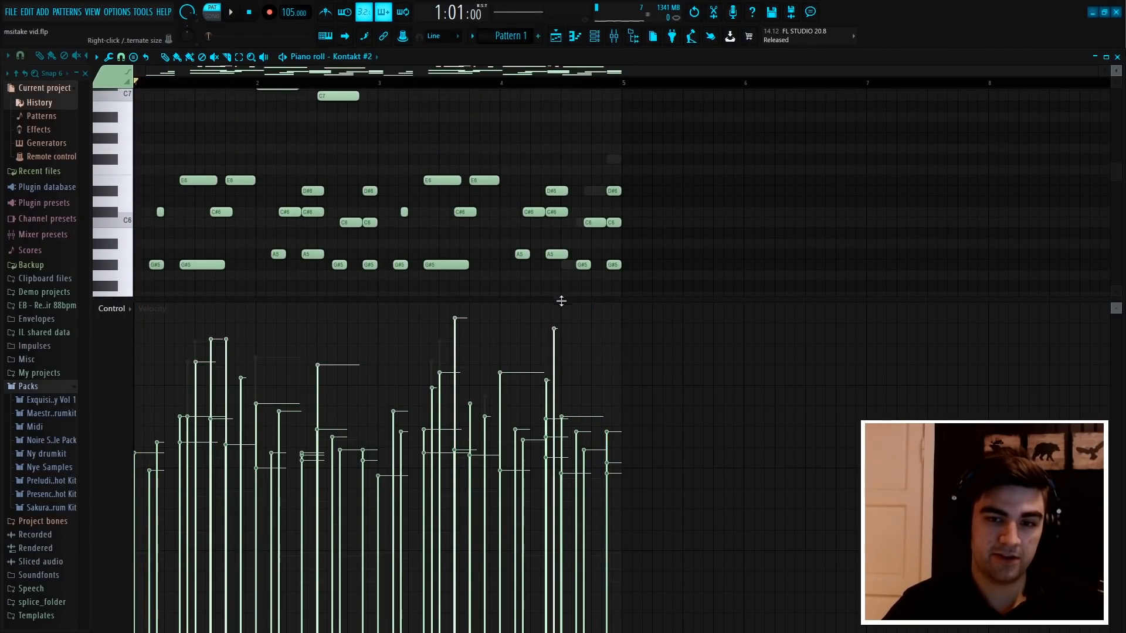
Reselect only the upper melody notes and enlarge the velocity lane to nearly the full piano roll height
right_click(561, 301)
scroll(672, 285, "up", 4)
left_click_drag(953, 534, 136, 94)
left_click_drag(756, 259, 170, 86)
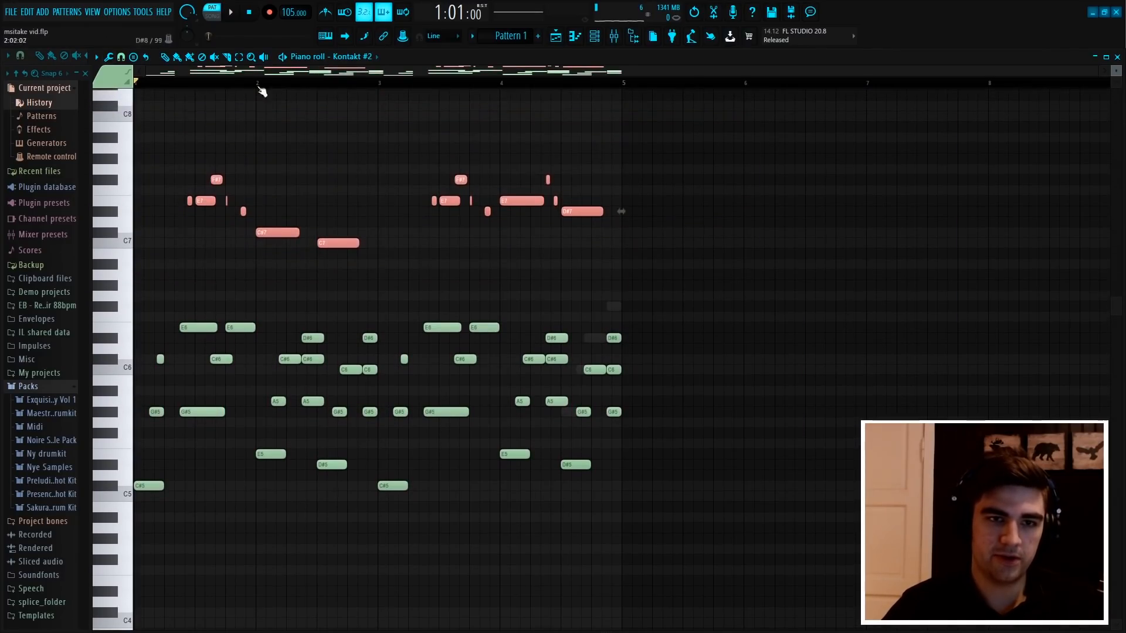
scroll(258, 86, "up", 3)
scroll(339, 82, "down", 3)
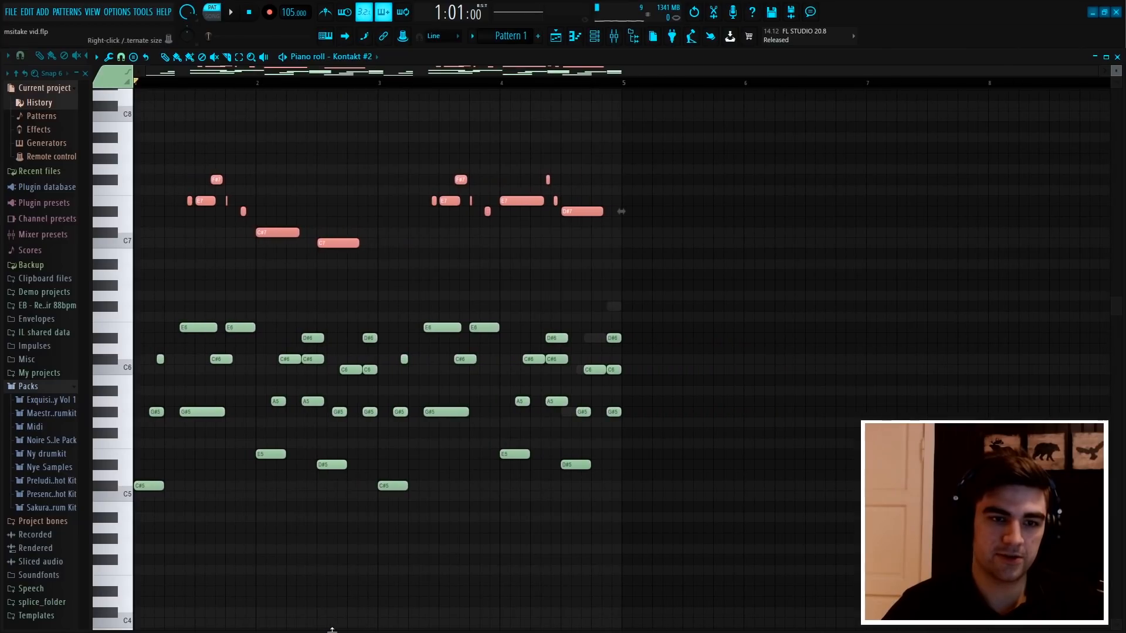
left_click_drag(374, 629, 252, 170)
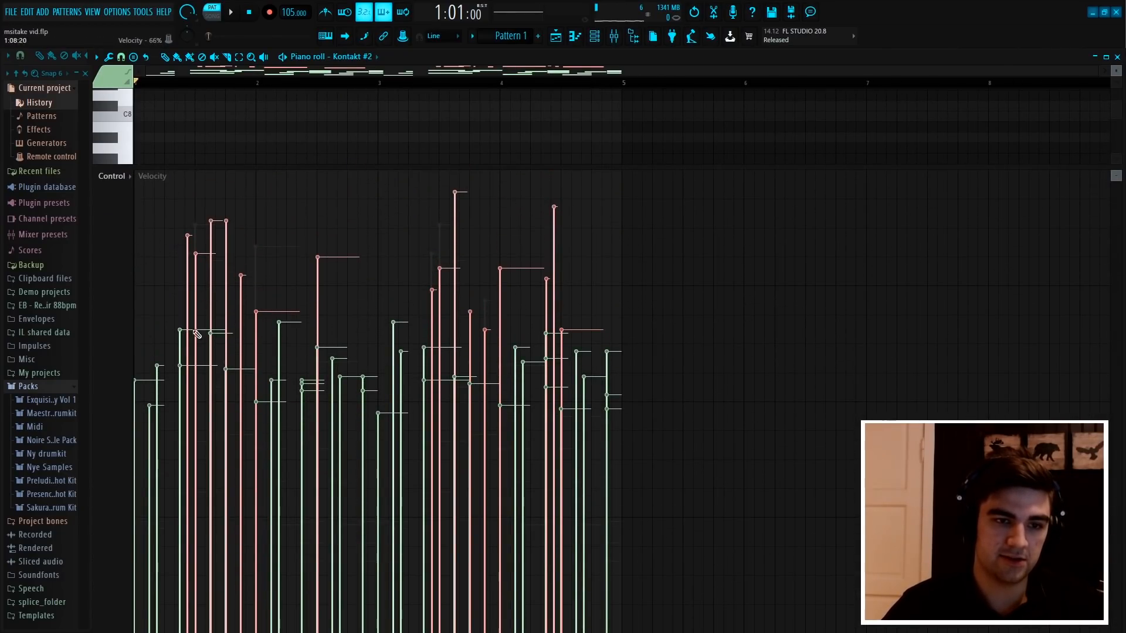
Lower the velocities of individual upper melody notes in bars 1 and 2 by varying amounts while playing the pattern
left_click(196, 355)
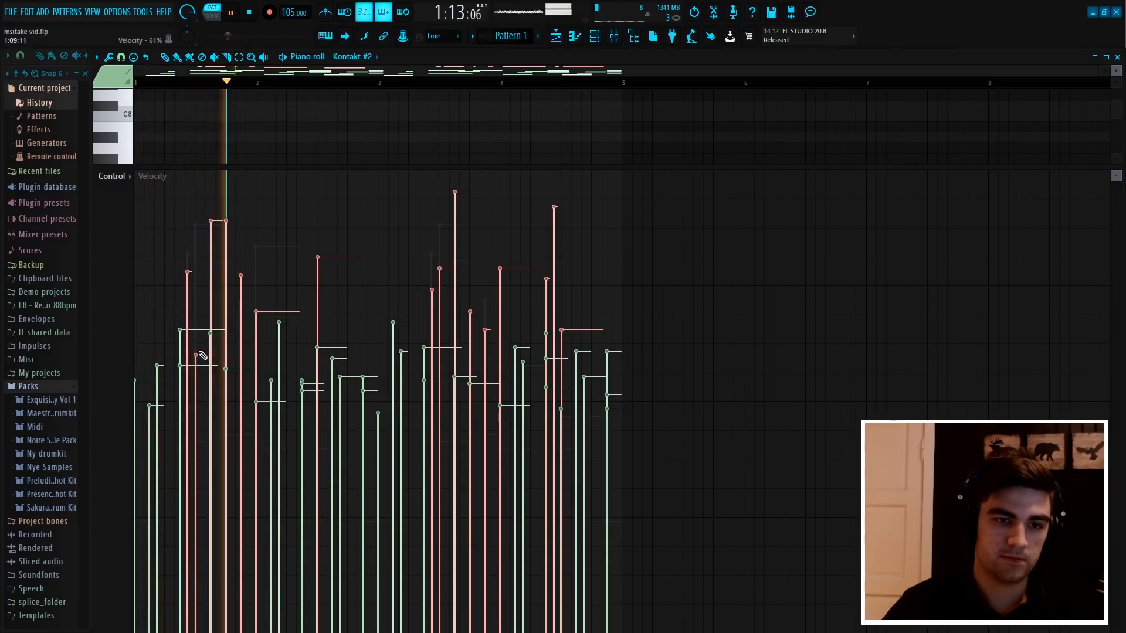
left_click(211, 250)
key("space")
key("space")
left_click(227, 300)
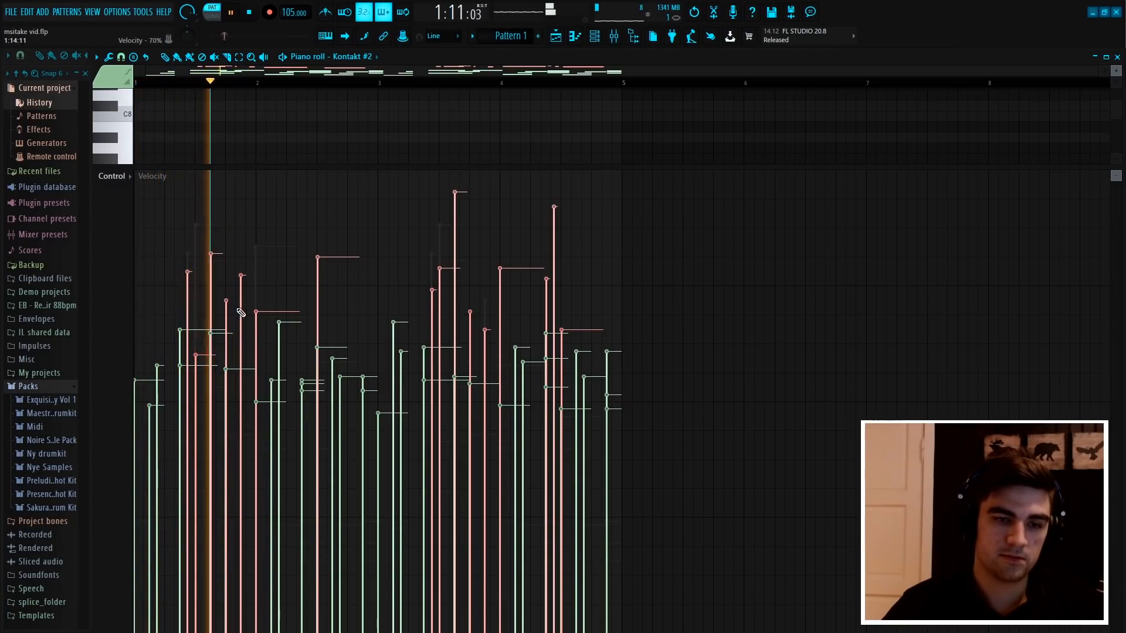
key("space")
left_click(226, 333)
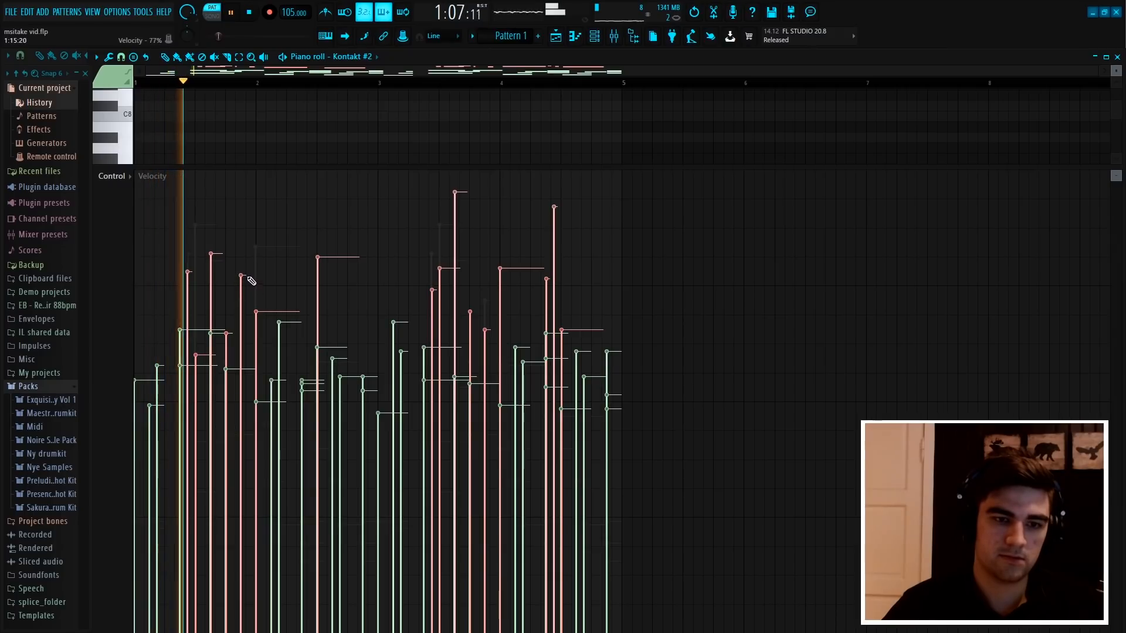
left_click(255, 325)
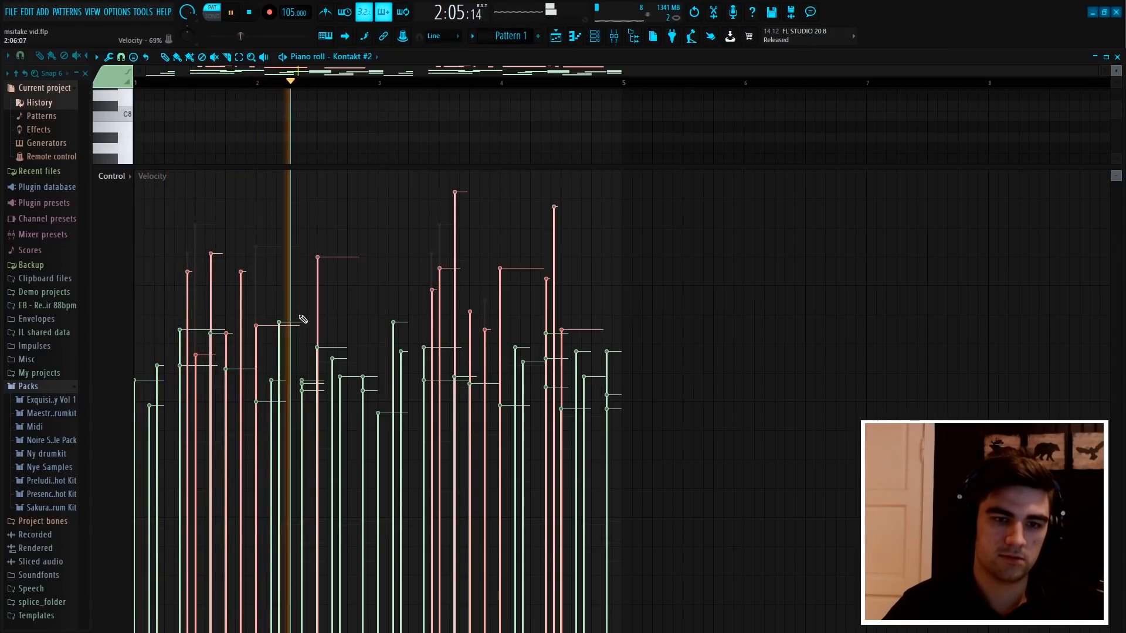
left_click(320, 355)
key("space")
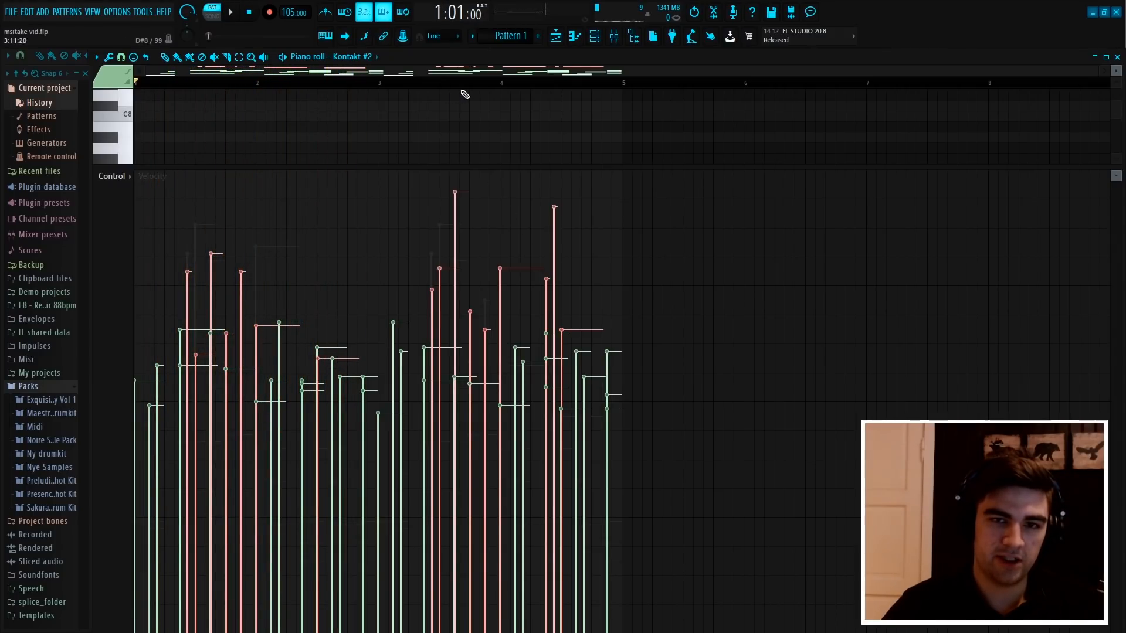
Adjust the velocities of individual upper melody notes in bars 3 and 4 by varying amounts while the pattern plays
scroll(465, 95, "up", 3)
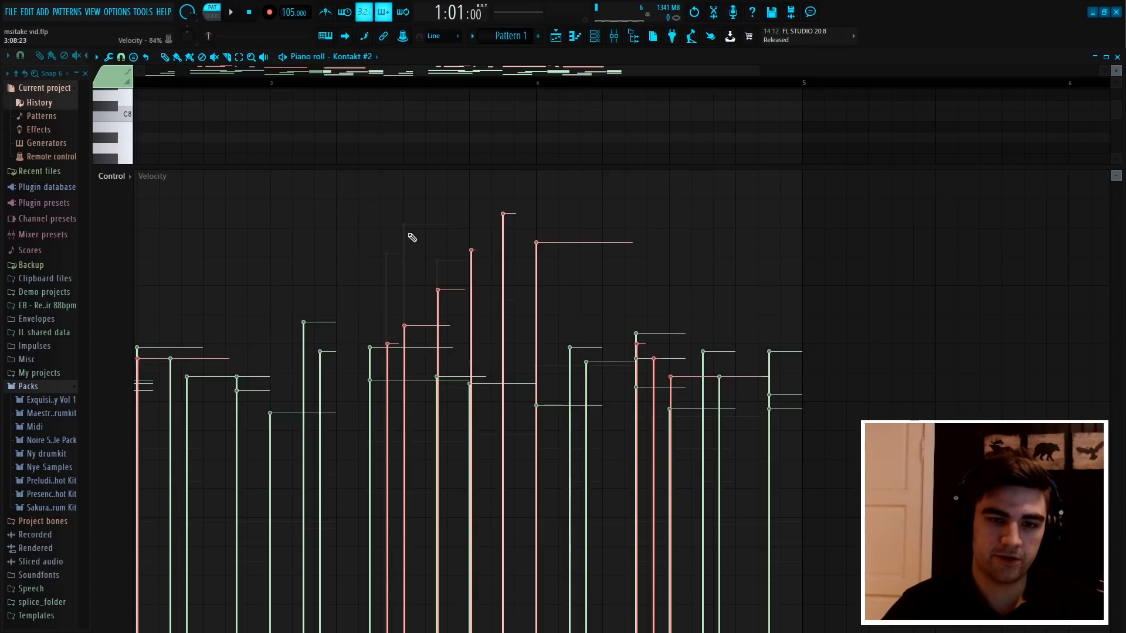
scroll(423, 94, "down", 3)
scroll(402, 84, "up", 3)
key("space")
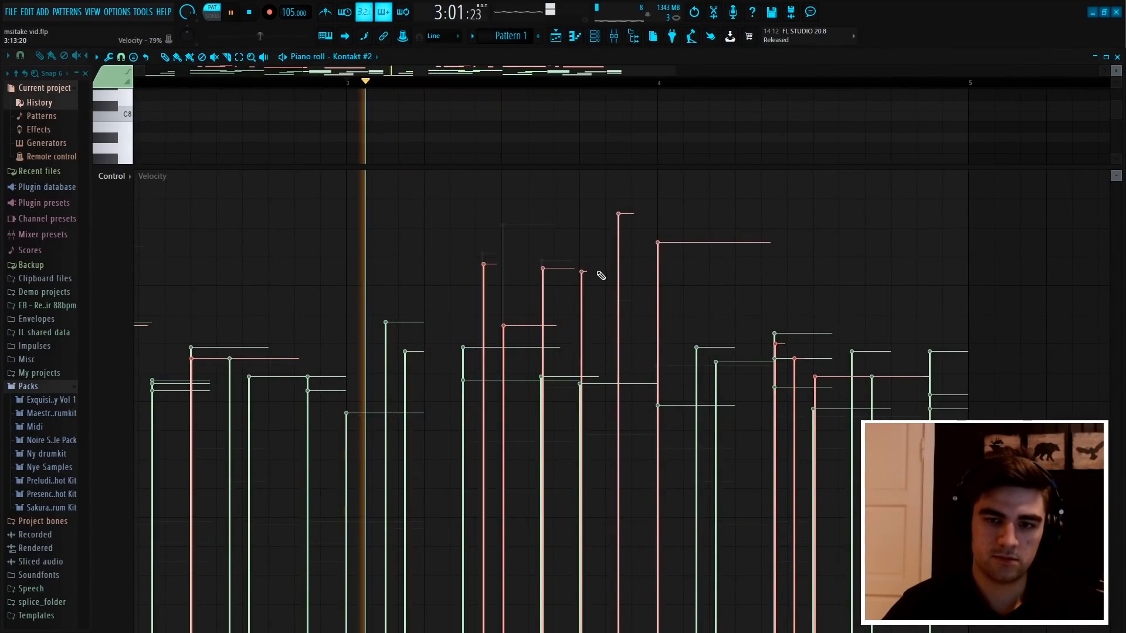
mouse_move(601, 275)
left_mouse_down()
mouse_move(595, 332)
mouse_move(625, 223)
left_mouse_up()
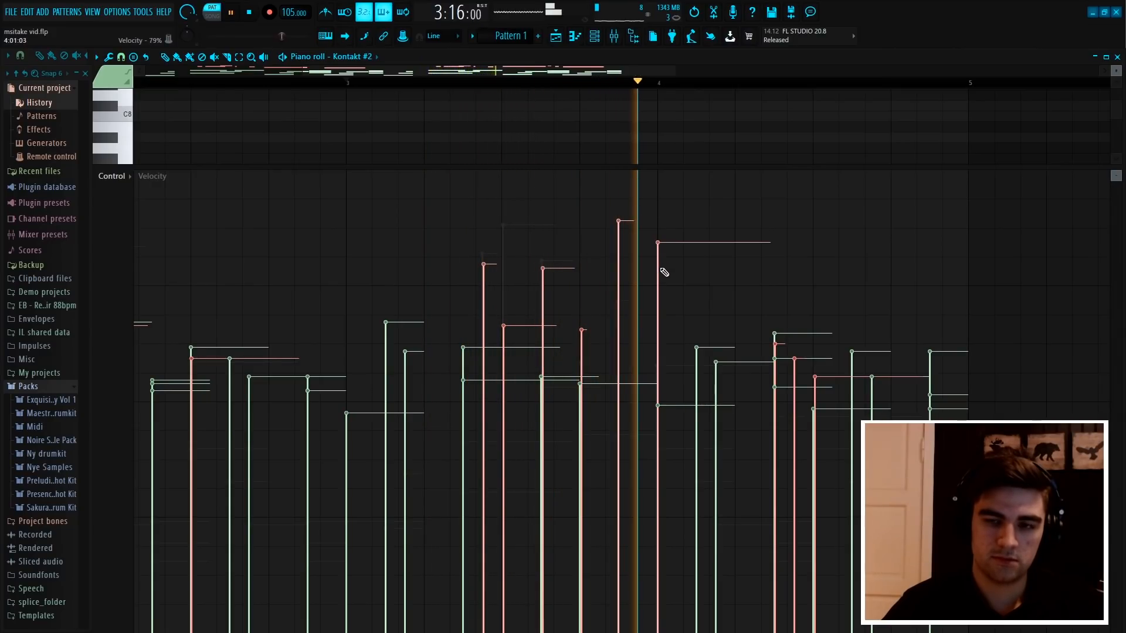
left_click_drag(665, 272, 661, 324)
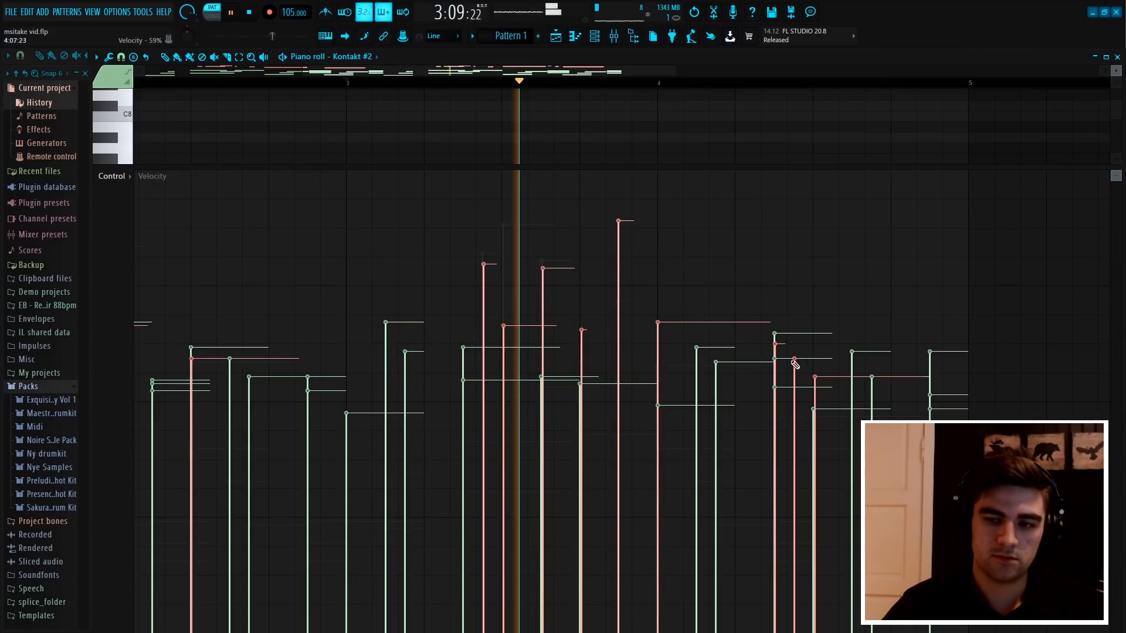
mouse_move(795, 364)
left_mouse_down()
mouse_move(775, 422)
mouse_move(832, 330)
left_mouse_up()
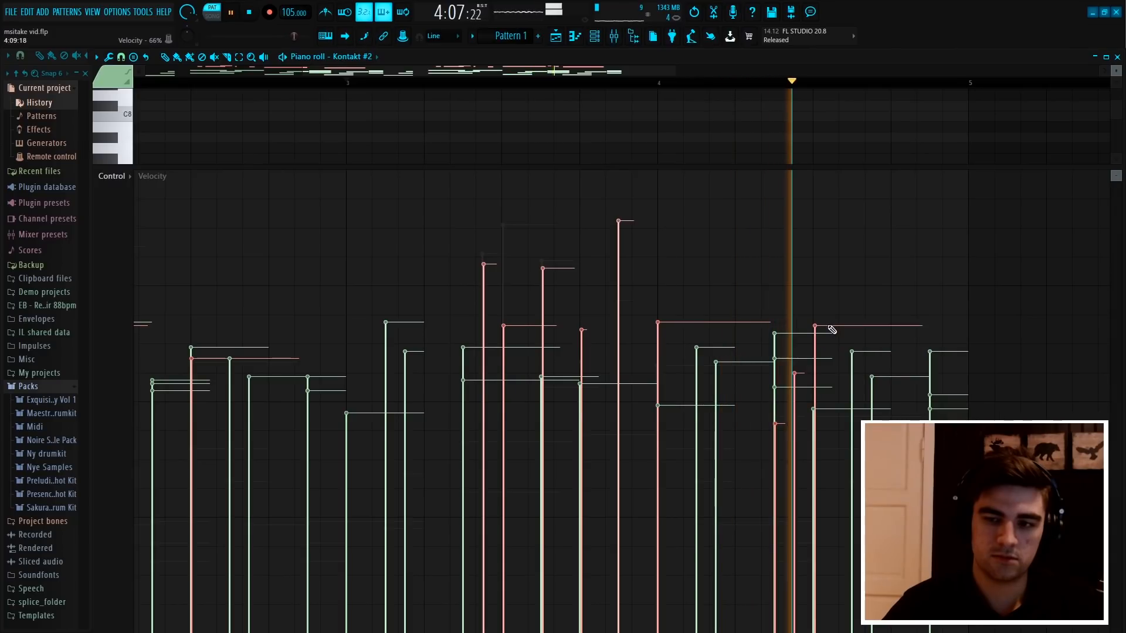
Collapse the velocity lane, select all lower notes from C#5 to E6, and reopen the lane at about one third height
left_click_drag(886, 168, 876, 626)
scroll(718, 97, "down", 2)
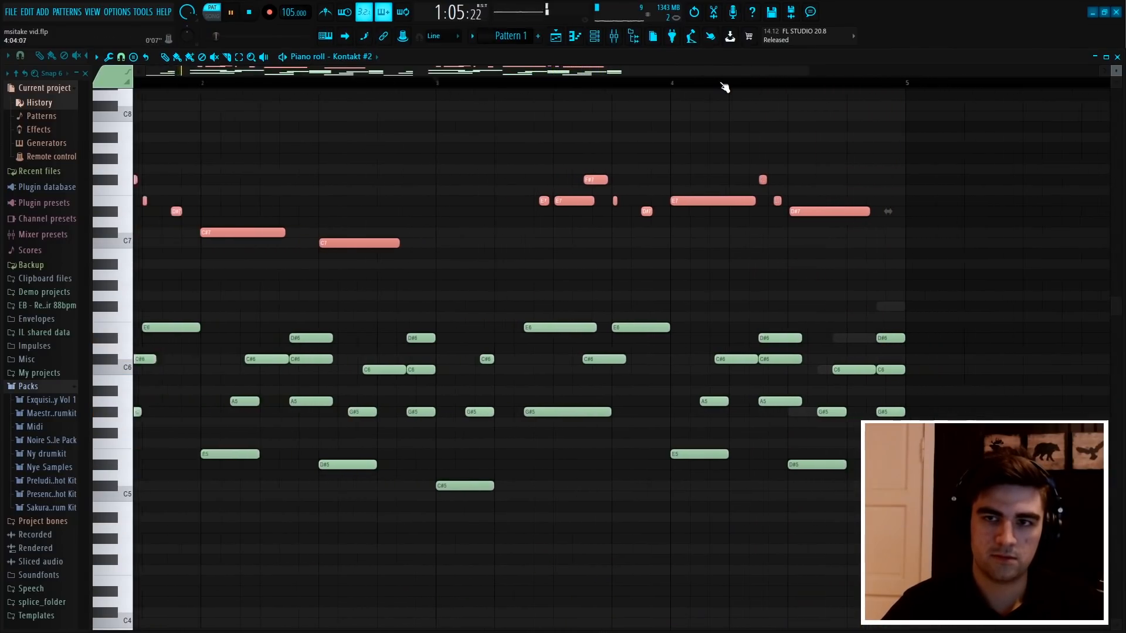
scroll(725, 88, "down", 2)
left_click_drag(939, 543, 141, 288)
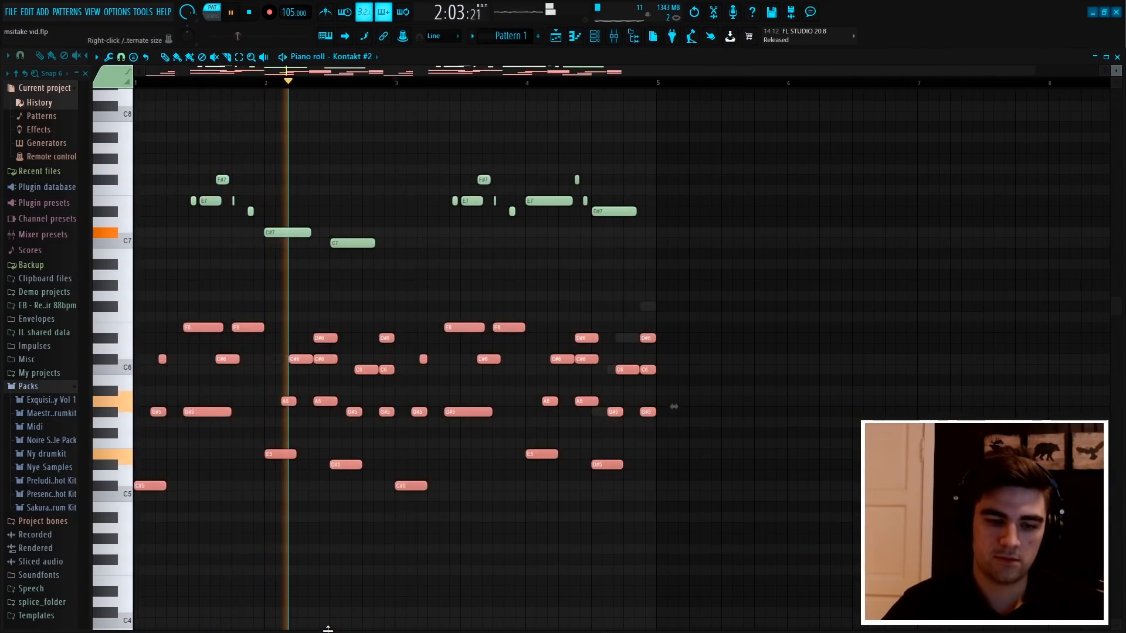
left_click_drag(327, 629, 481, 432)
Lower the velocities of the selected lower notes with the level scaling multiplier, accept it, stop playback and clear the selection
key("alt+x")
left_click_drag(555, 291, 555, 296)
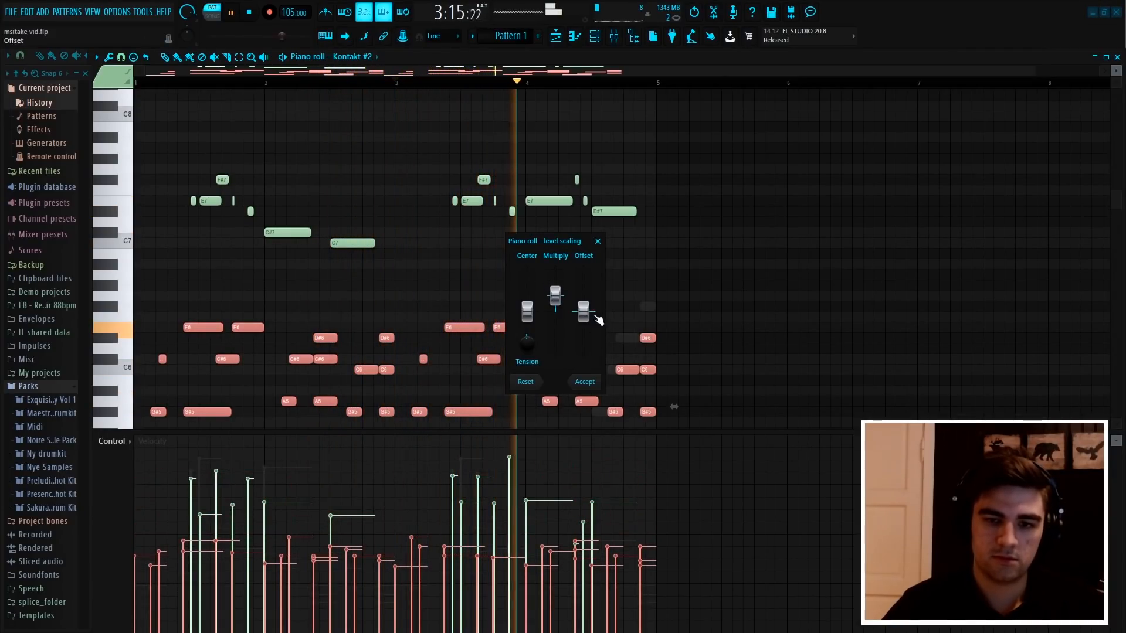
left_click(584, 382)
key("space")
scroll(842, 384, "down", 3)
left_click_drag(843, 384, 128, 187)
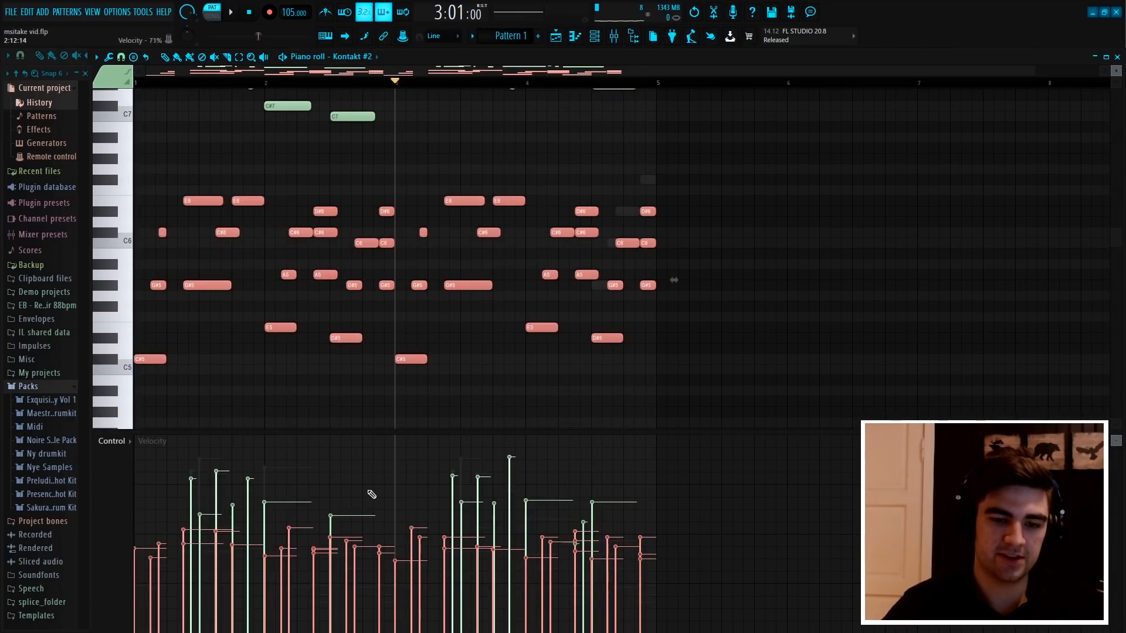
left_click(847, 173)
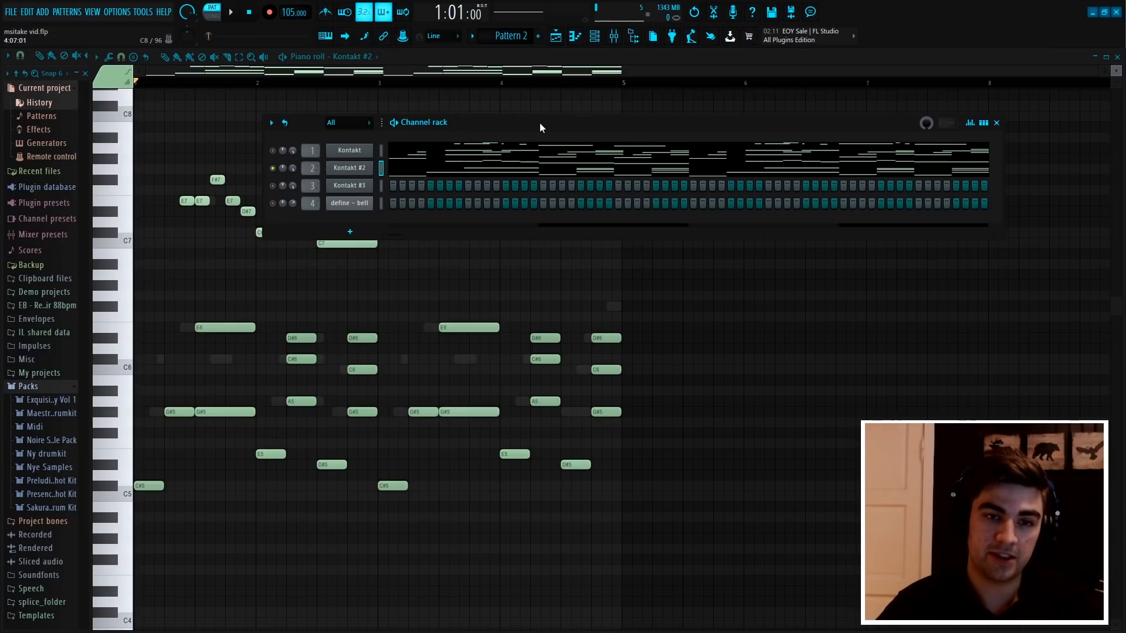
Hide the channel rack and review the snap-to-grid options of the Kontakt #2 piano roll in Pattern 2
key("F6")
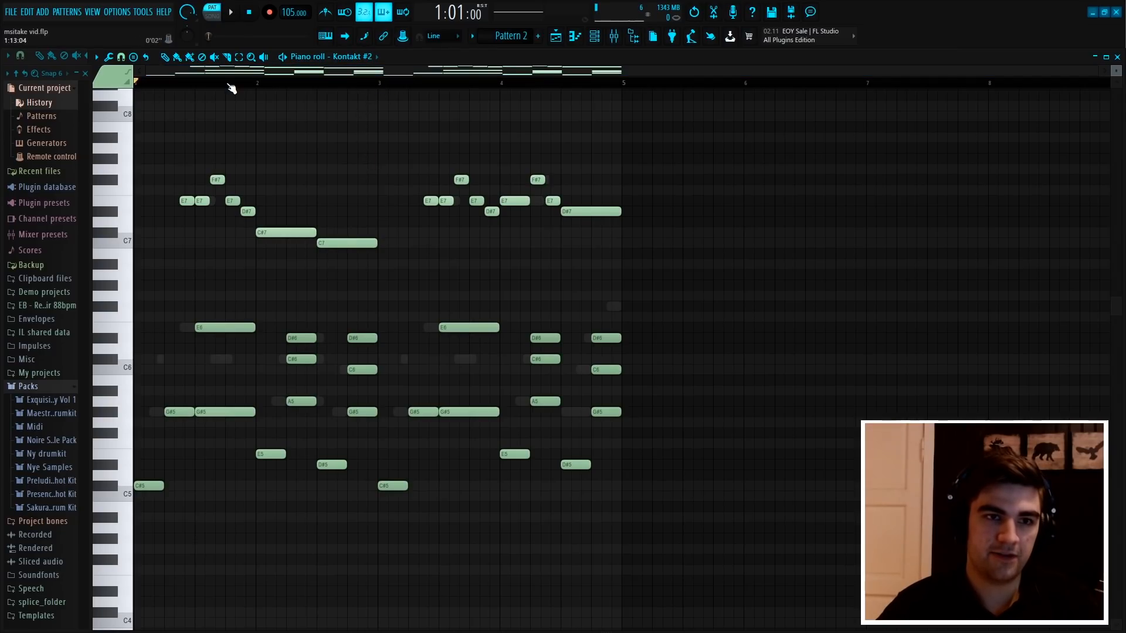
scroll(231, 88, "up", 4)
left_click(121, 56)
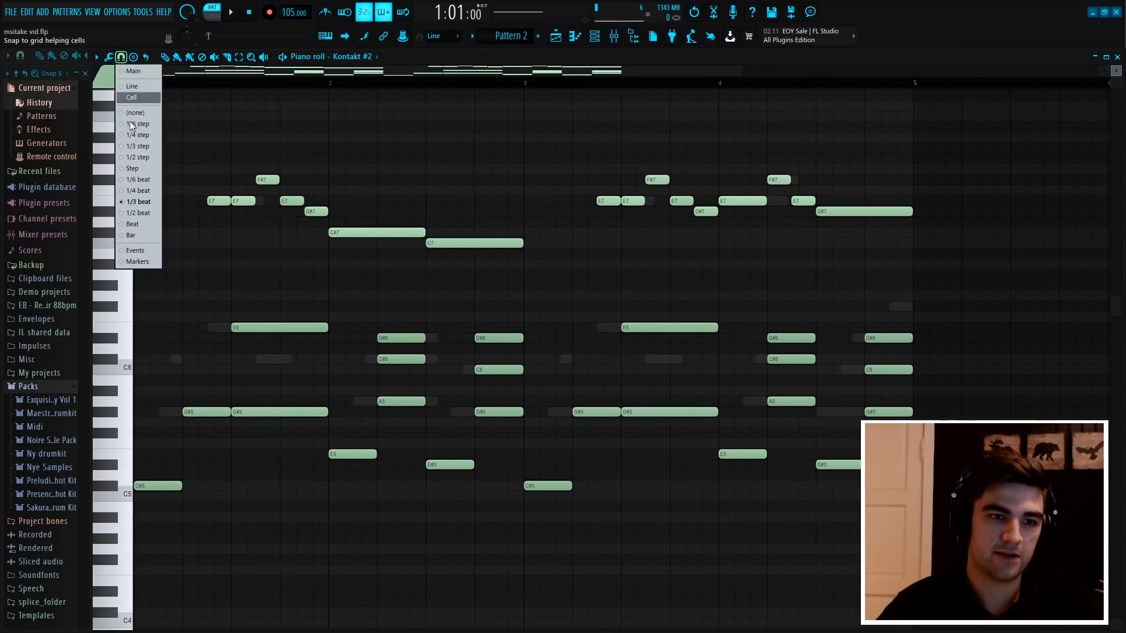
left_click(135, 214)
scroll(415, 83, "down", 3)
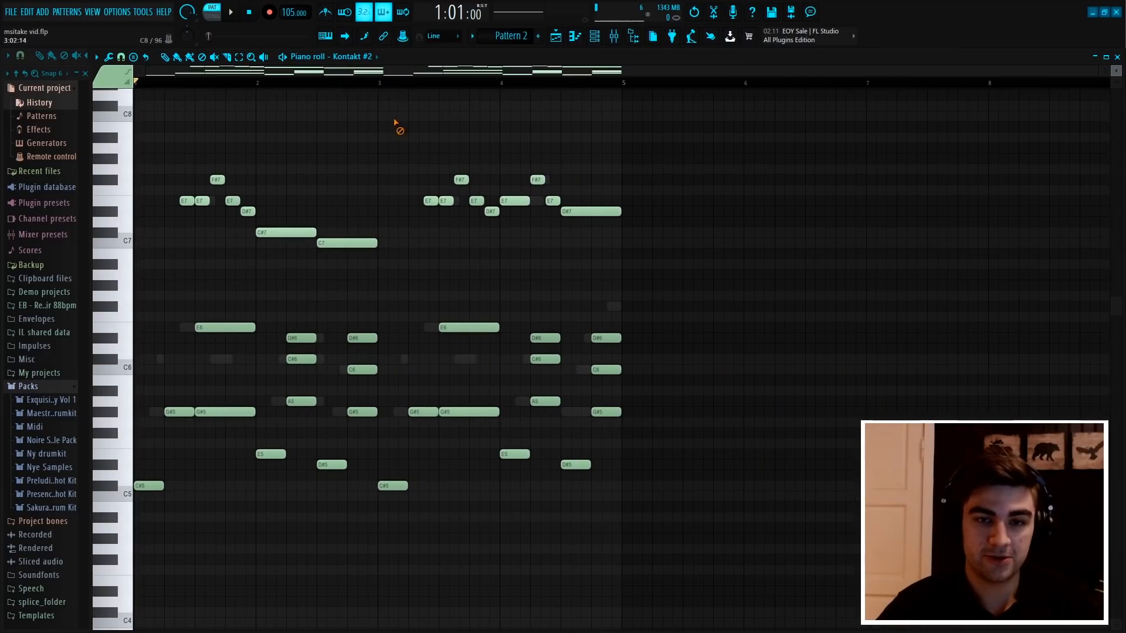
Listen to the Kontakt #2 melody in Pattern 2 and inspect how its notes sit on the grid
scroll(293, 112, "up", 2)
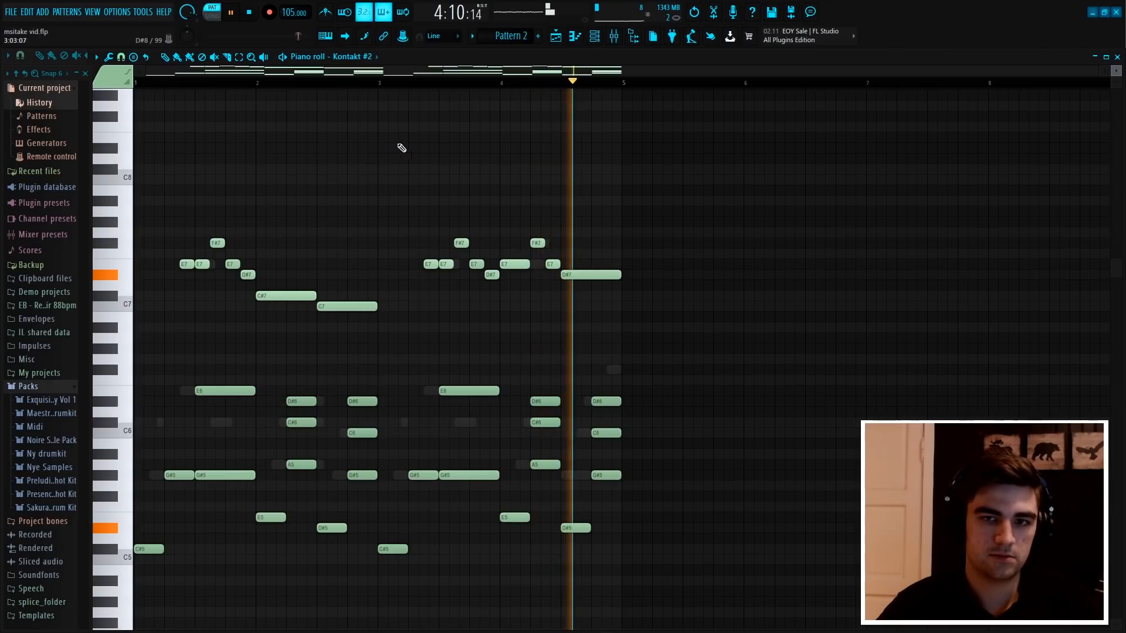
key("space")
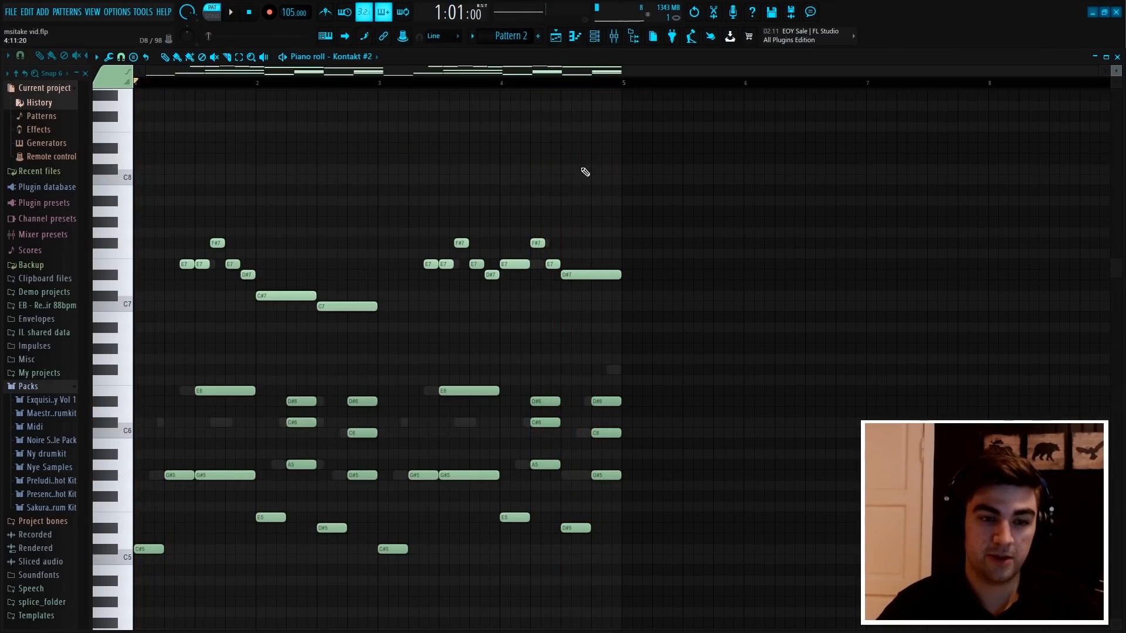
scroll(497, 86, "up", 3)
scroll(505, 76, "down", 3)
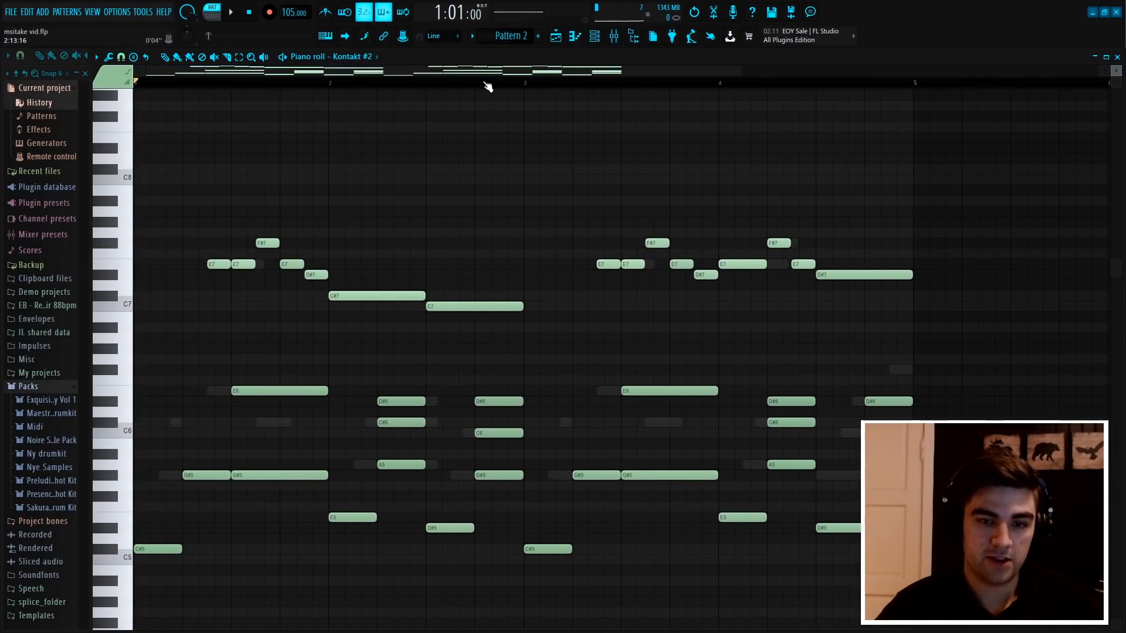
Set the piano roll snap to 1/4 beat and inspect the finer grid divisions
scroll(521, 162, "down", 2)
left_click(121, 56)
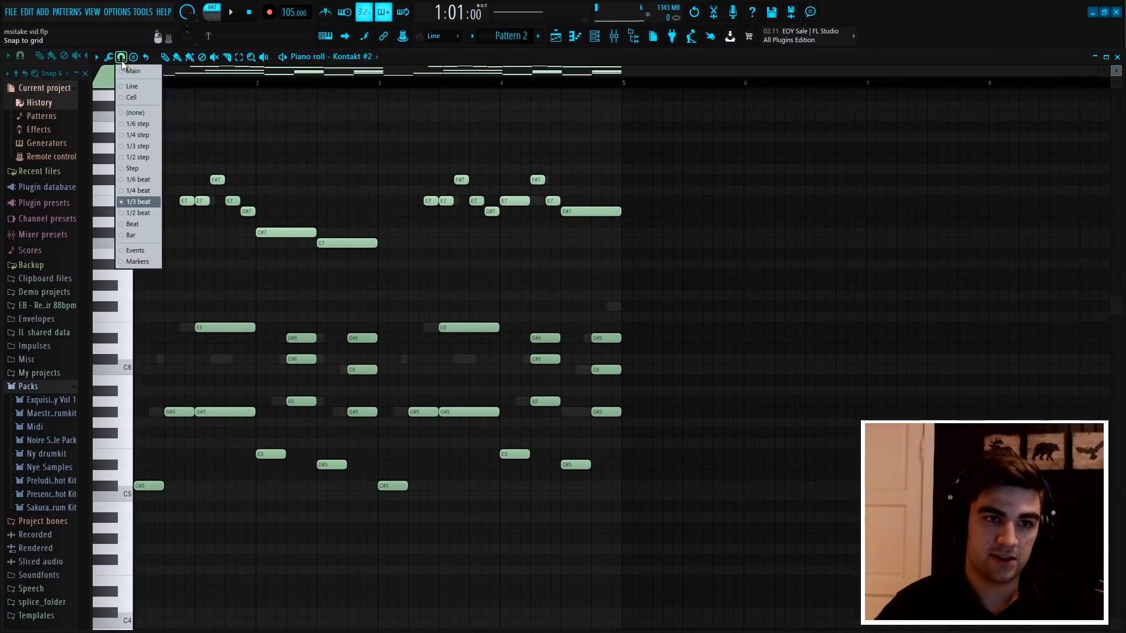
left_click(139, 192)
scroll(262, 87, "up", 3)
scroll(302, 86, "down", 3)
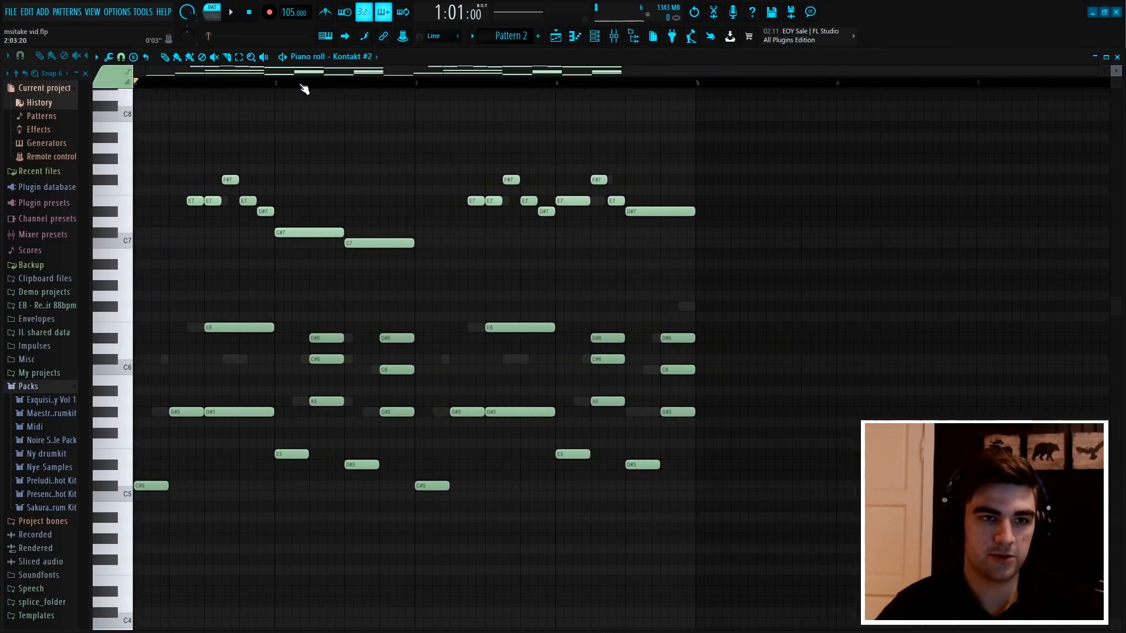
Play the Kontakt #2 melody, solo the Kontakt channel, open its piano roll and stop playback
key("space")
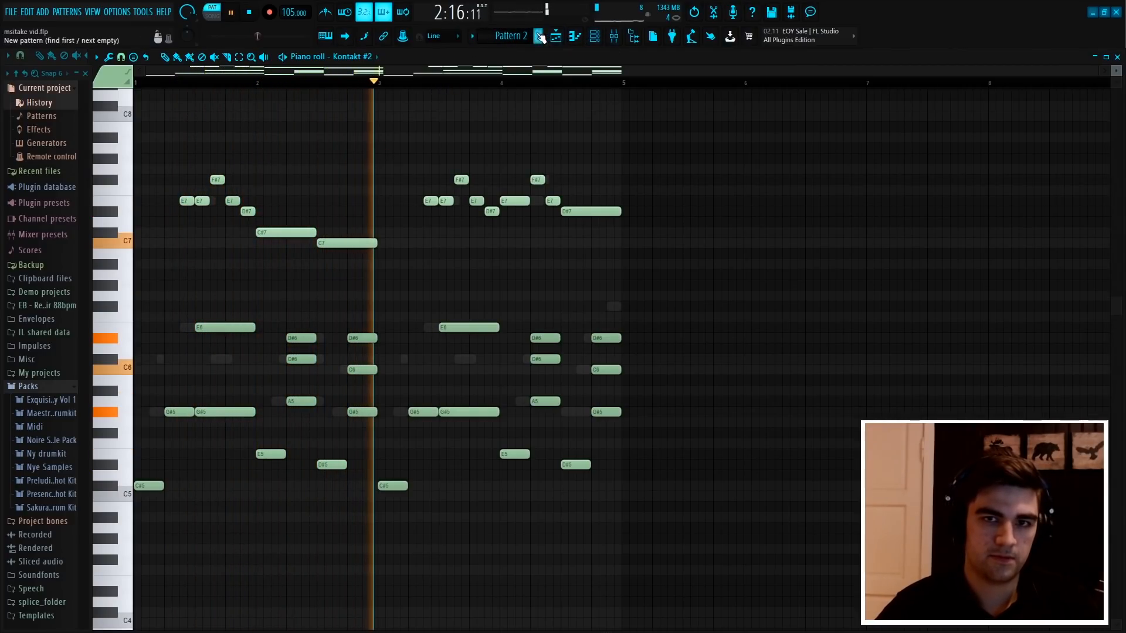
key("F6")
right_click(273, 151)
right_click(367, 148)
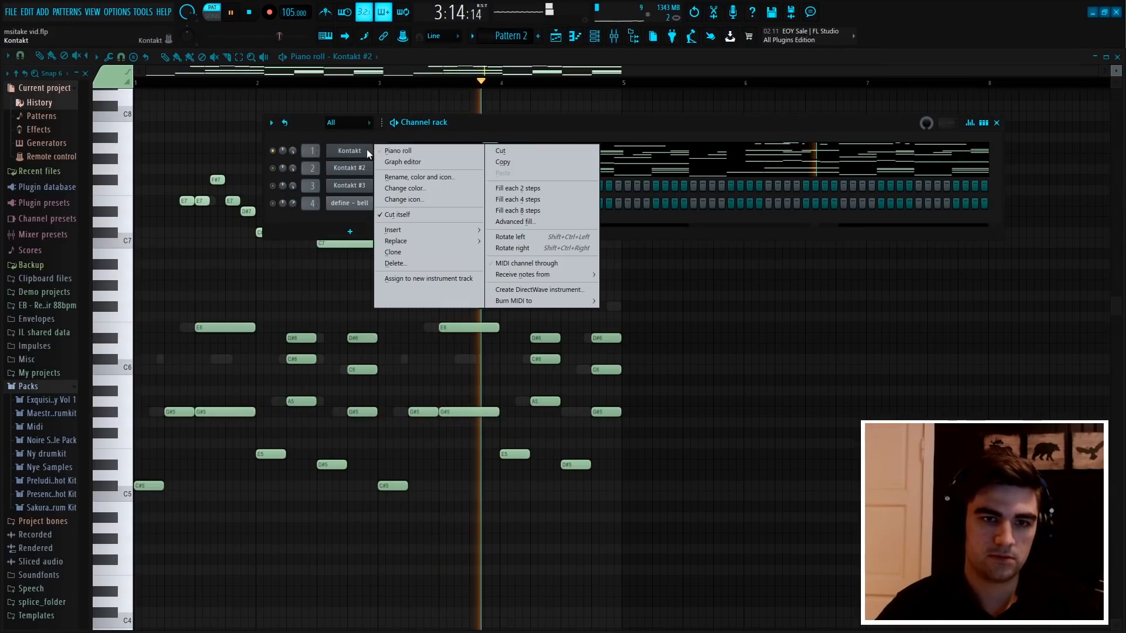
left_click(403, 150)
scroll(492, 87, "up", 1)
key("space")
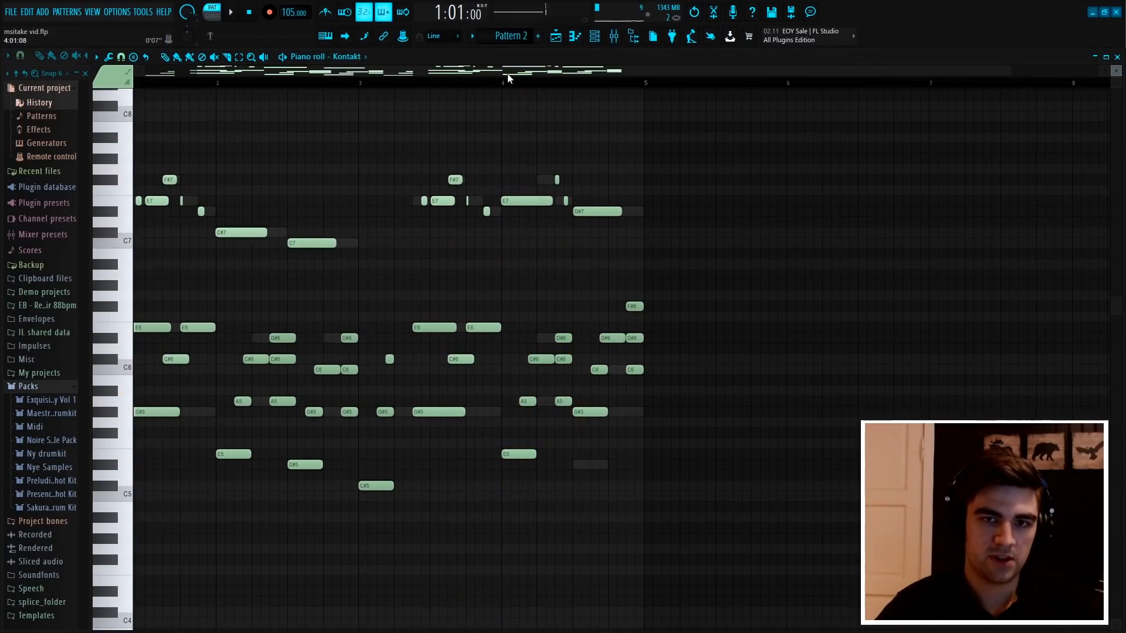
Examine the note positions and lengths of the Kontakt melody in bars 1 to 3
scroll(229, 91, "up", 3)
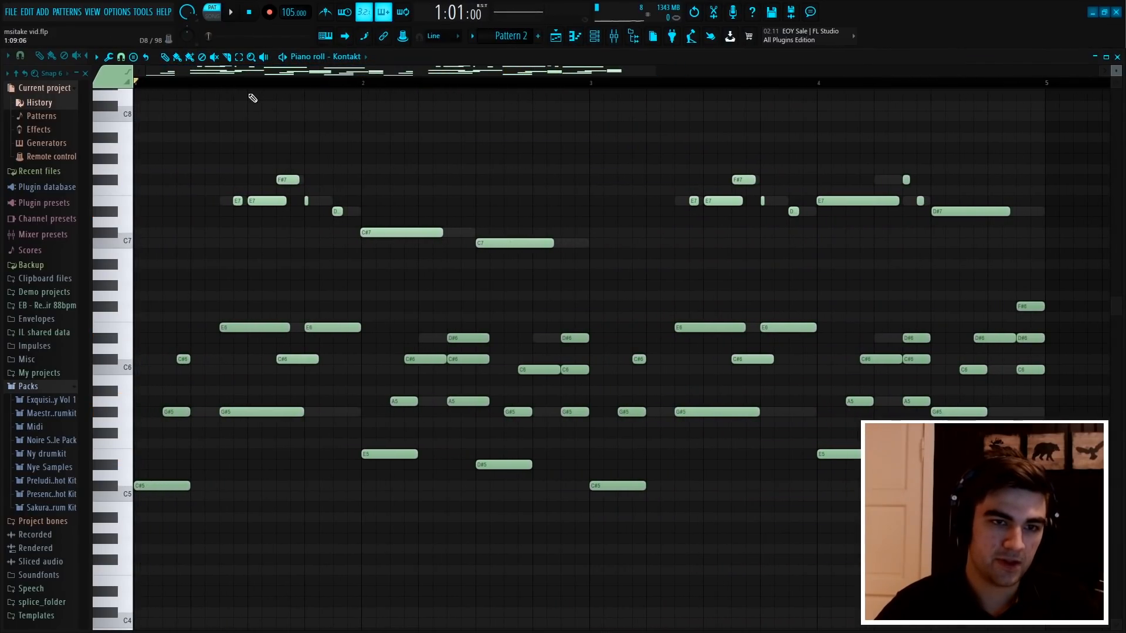
scroll(239, 89, "up", 3)
left_click_drag(410, 434, 188, 322)
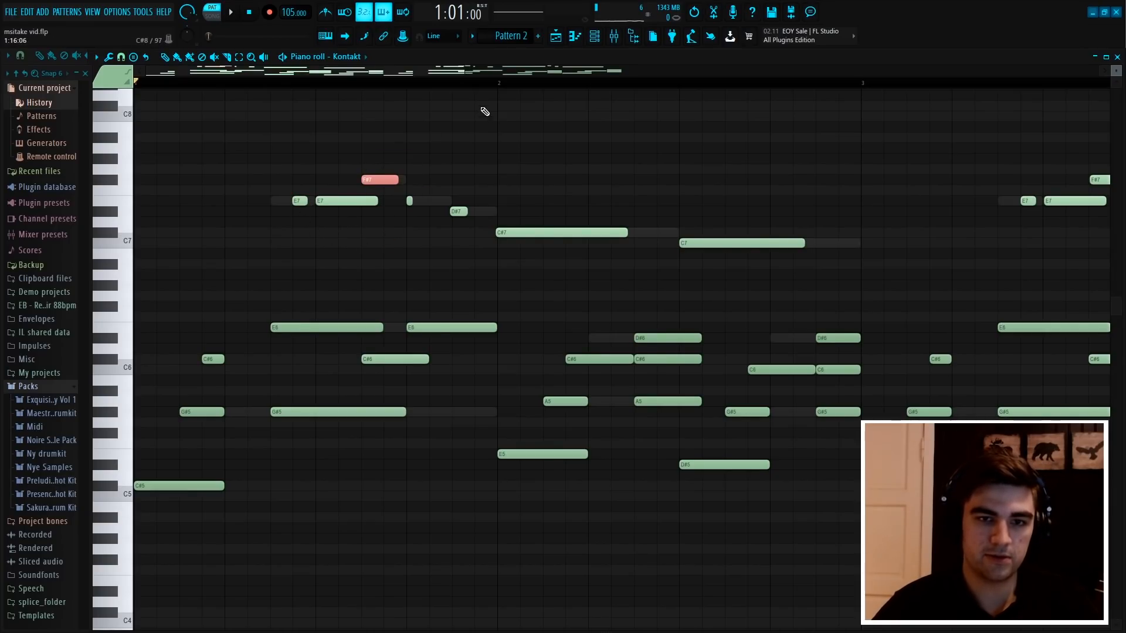
scroll(404, 85, "down", 2)
scroll(344, 85, "up", 2)
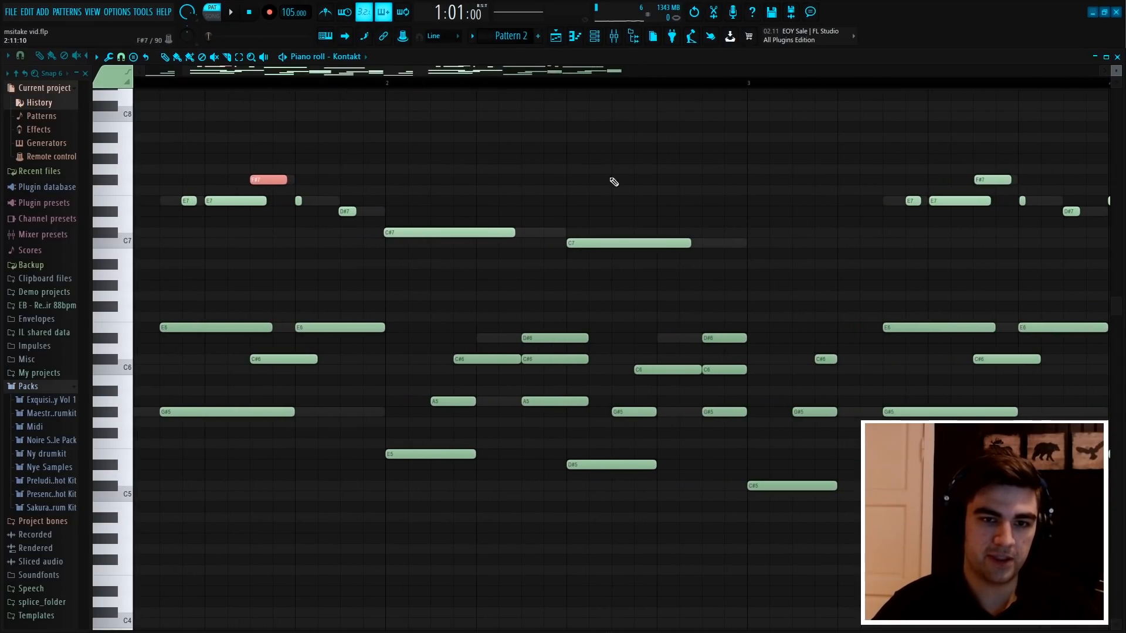
scroll(669, 90, "down", 4)
Play the Kontakt melody in Pattern 2 to hear its more varied rhythm, and stop playback
key("space")
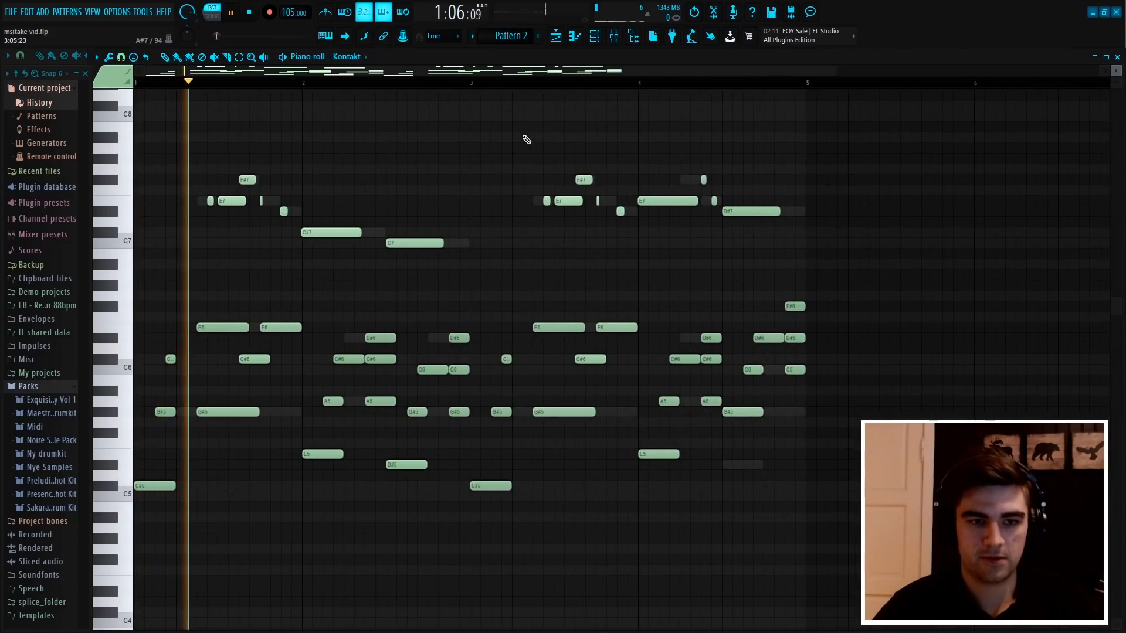
key("space")
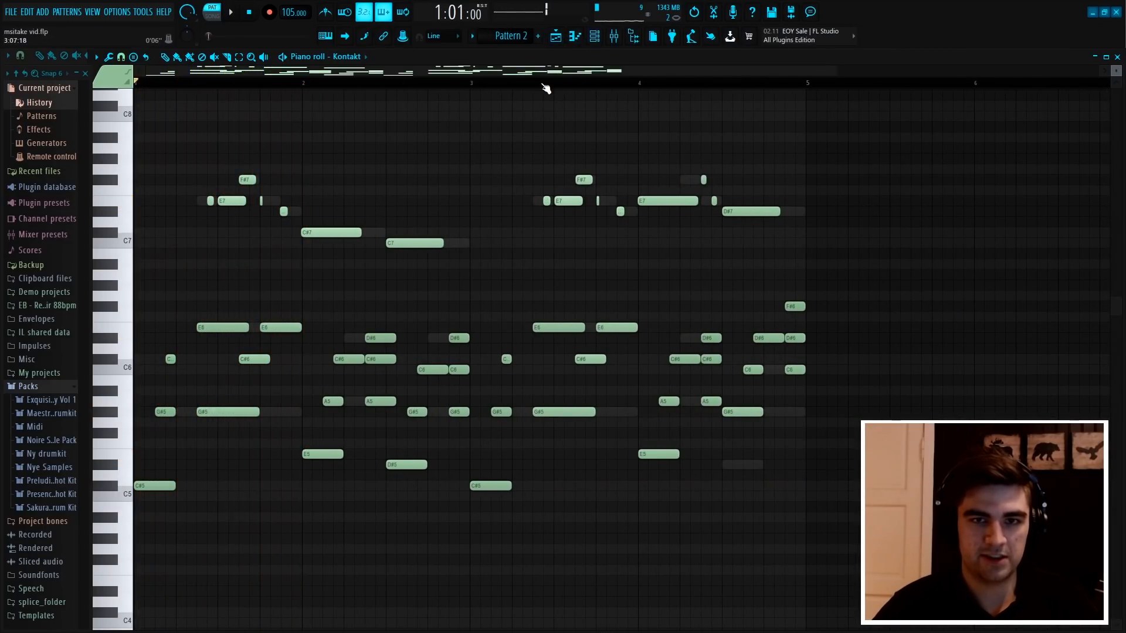
scroll(550, 85, "down", 1)
scroll(550, 85, "down", 1)
key("space")
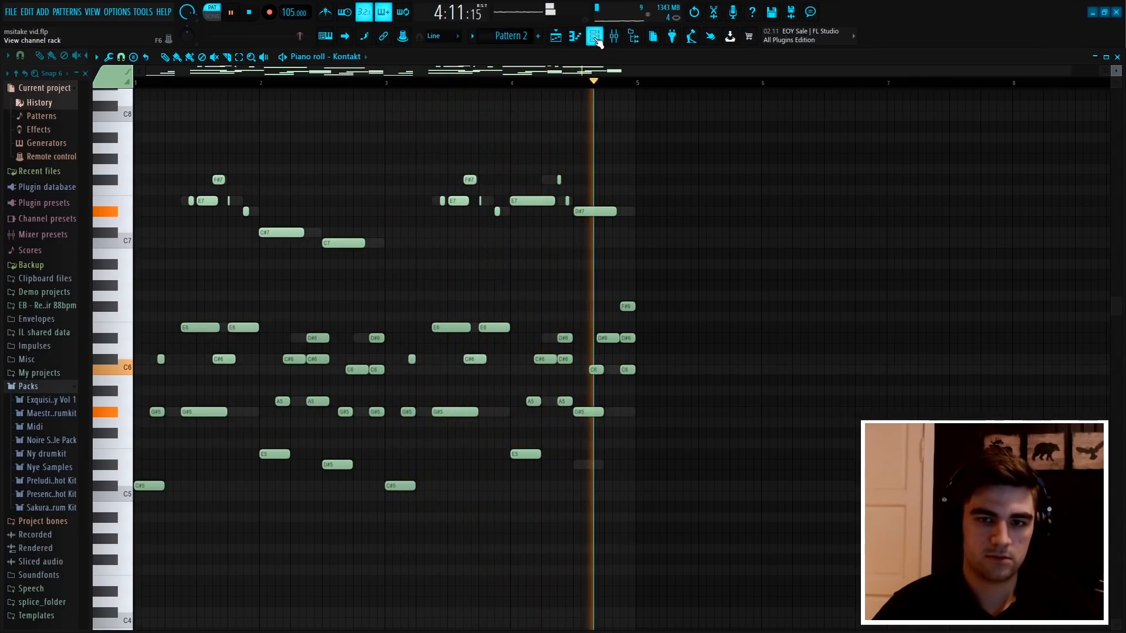
key("space")
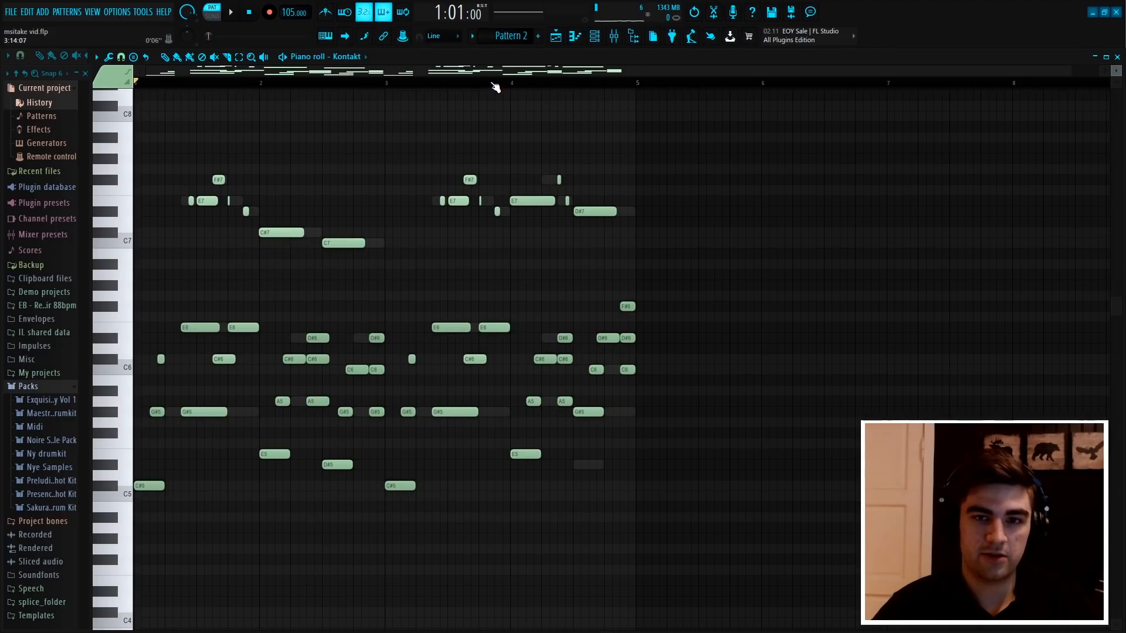
Set the piano roll snap to Bar and play the Kontakt melody against the bar lines
scroll(495, 87, "up", 3)
scroll(335, 89, "left", 3)
scroll(335, 89, "down", 3)
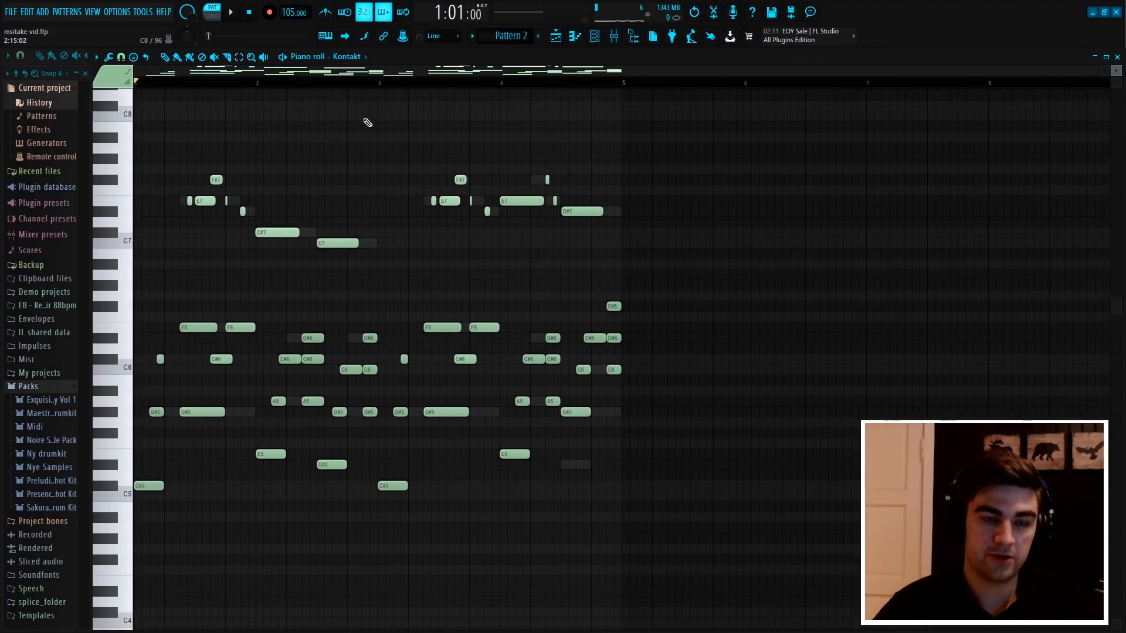
scroll(371, 86, "up", 3)
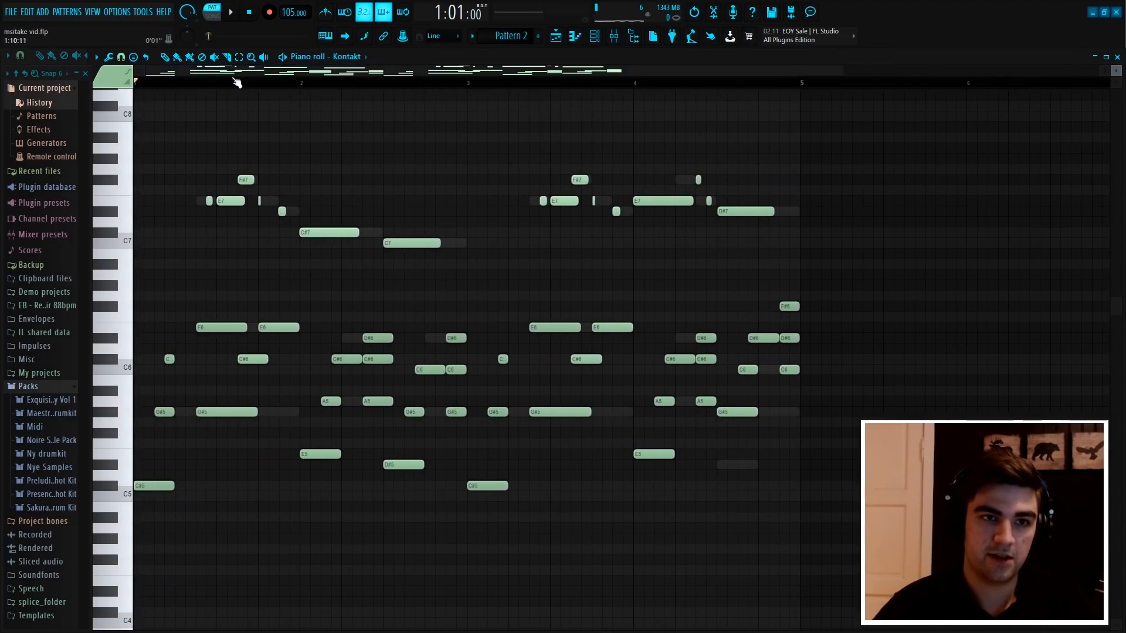
scroll(244, 85, "down", 3)
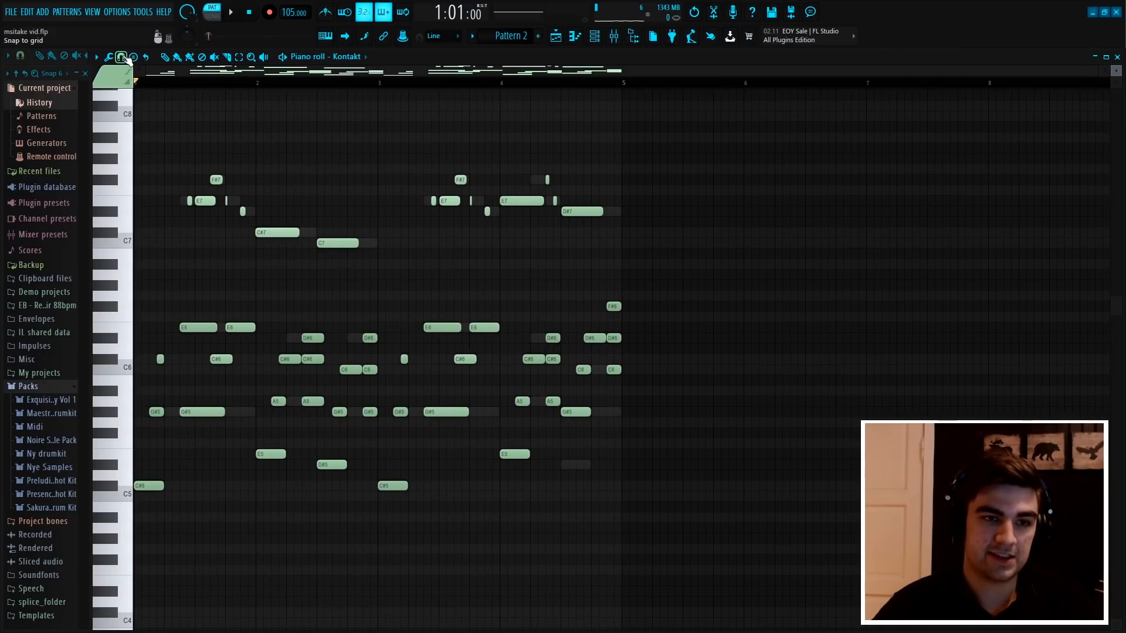
left_click(122, 58)
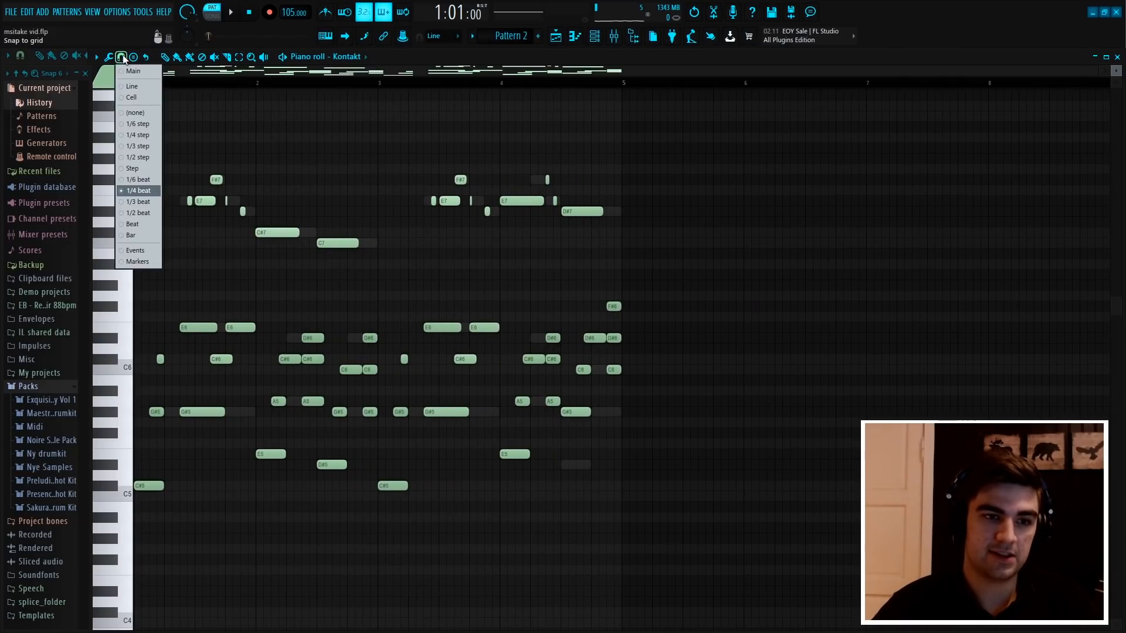
left_click(144, 237)
scroll(171, 82, "up", 3)
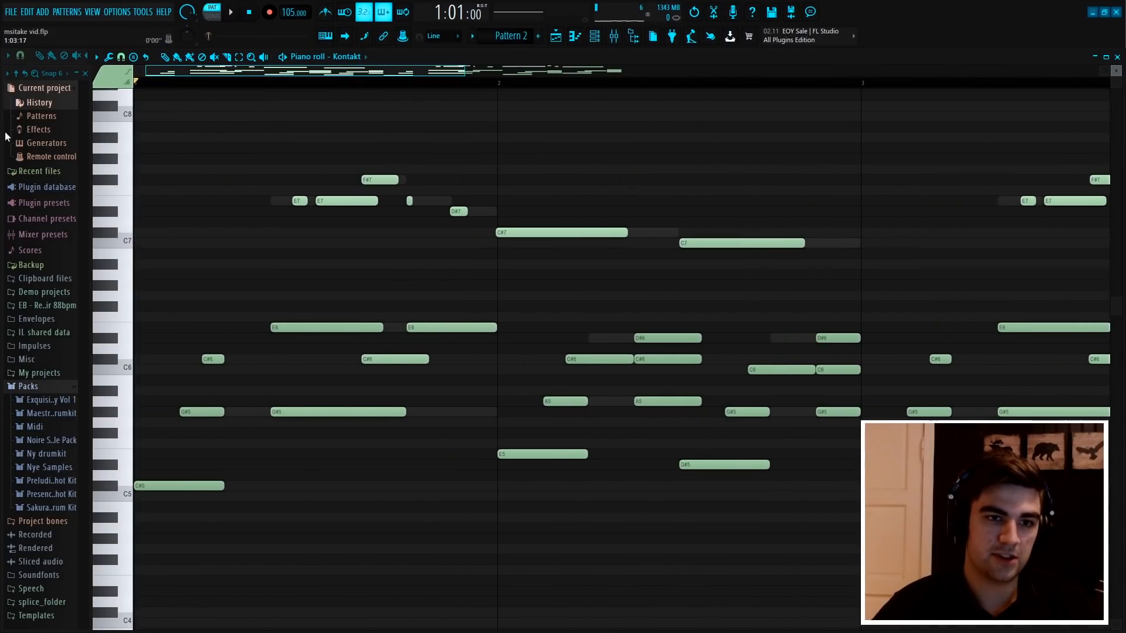
scroll(325, 88, "down", 2)
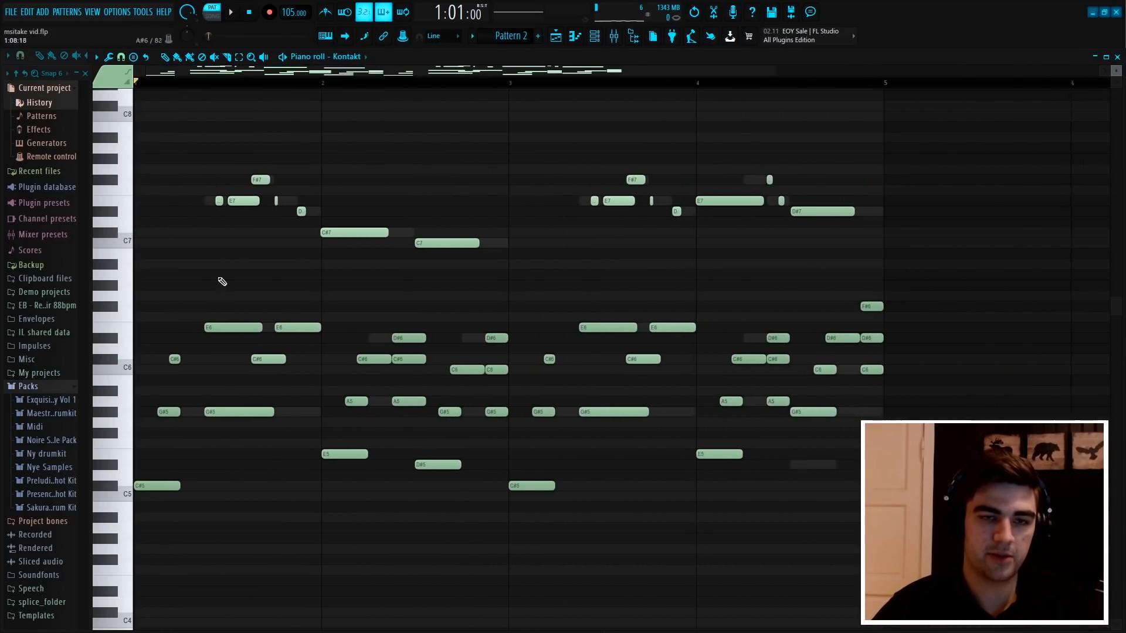
scroll(307, 82, "down", 2)
key("space")
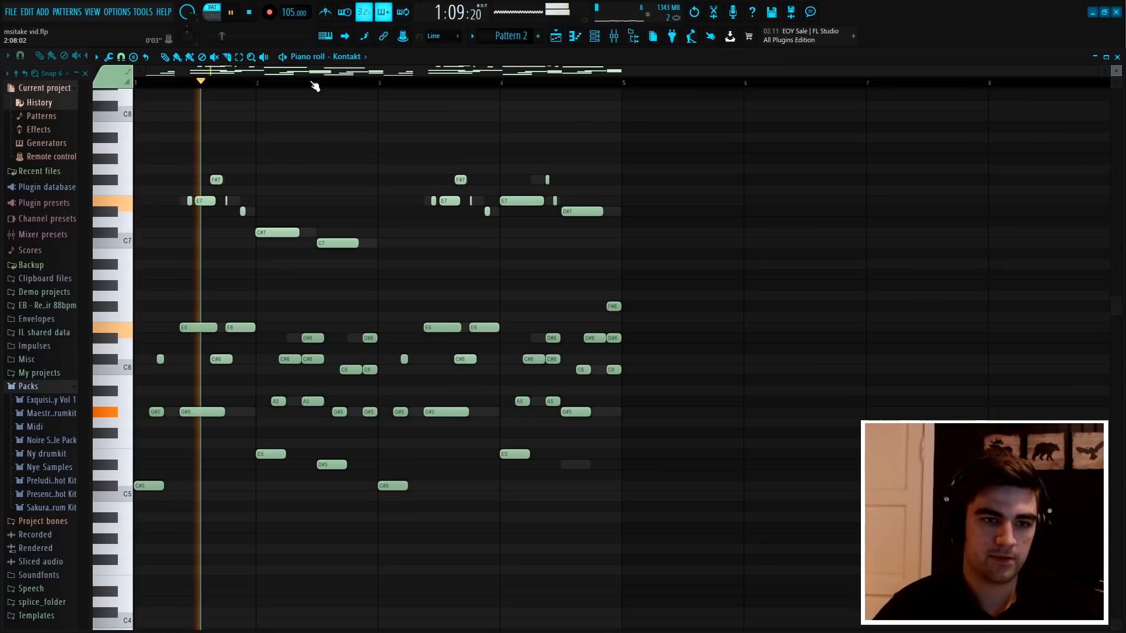
Replay the Kontakt melody in Pattern 2 from the start to hear its rhythm again, and stop playback
key("space")
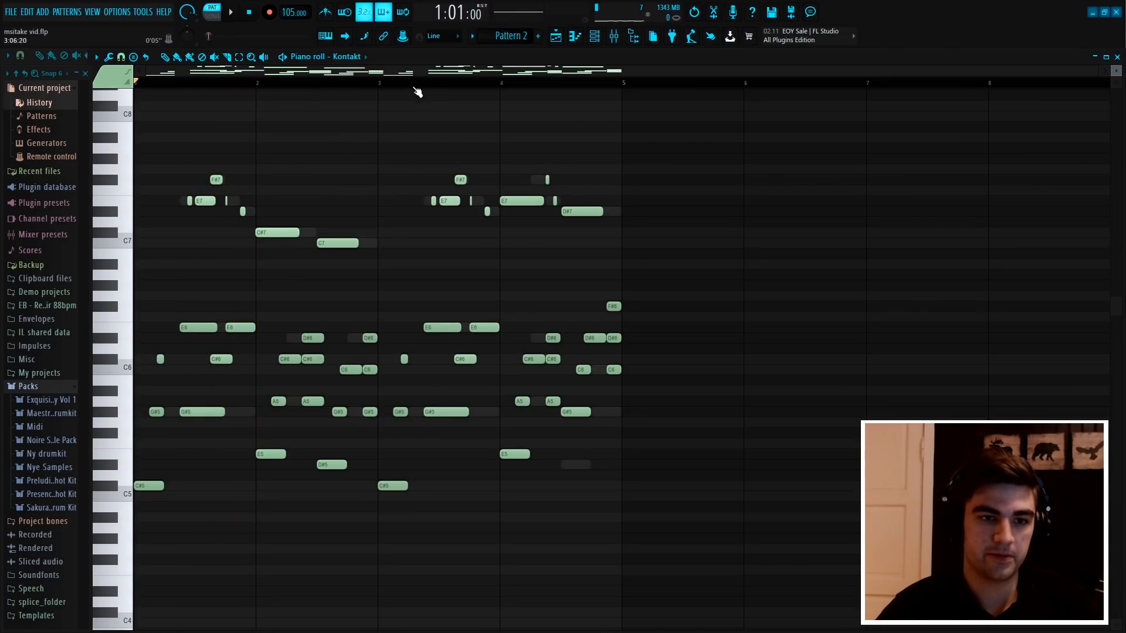
key("space")
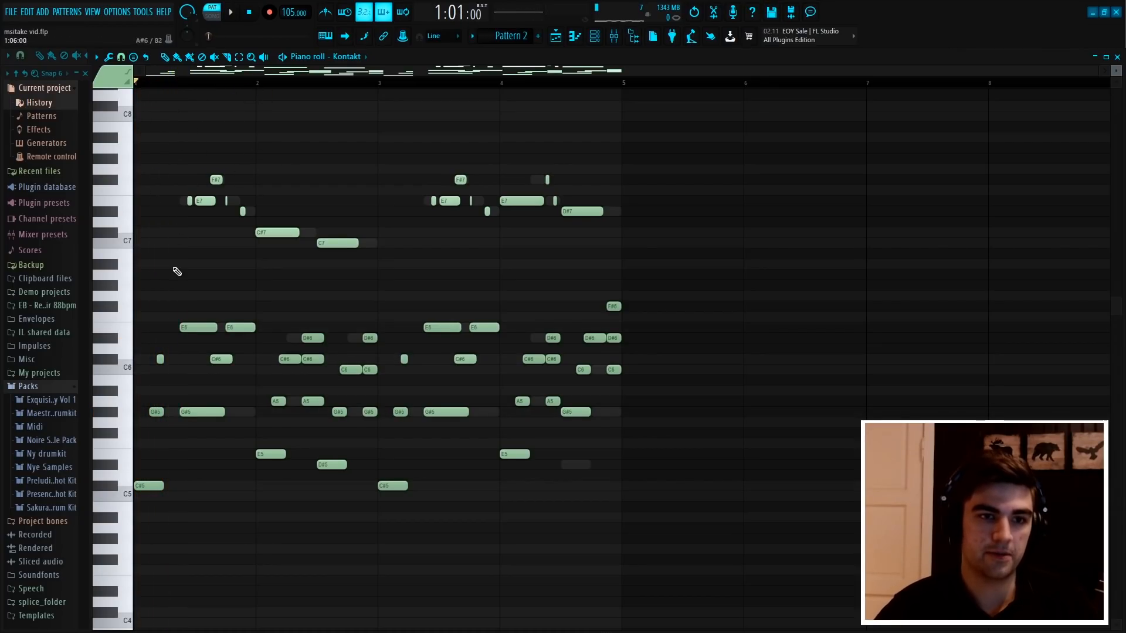
key("space")
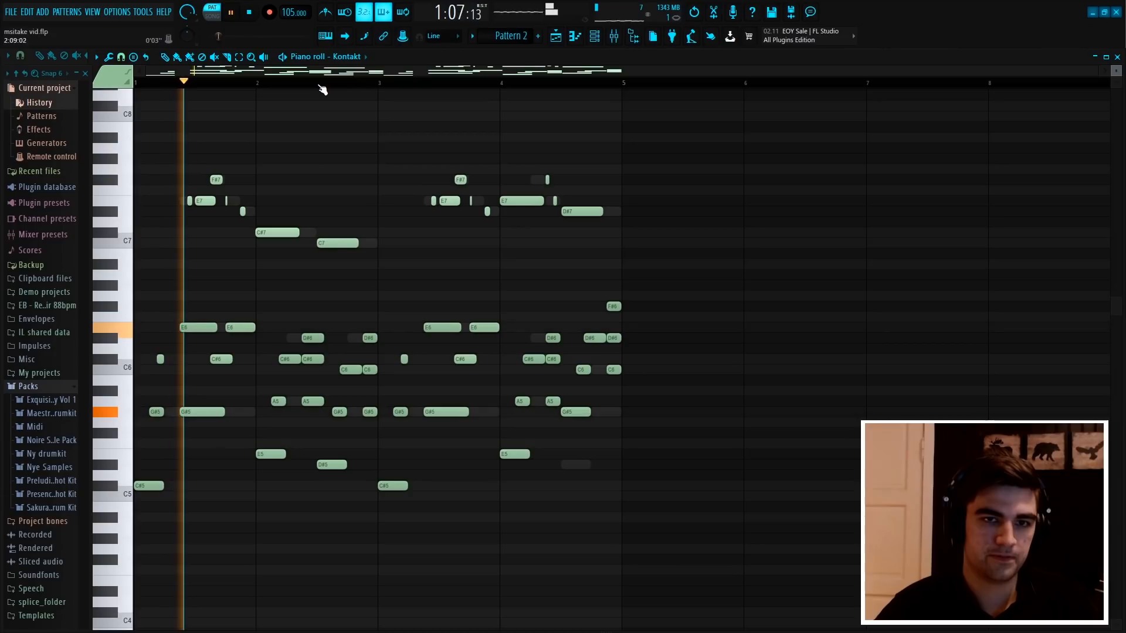
key("space")
Switch to Pattern 5 and open the Kontakt channel's piano roll
left_click(594, 36)
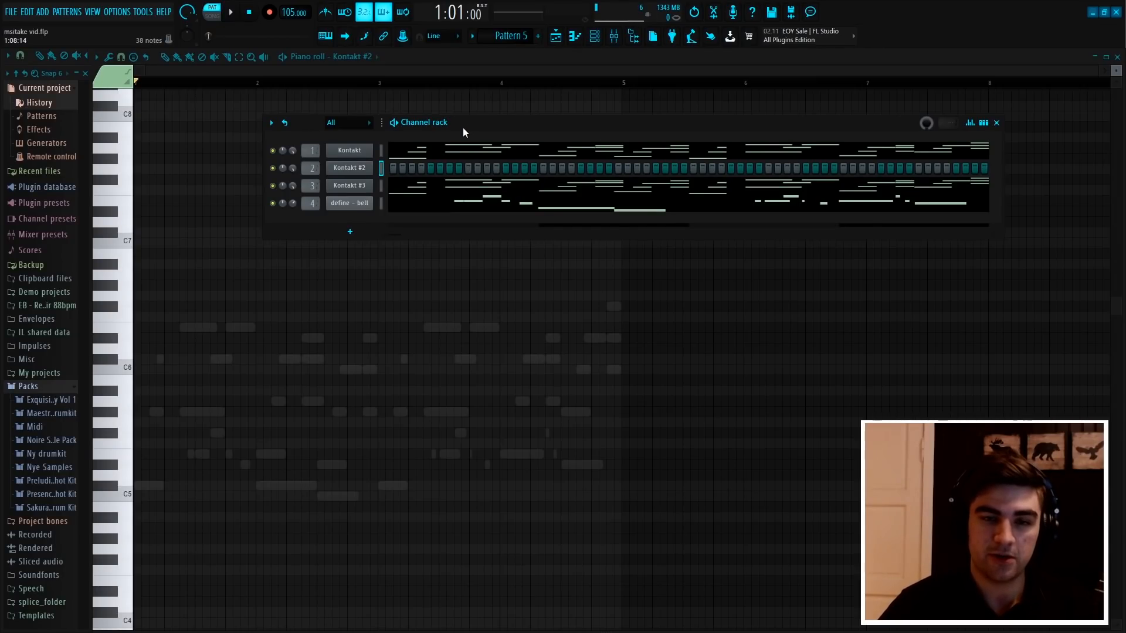
right_click(360, 152)
left_click(387, 151)
scroll(411, 235, "down", 3)
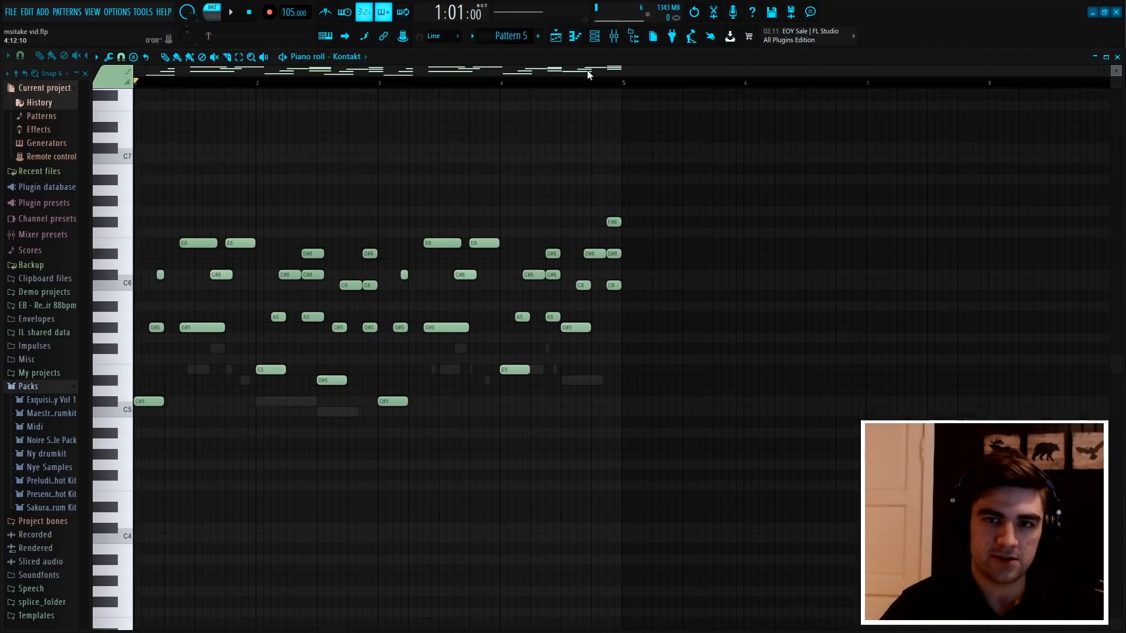
Check the layered channels of Pattern 5 in the channel rack, play the pattern and stop playback
left_click(598, 36)
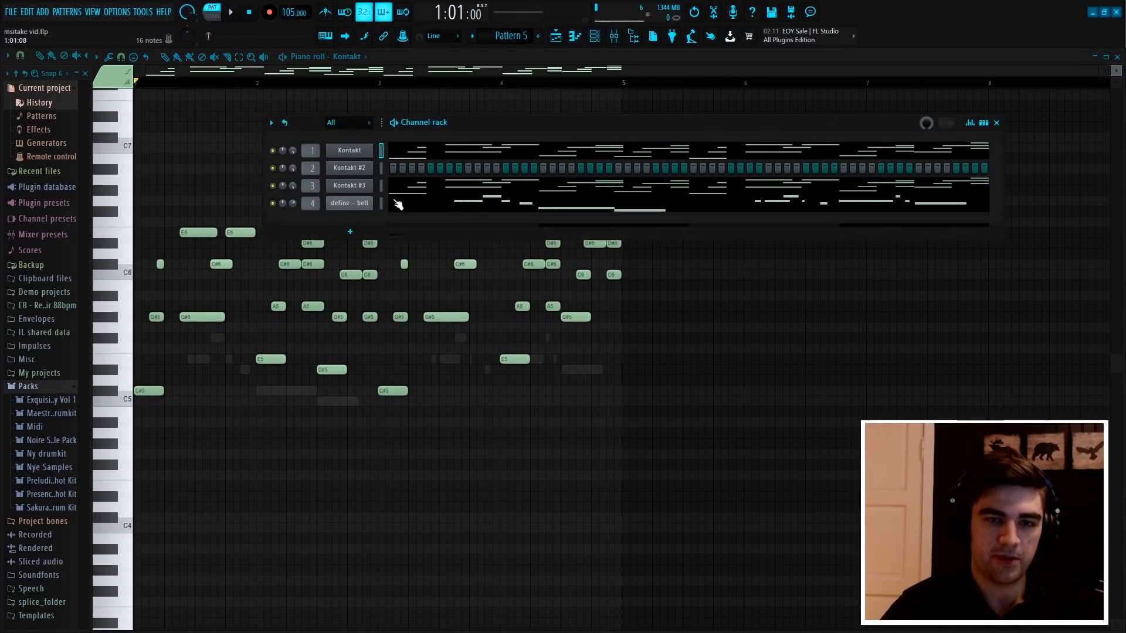
right_click(248, 117)
key("space")
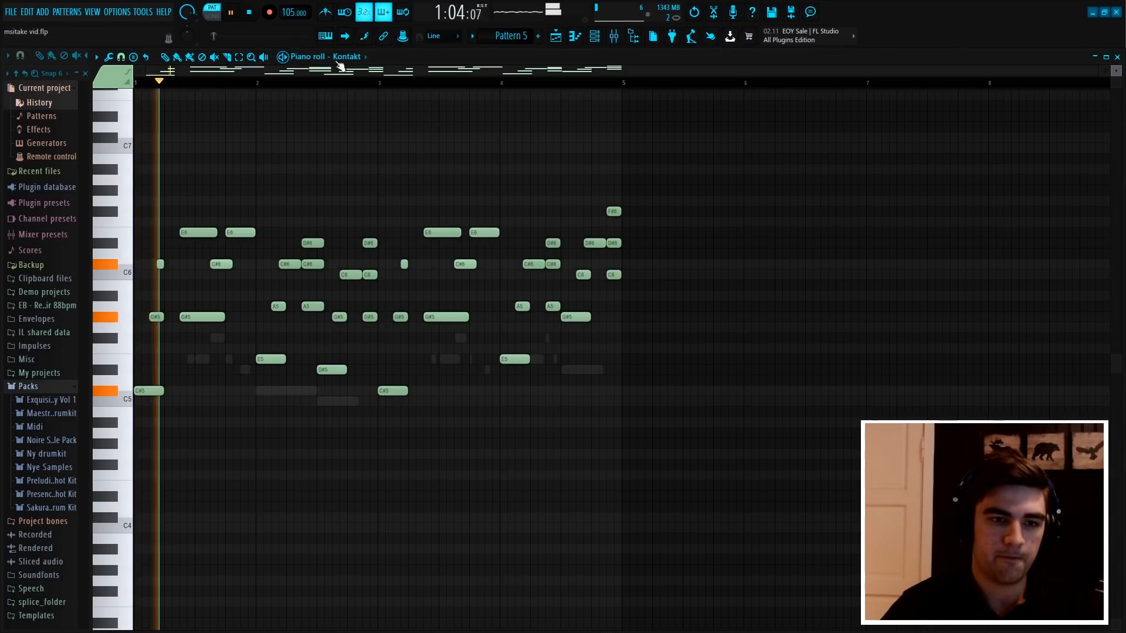
left_click(595, 40)
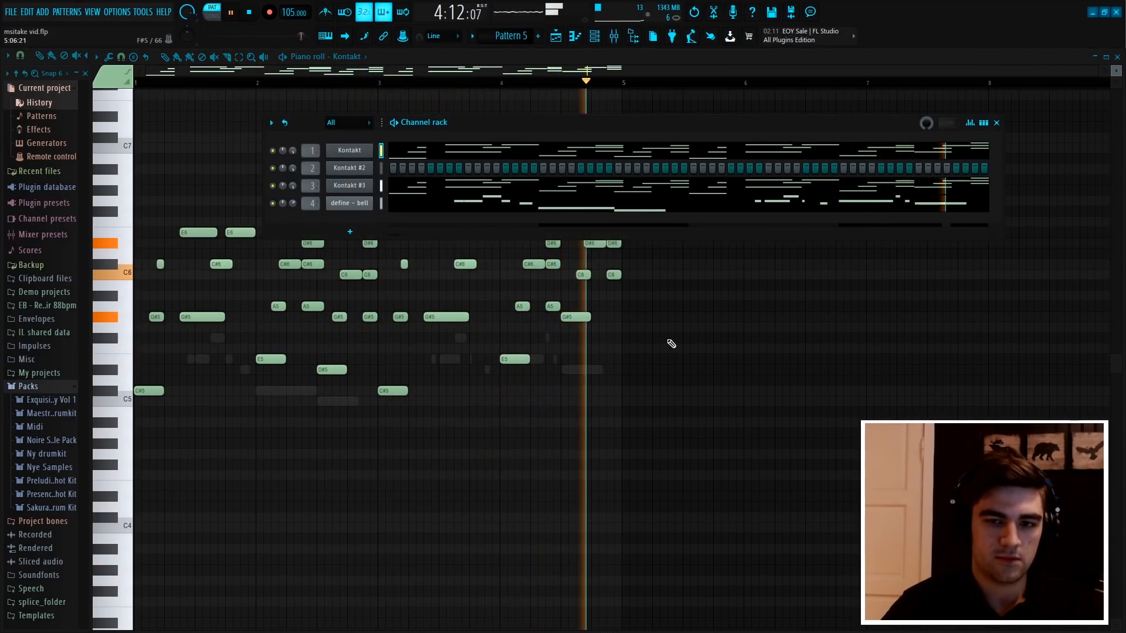
key("F6")
key("space")
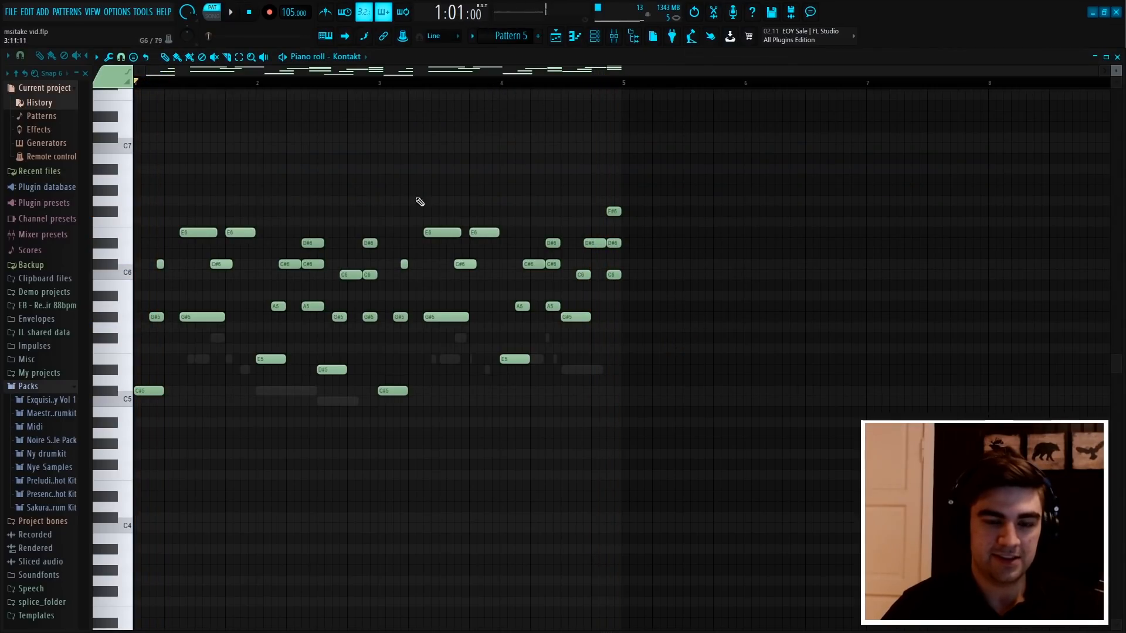
Open the Fruity Parametric EQ 2 on mixer Insert 1 and play Pattern 5 to view its frequencies
left_click(614, 37)
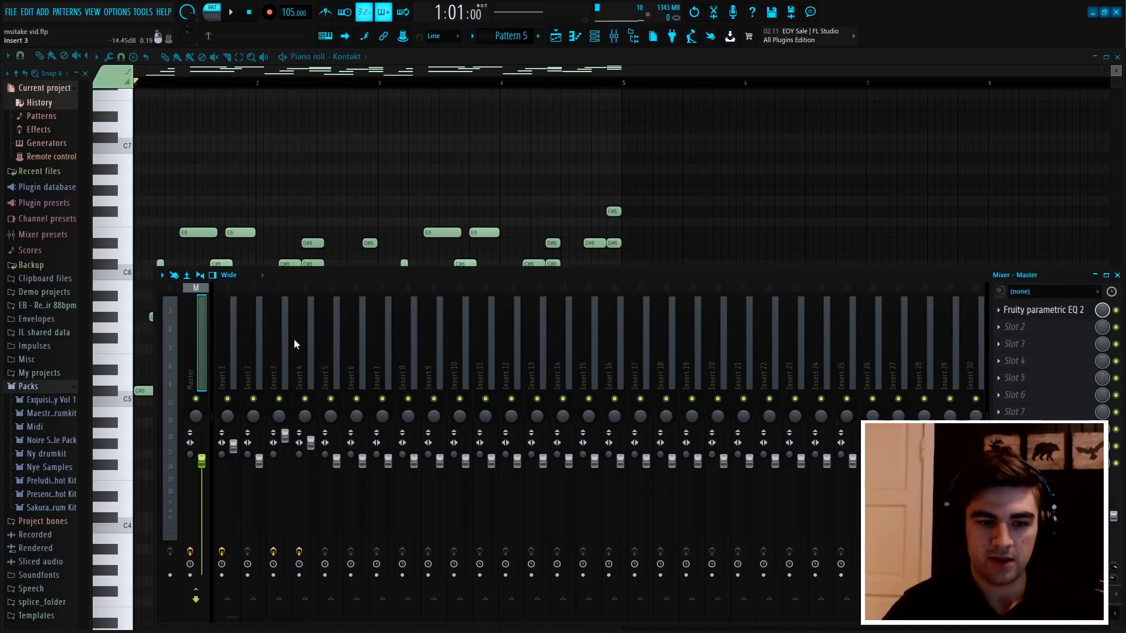
left_click(231, 353)
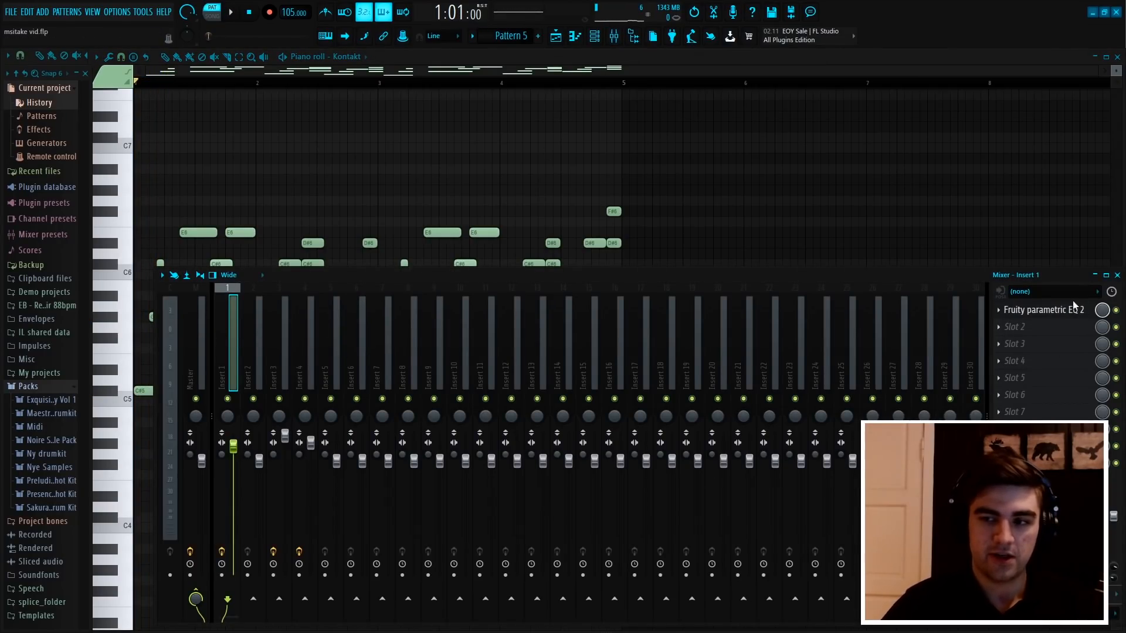
left_click(1081, 319)
key("space")
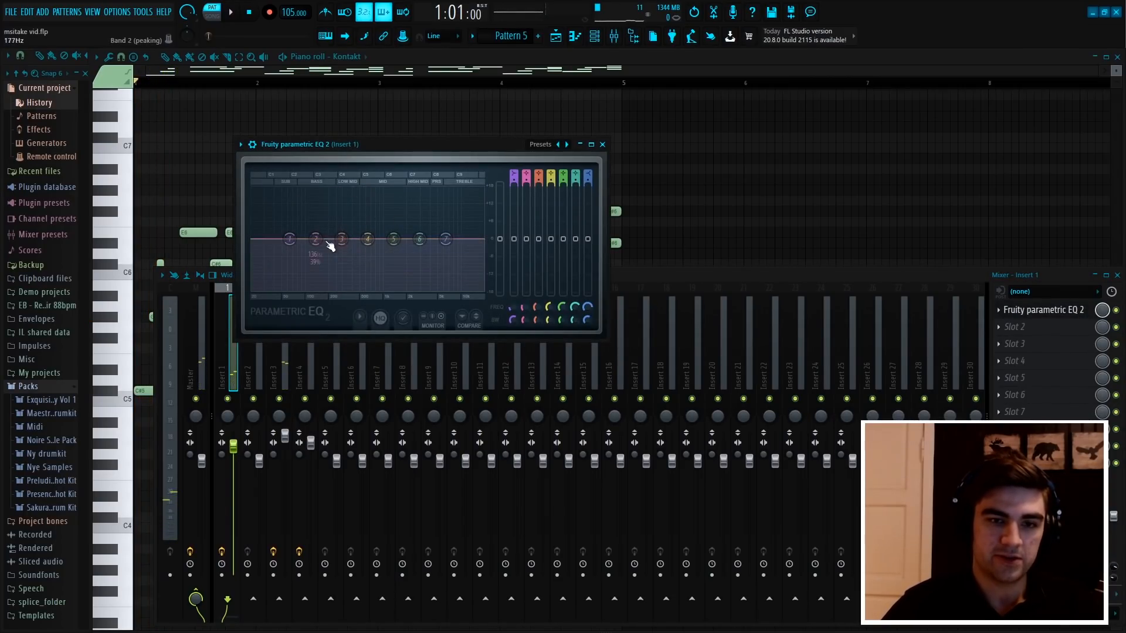
key("space")
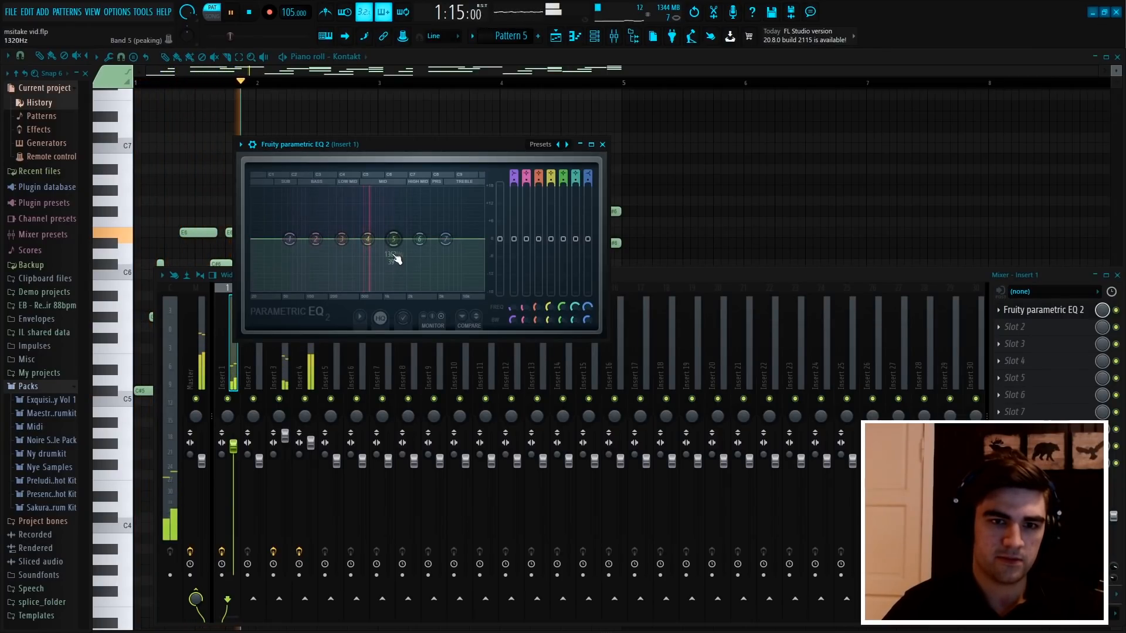
Solo Insert 1 in the mixer and replay Pattern 5 to view that layer's frequency range on its EQ
right_click(228, 399)
left_click(427, 149)
key("space")
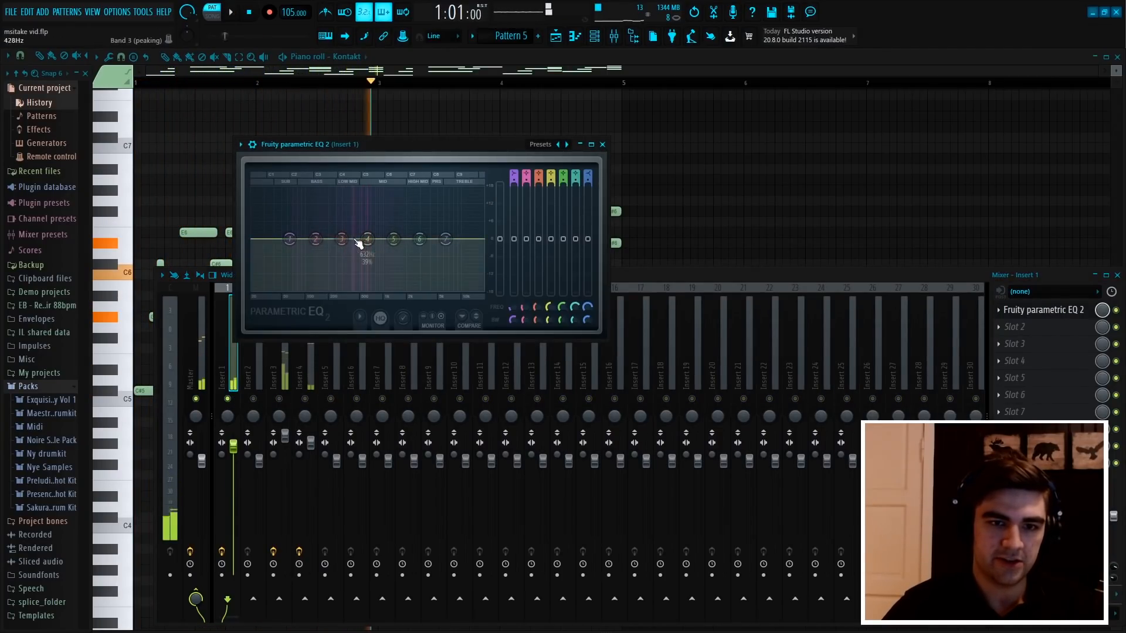
key("space")
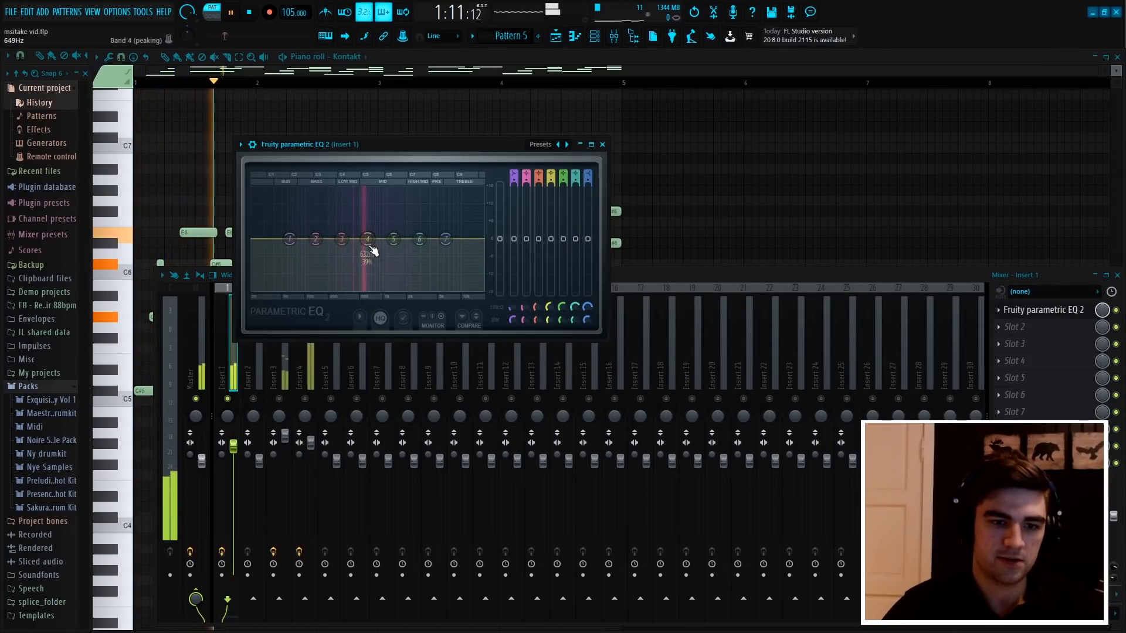
Unmute Insert 3, view its frequencies in its Fruity Parametric EQ 2 during playback, and close the EQ
left_click(286, 372)
left_click(280, 398)
key("space")
left_click(309, 372)
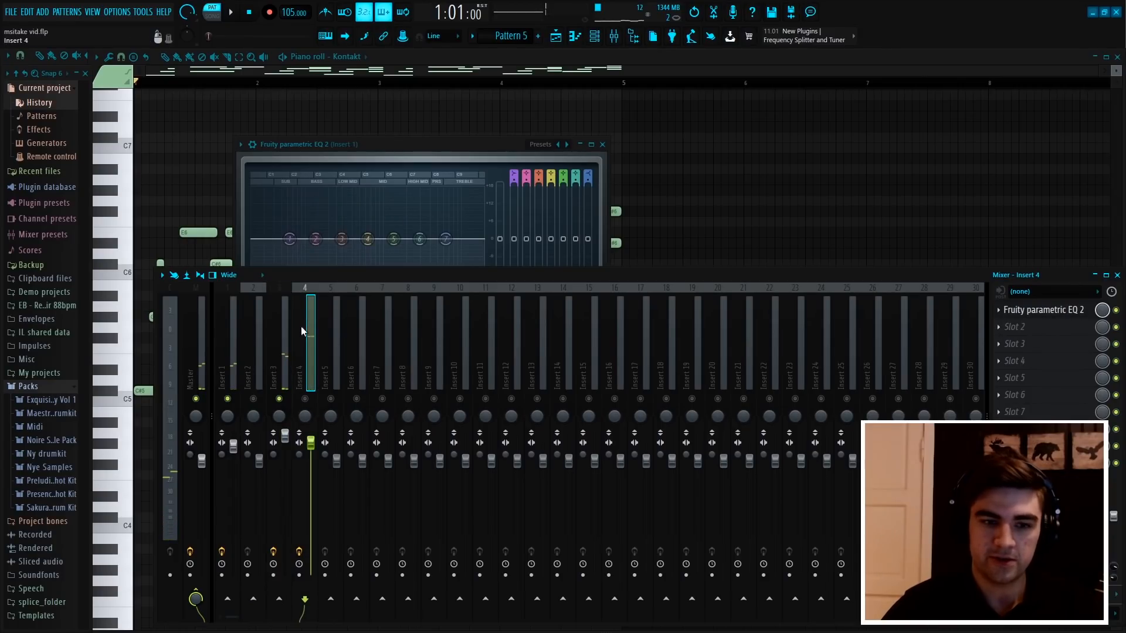
key("space")
left_click(1043, 310)
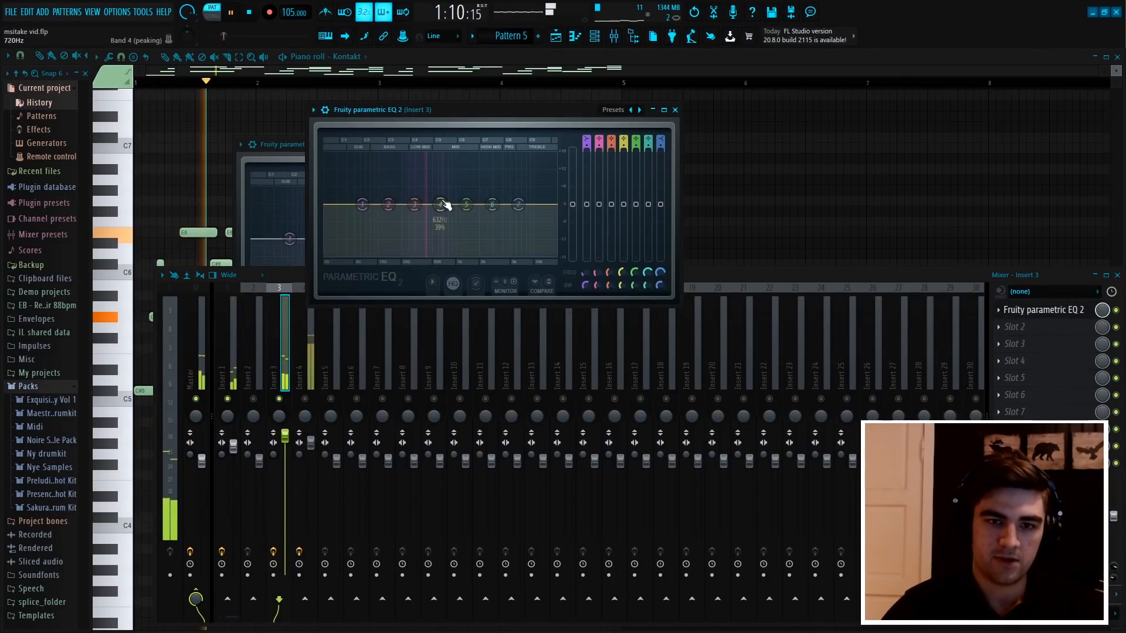
left_click(674, 110)
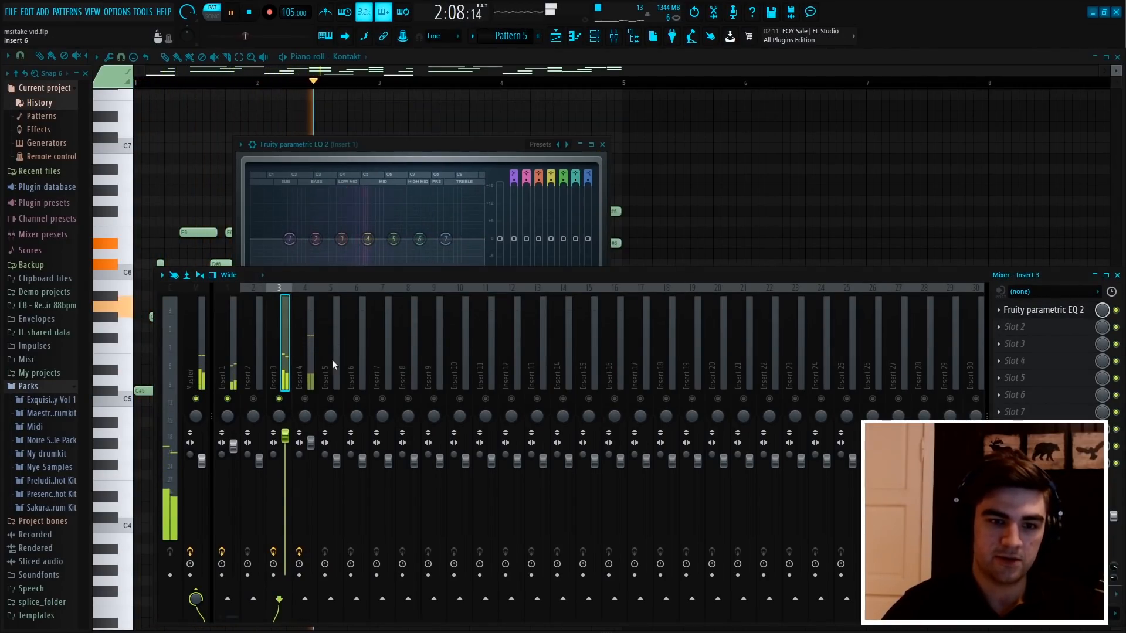
Unmute Insert 4, view its frequencies in its Fruity Parametric EQ 2 during playback, and close the EQ
key("space")
left_click(304, 352)
left_click(1044, 310)
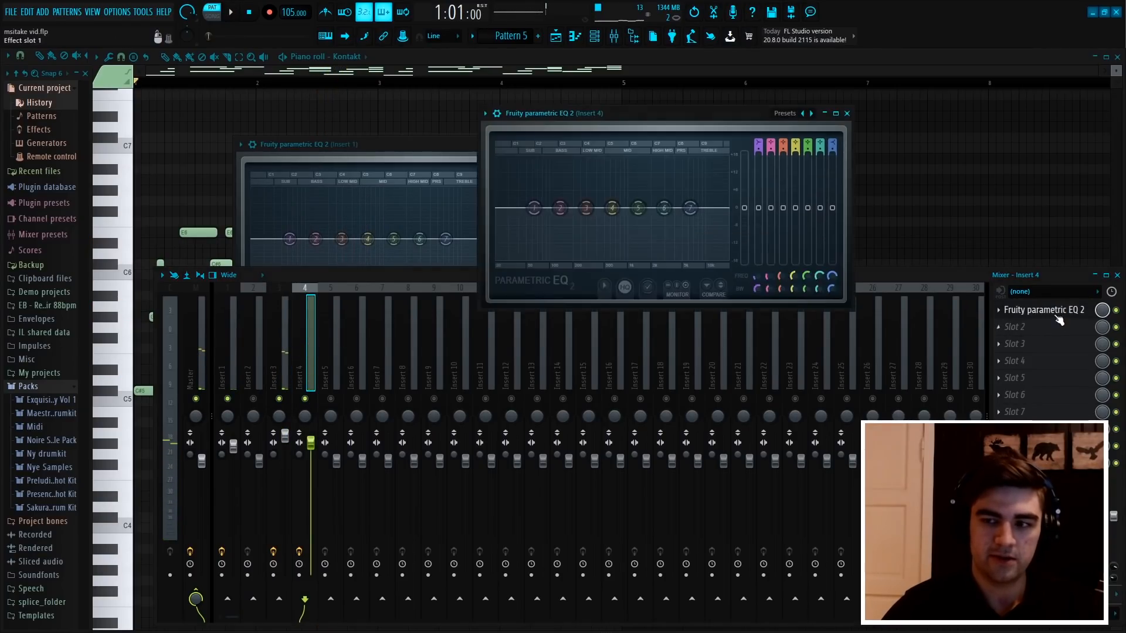
key("space")
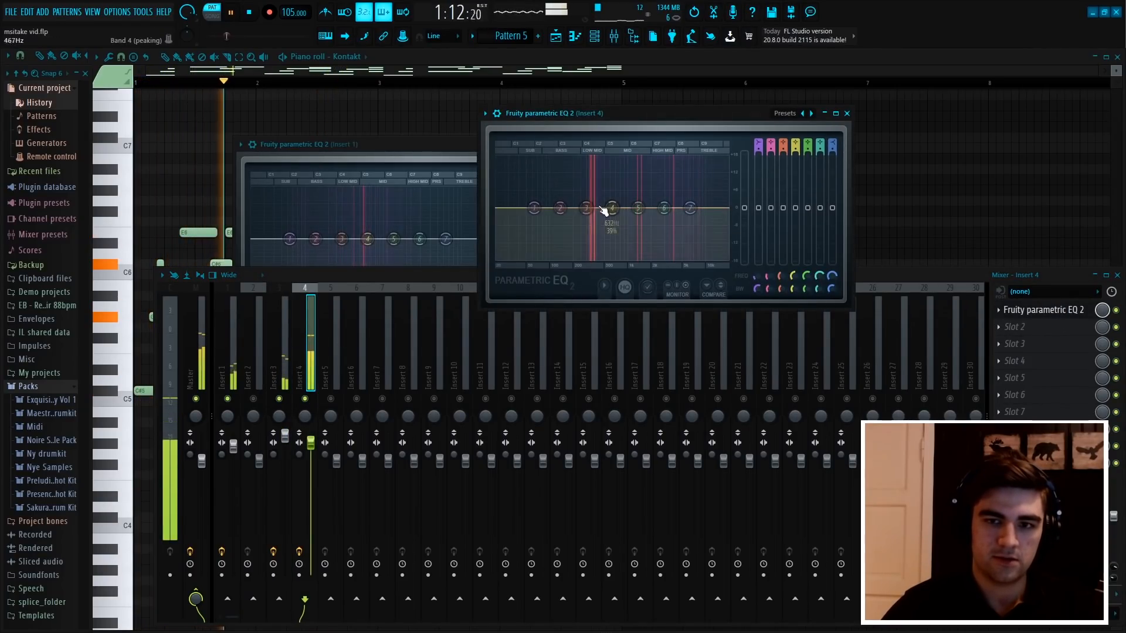
key("space")
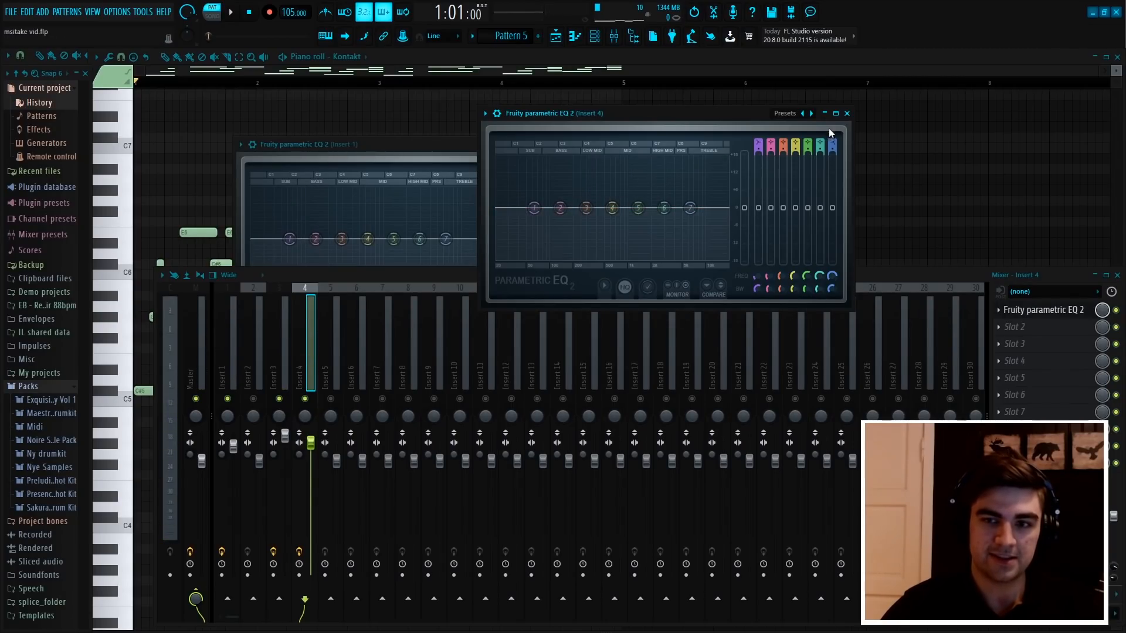
left_click(847, 114)
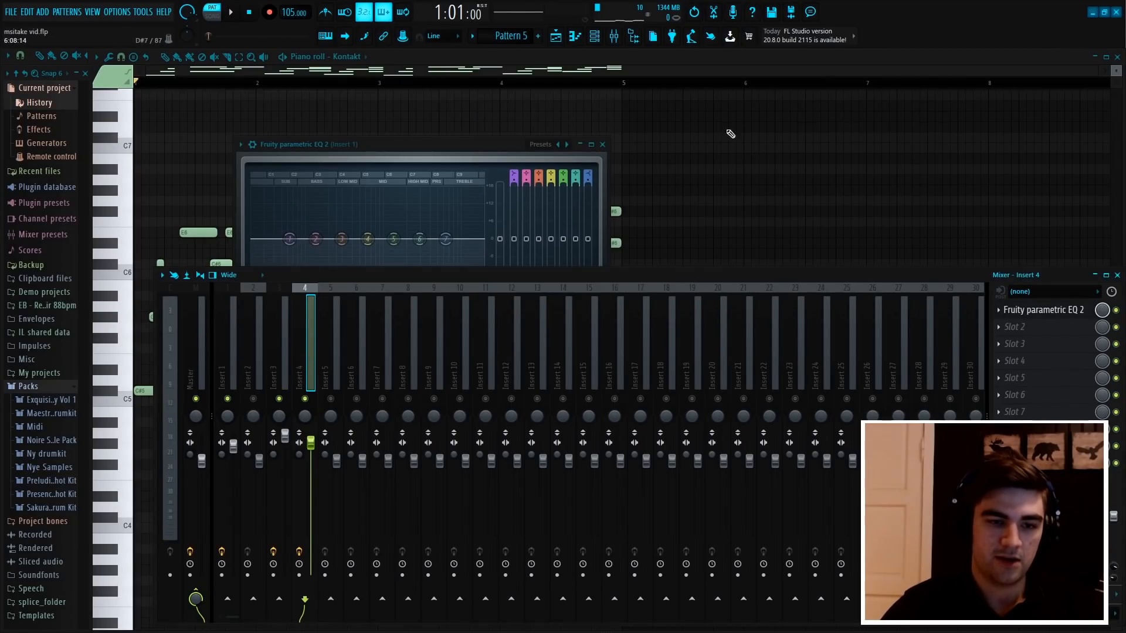
View Pattern 5's combined frequencies in the Master's Fruity Parametric EQ 2 during playback, and close the EQ and the mixer
left_click(200, 328)
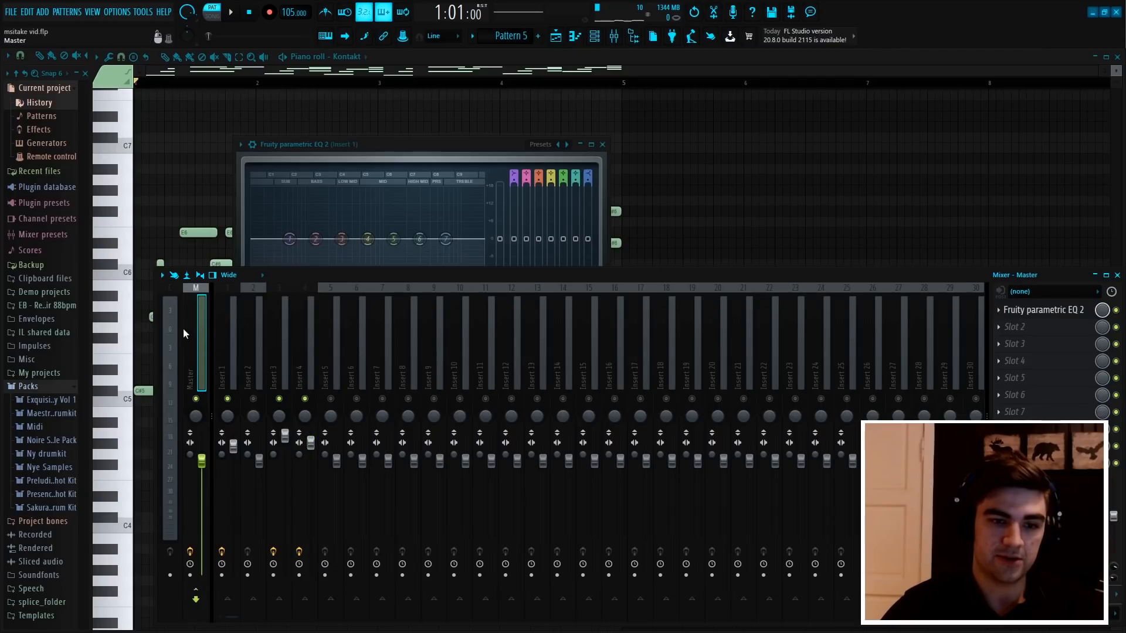
left_click(1067, 311)
key("space")
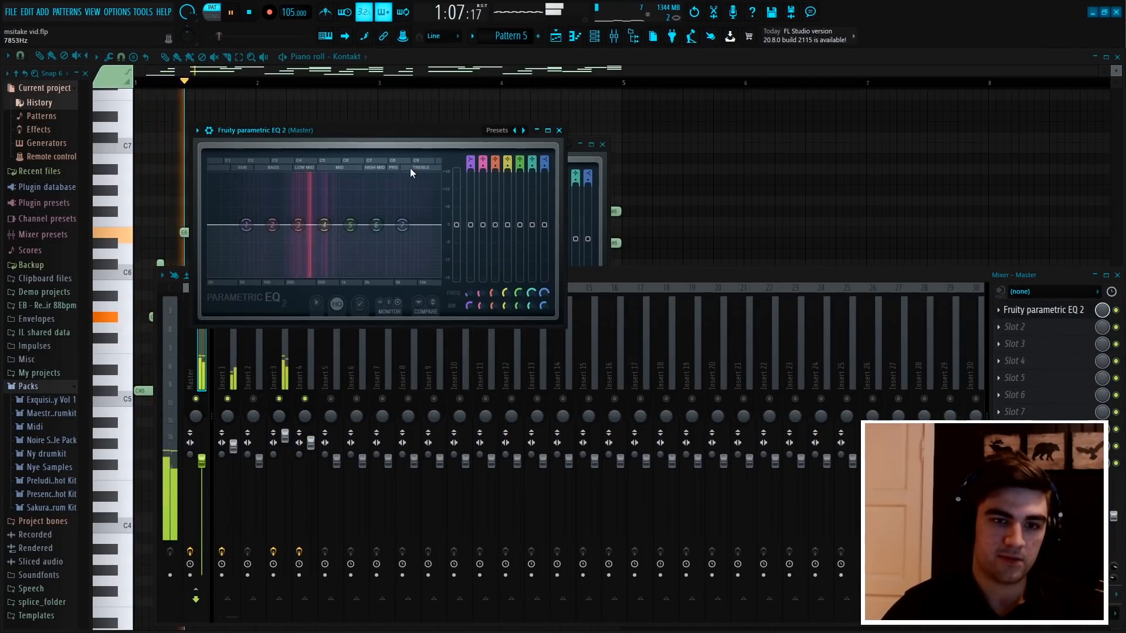
key("space")
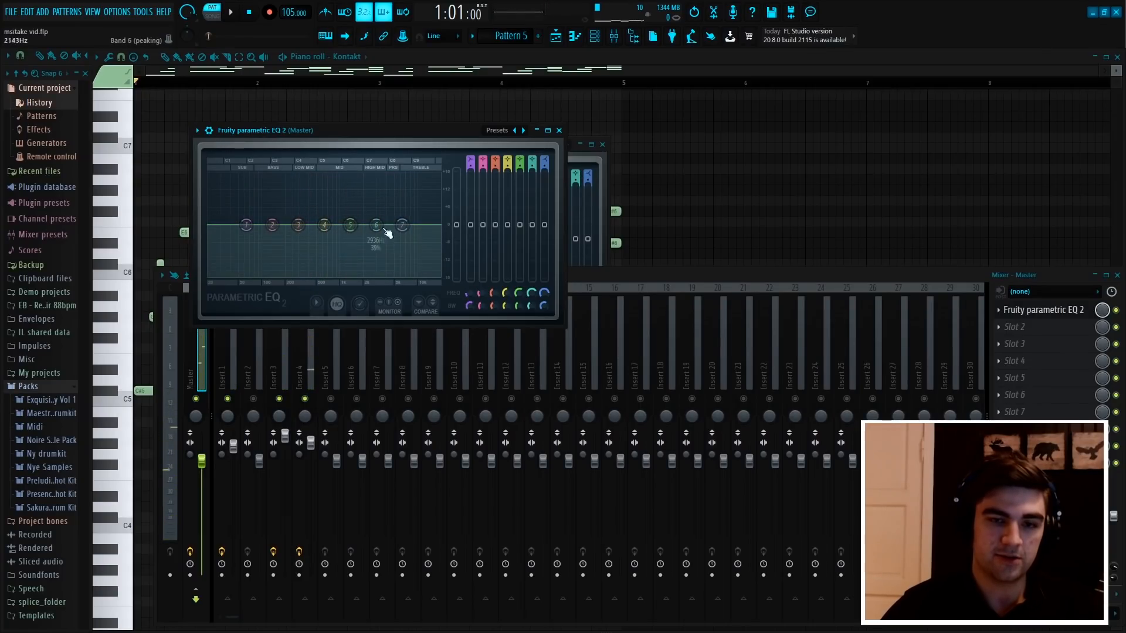
key("space")
left_click(559, 130)
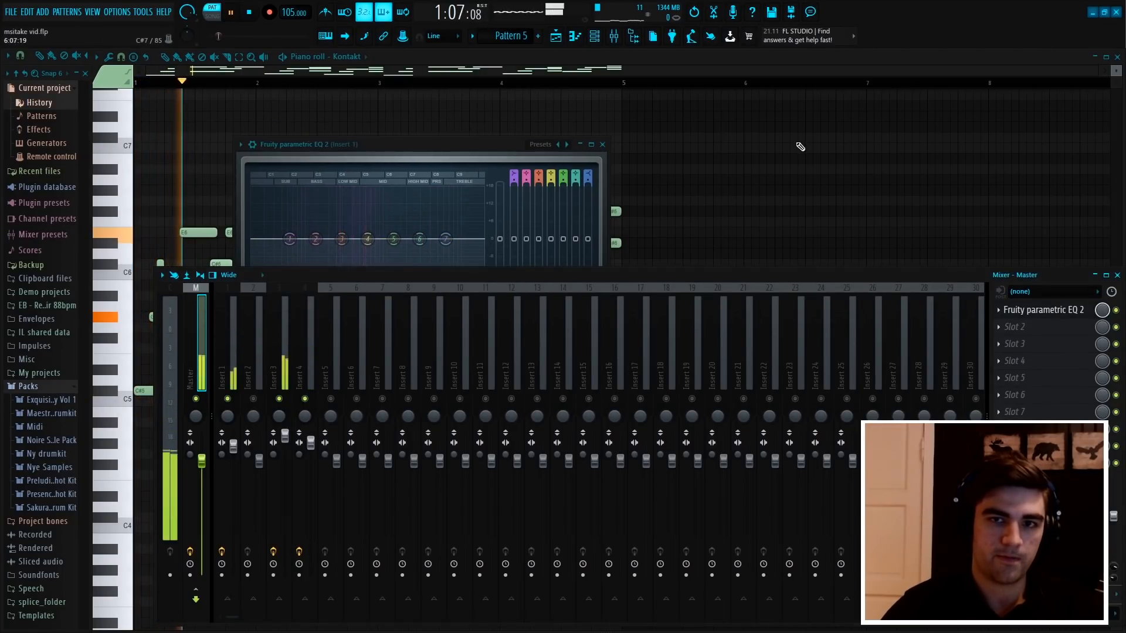
left_click(799, 153)
key("space")
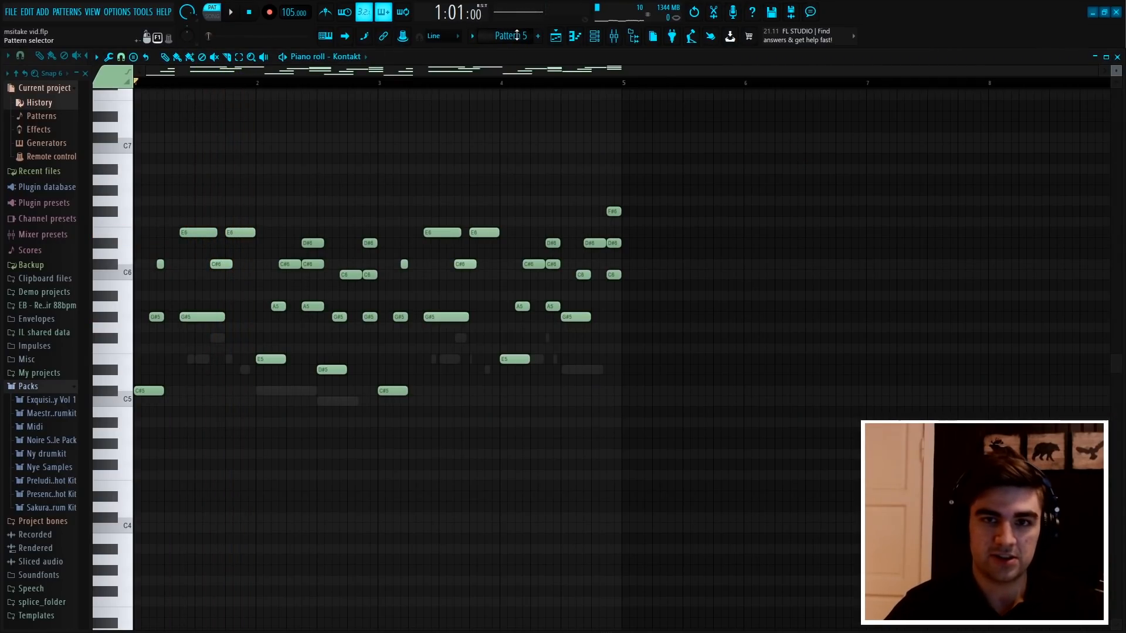
Switch to Pattern 4, open Kontakt #3's piano roll and box-select its notes to point out the lower octave
scroll(516, 35, "up", 1)
scroll(706, 173, "down", 2)
left_click(594, 37)
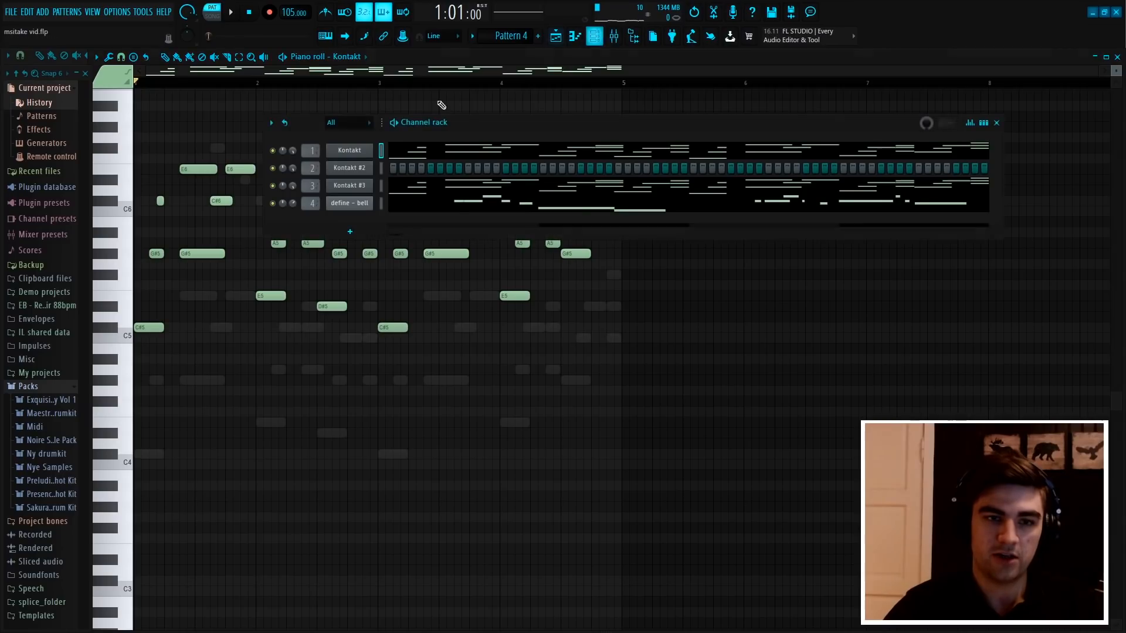
right_click(362, 151)
right_click(363, 186)
left_click(385, 187)
left_click_drag(817, 489, 290, 305)
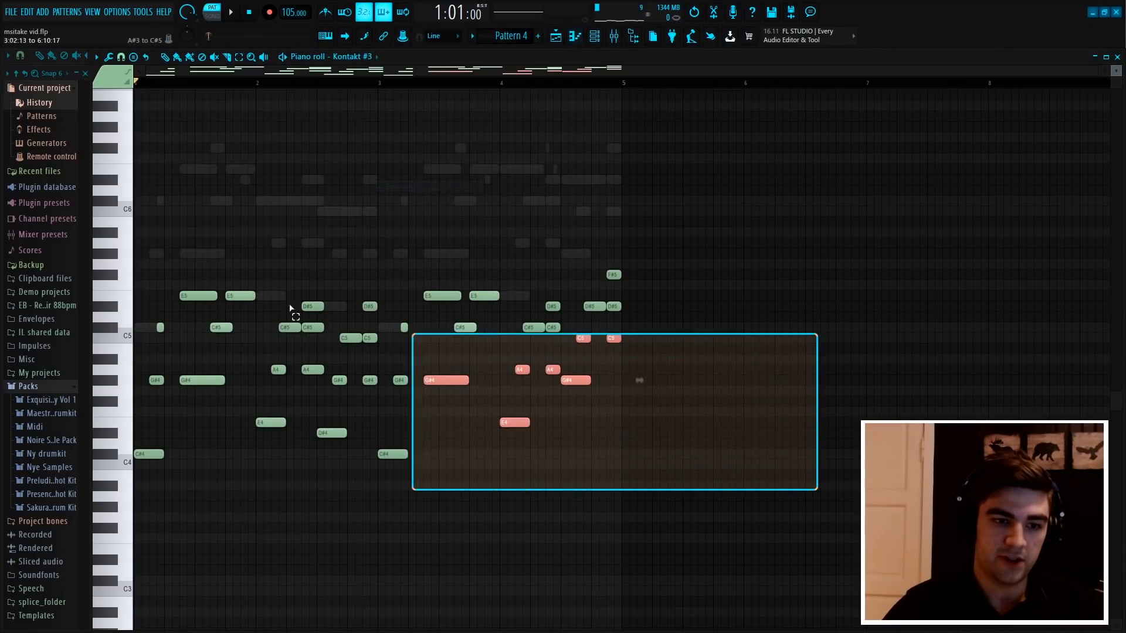
right_click(501, 190)
Open the define - bell channel's piano roll in Pattern 4 and start playback
left_click(595, 37)
right_click(362, 203)
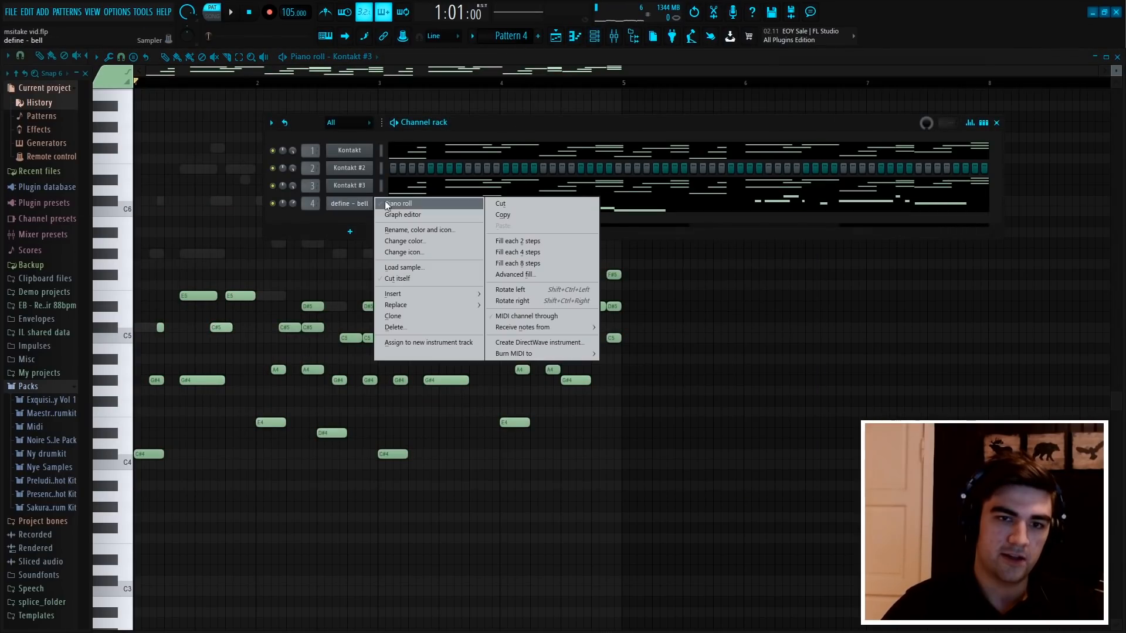
left_click(384, 205)
right_click(540, 317)
key("space")
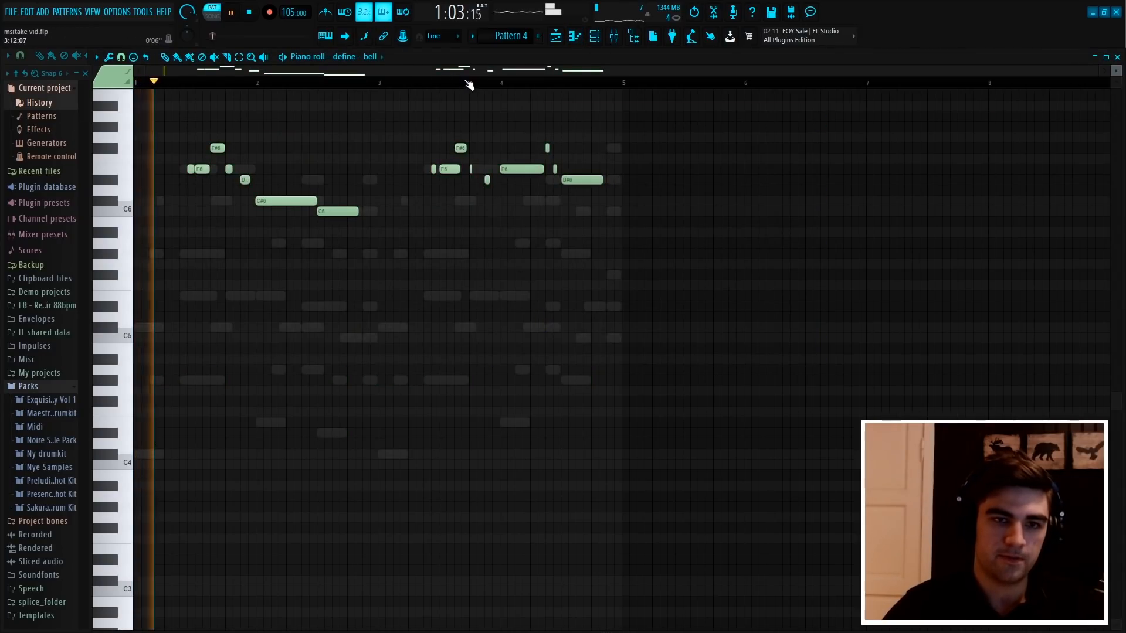
Play Pattern 4 with the Master's Fruity Parametric EQ 2 open to view its frequency spread, and close the EQ and the mixer
left_click(618, 45)
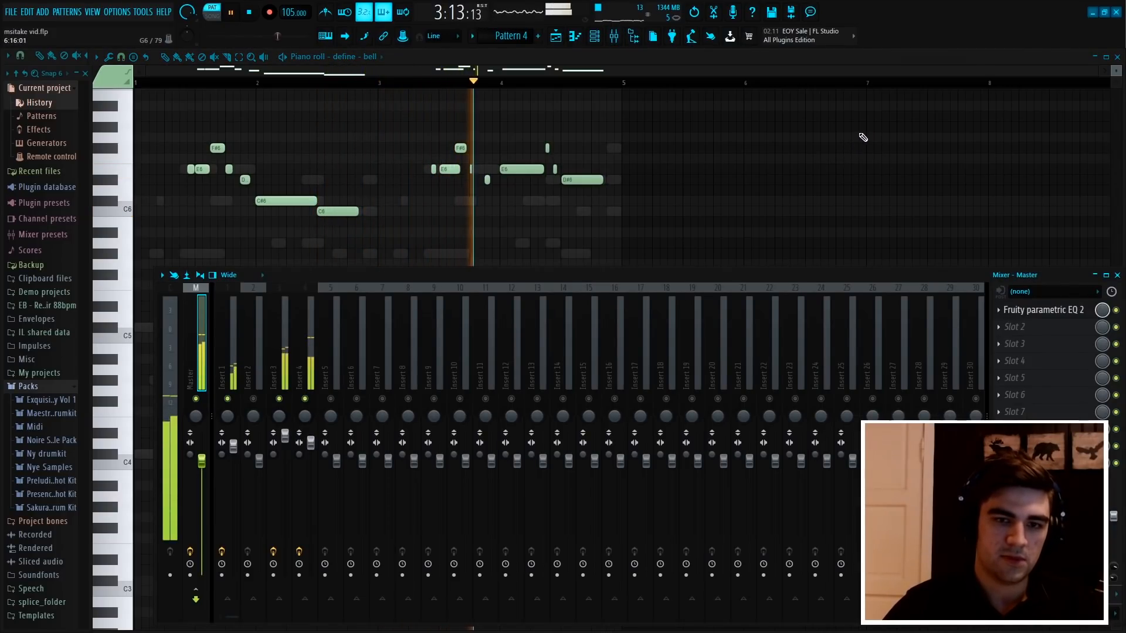
key("space")
left_click(1082, 312)
key("space")
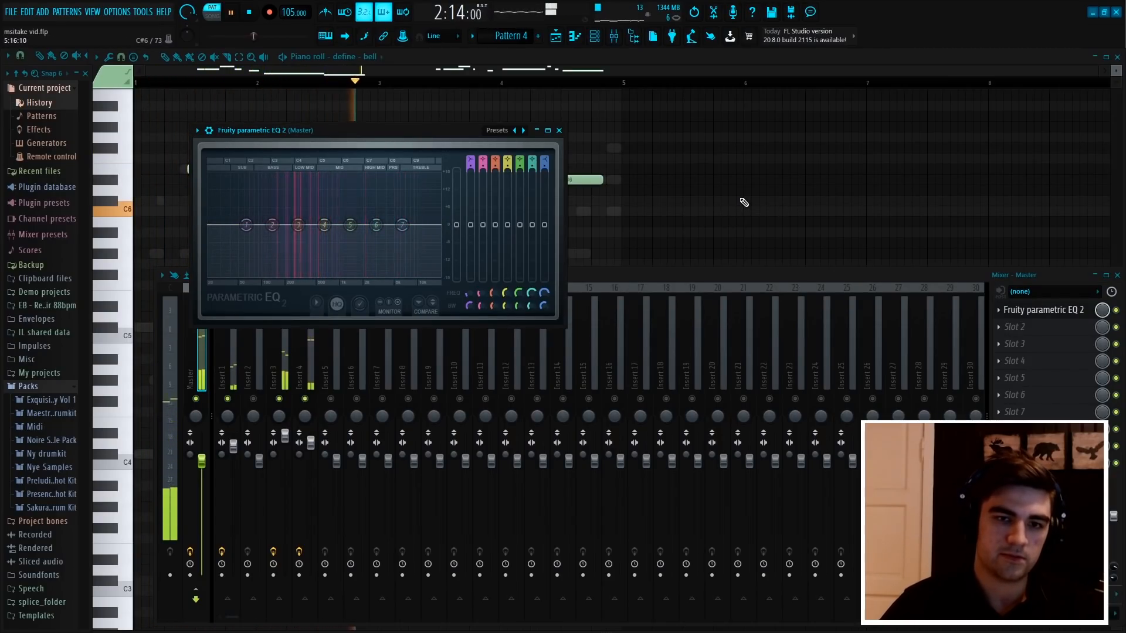
left_click(563, 131)
key("F9")
key("space")
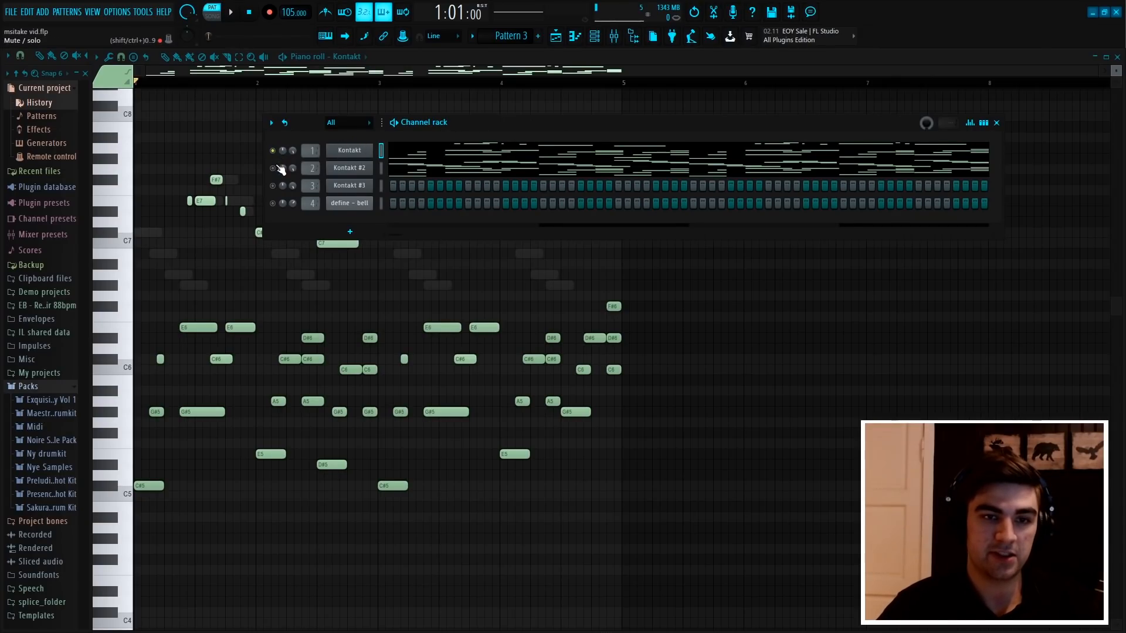
Open Kontakt #2's piano roll in Pattern 3, play the pattern briefly and box-select its upper notes
right_click(370, 167)
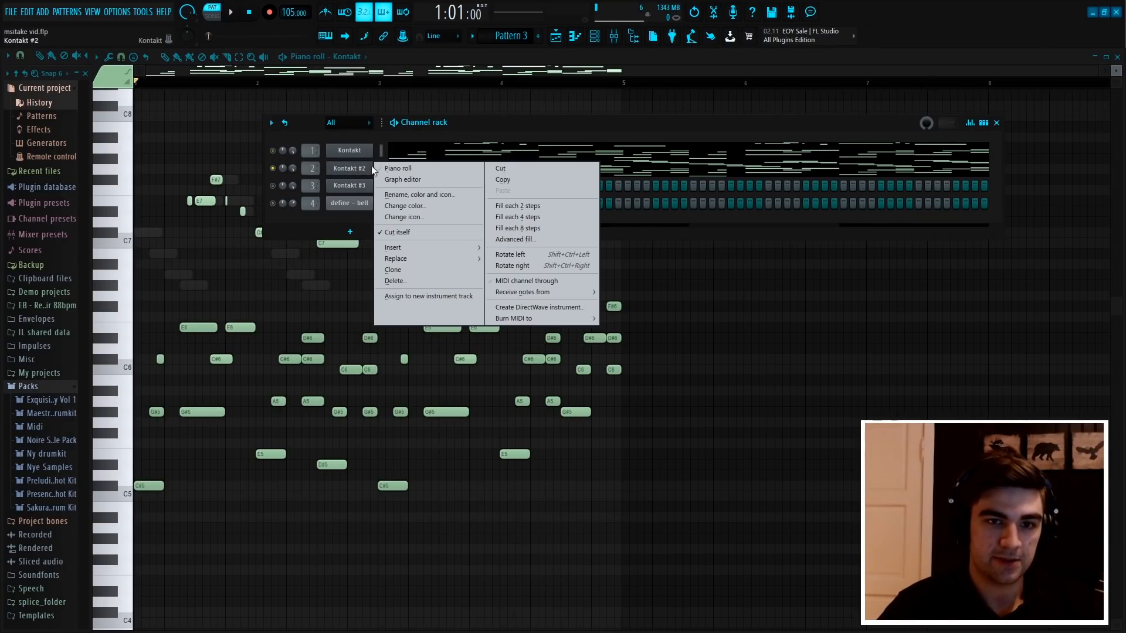
left_click(387, 168)
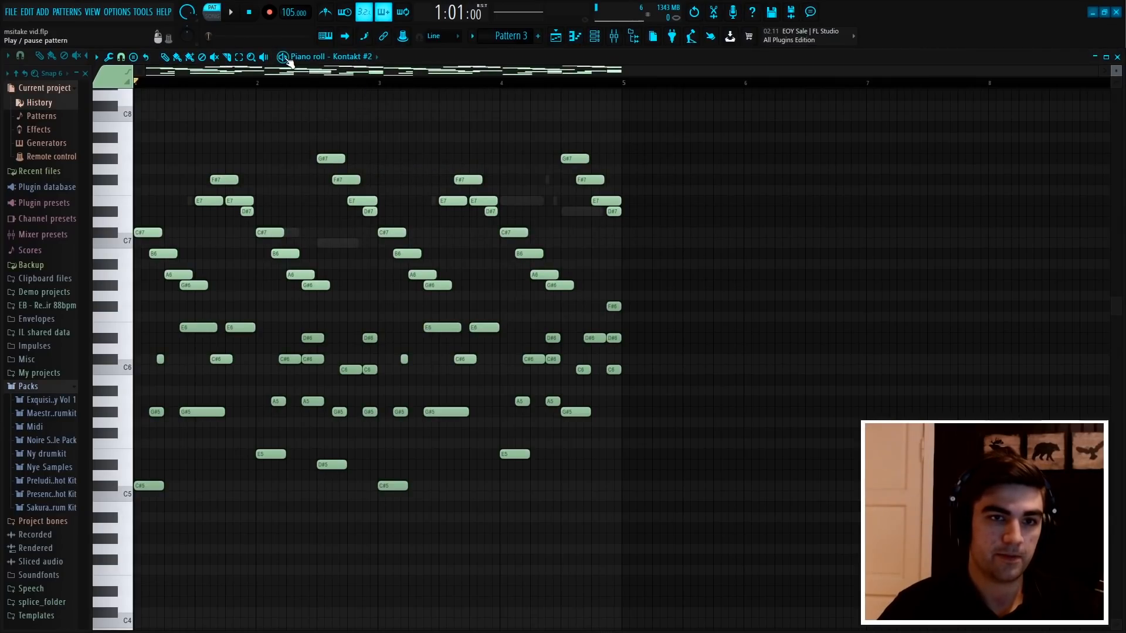
left_click(284, 57)
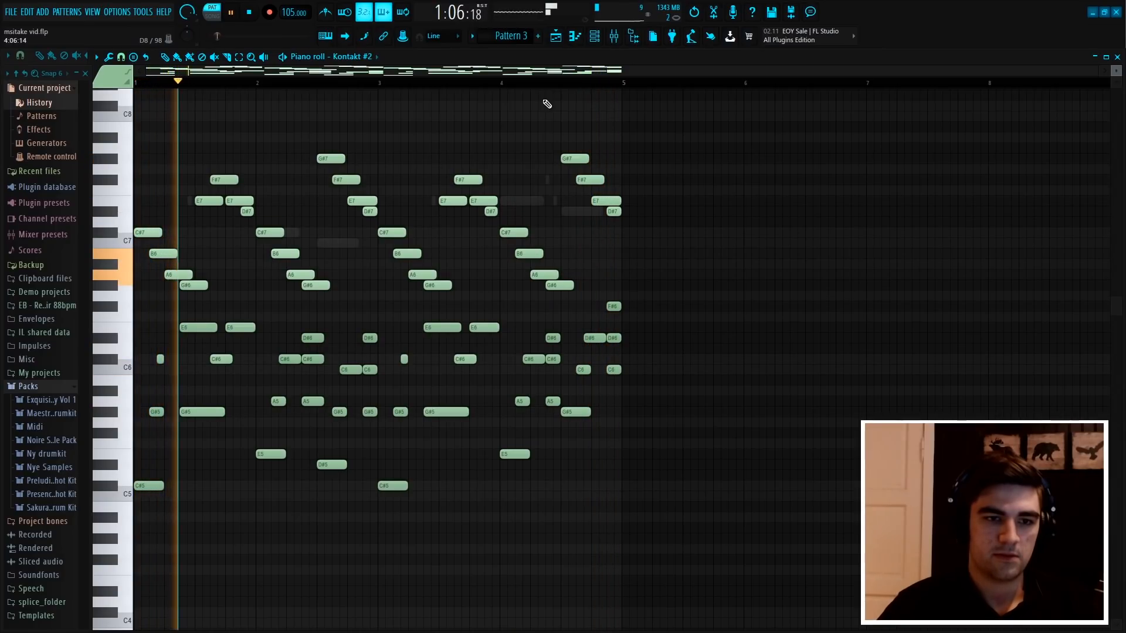
key("space")
left_click_drag(702, 300, 141, 136)
left_click(462, 121, "ctrl")
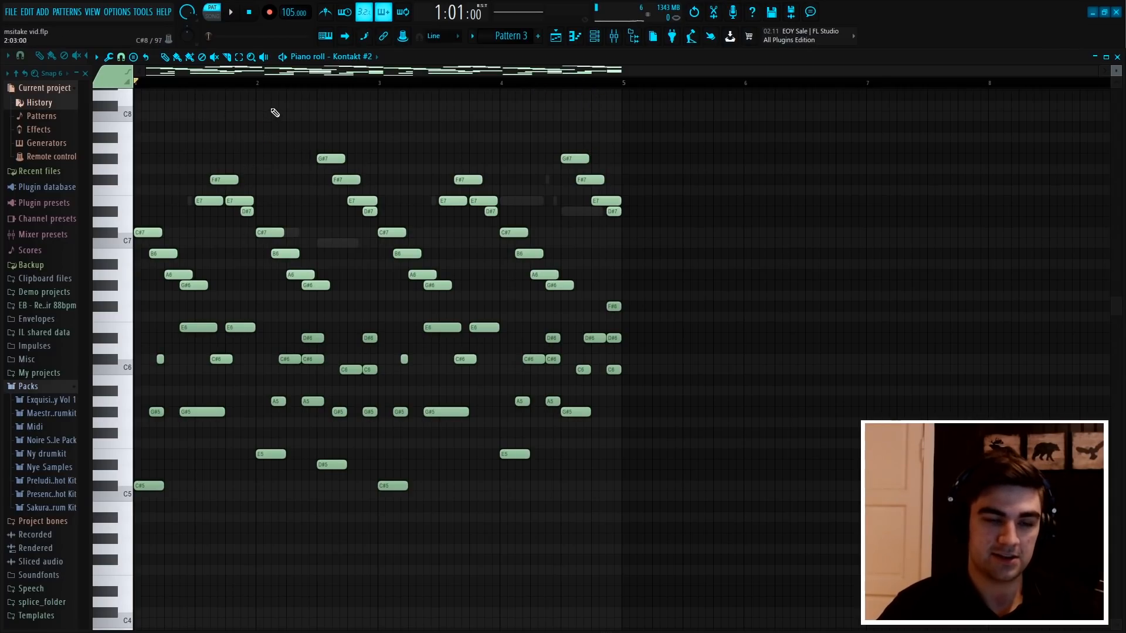
Play Pattern 3 and open the Kontakt channel's piano roll during playback to view the first melody layer
key("space")
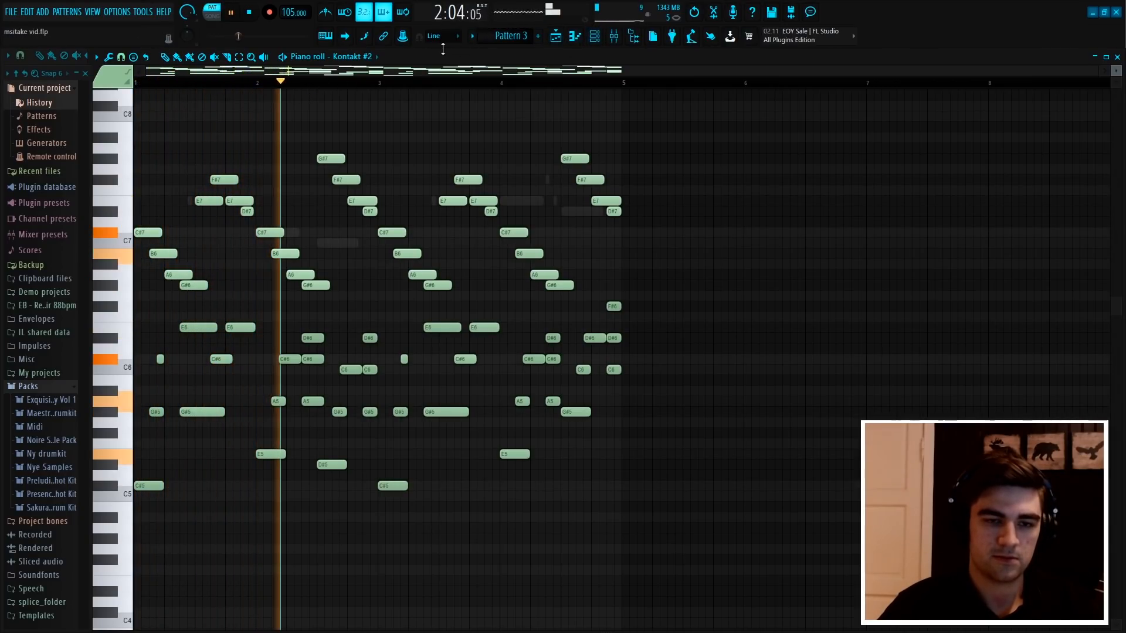
left_click(595, 37)
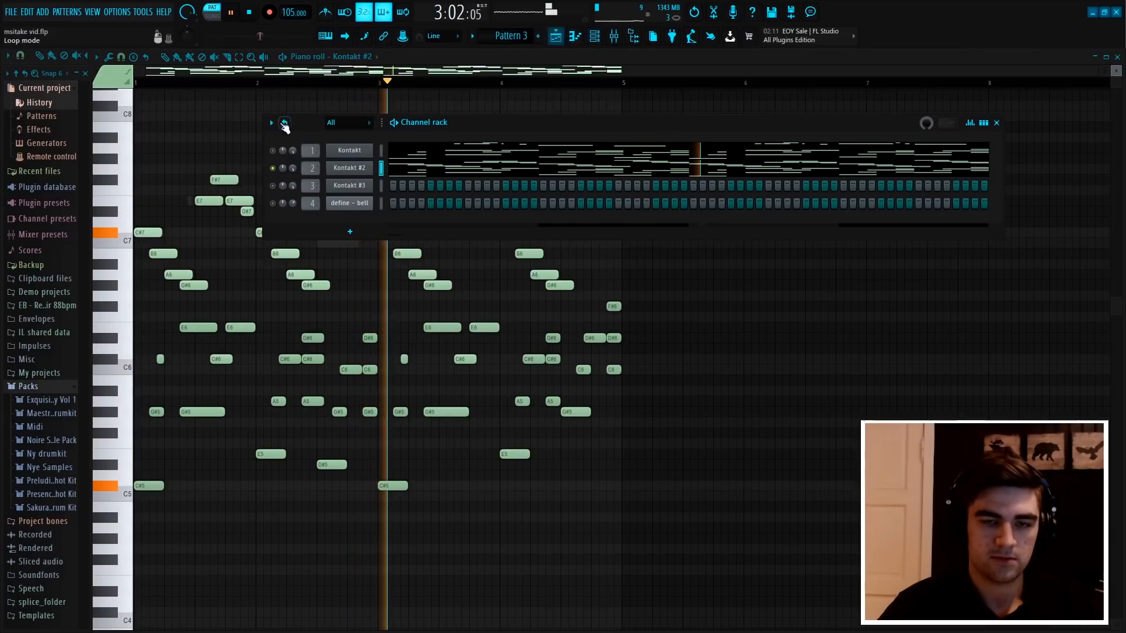
right_click(369, 151)
left_click(388, 150)
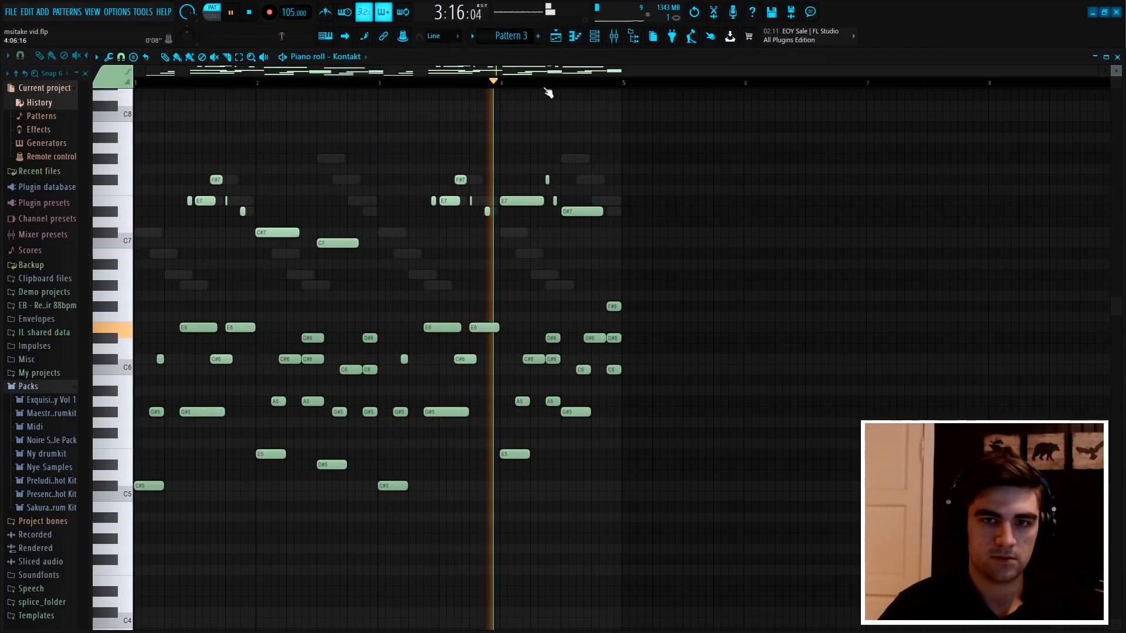
left_click(596, 42)
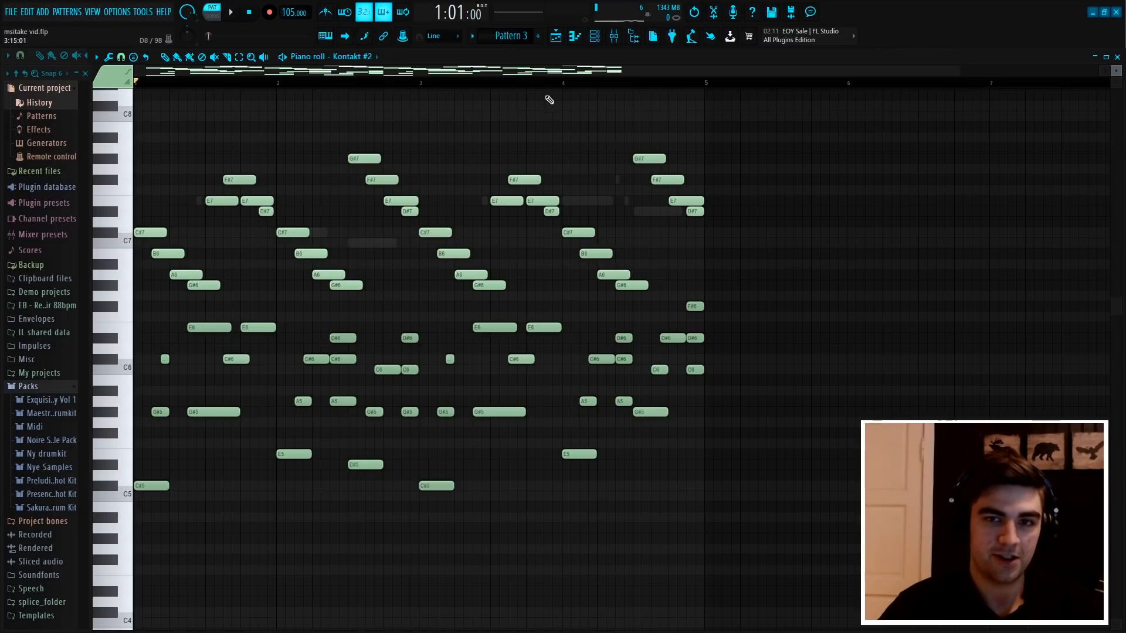
Replay Pattern 3 with Kontakt #2's piano roll shown, stop playback and switch to Pattern 6
scroll(560, 91, "down", 1)
scroll(307, 93, "up", 1)
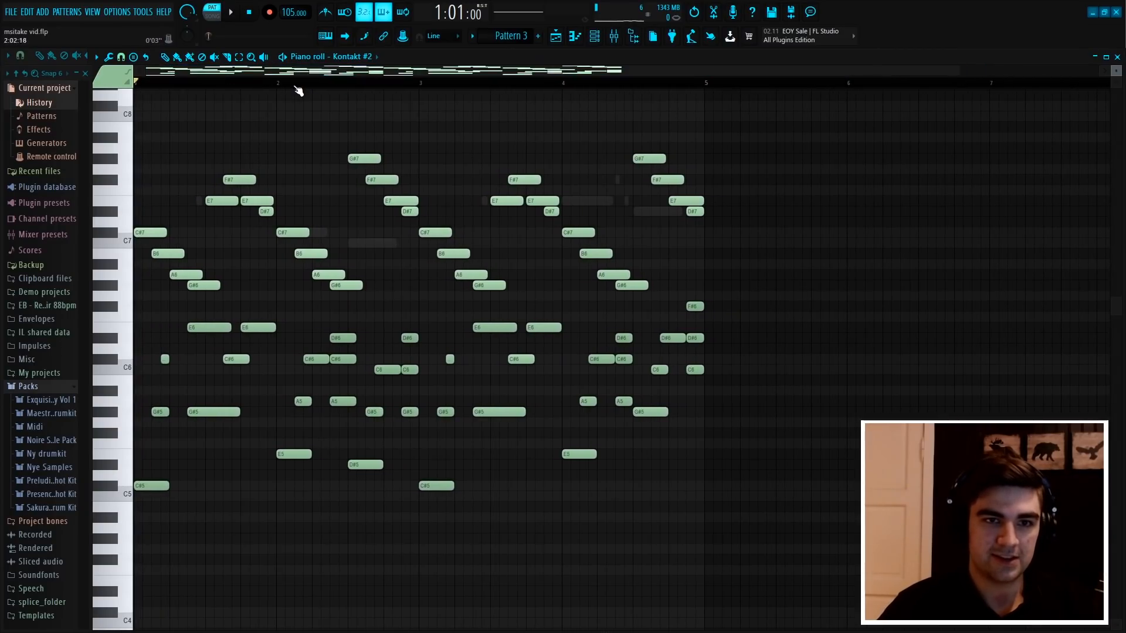
scroll(297, 88, "down", 1)
key("space")
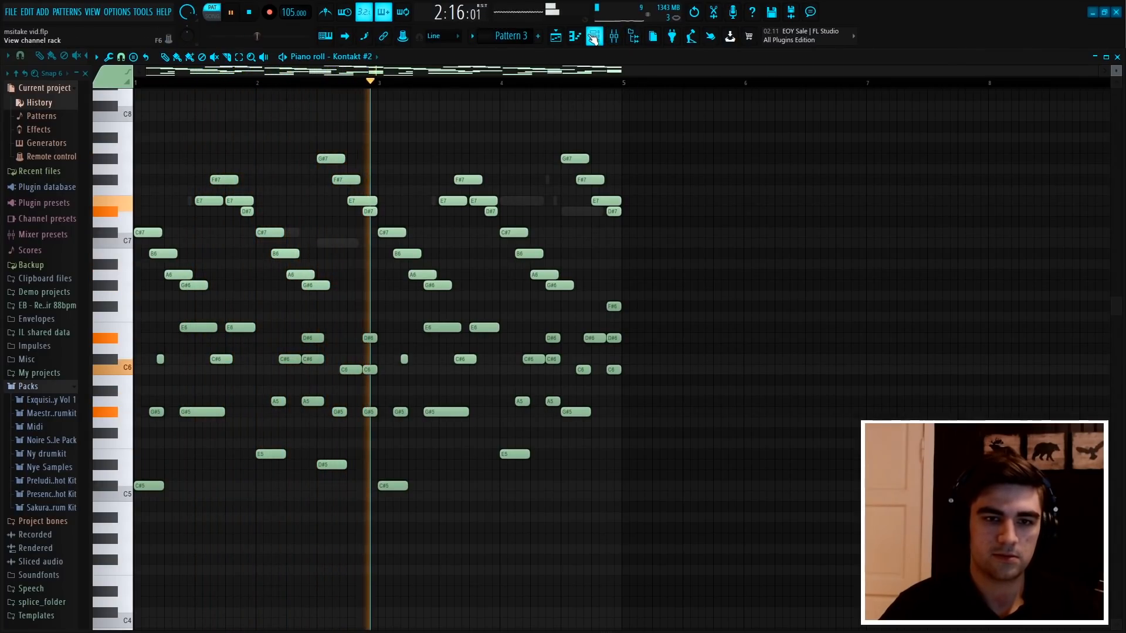
left_click(593, 37)
key("space")
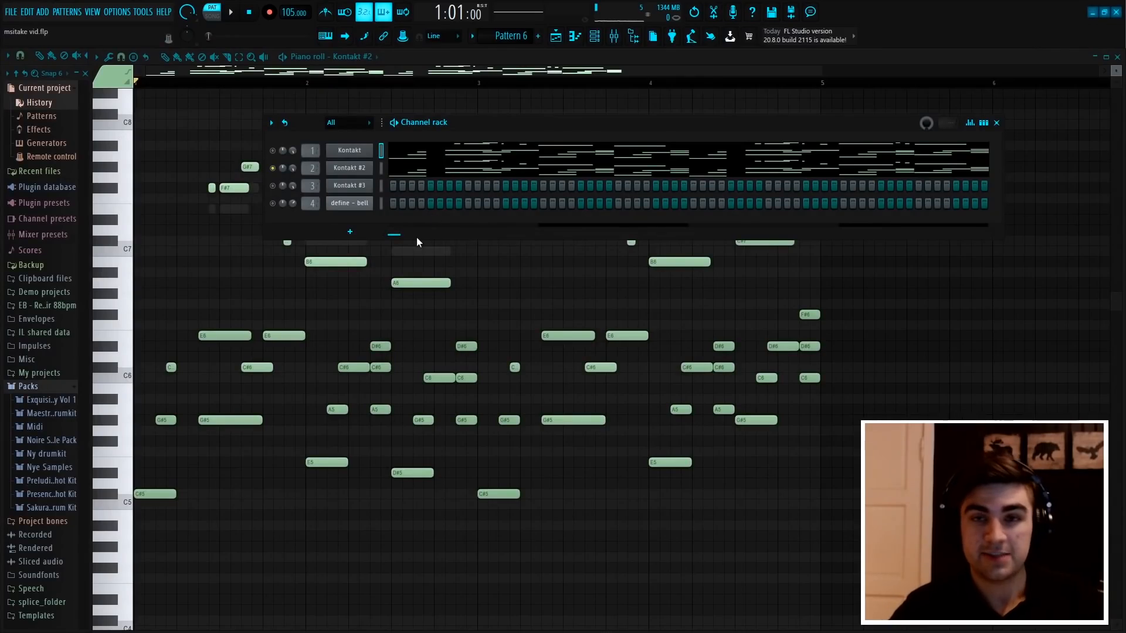
Close the channel rack and box-select the first upper phrase in Kontakt #2's Pattern 6 notes, and deselect it
key("F6")
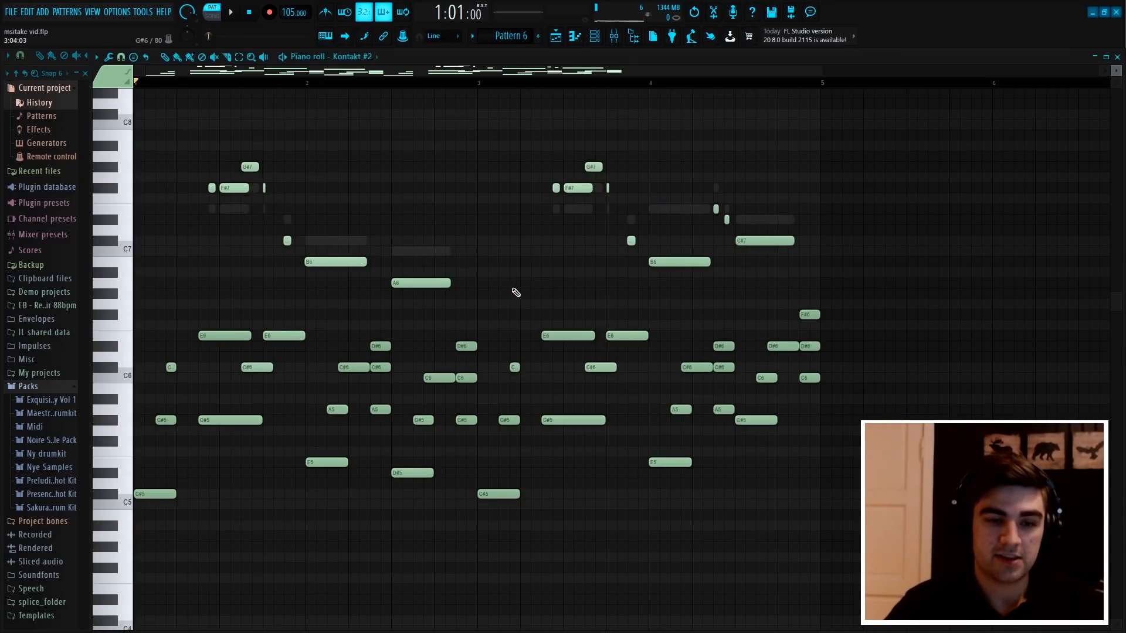
scroll(527, 215, "down", 3)
scroll(508, 84, "down", 3)
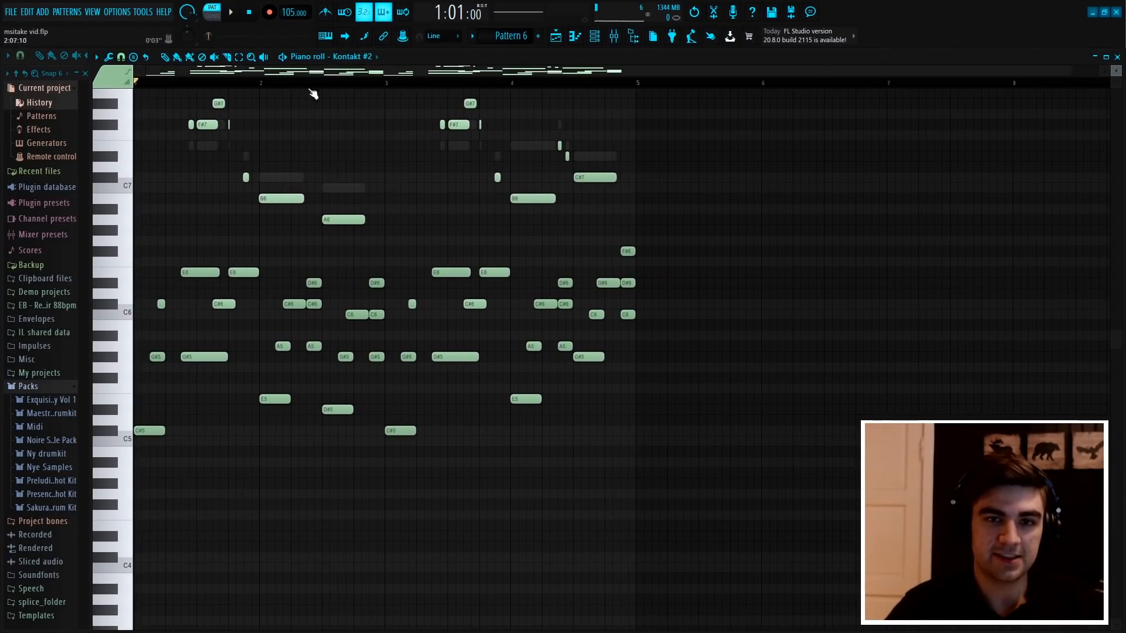
scroll(279, 85, "up", 3)
left_click_drag(288, 72, 88, 86)
scroll(367, 181, "up", 5)
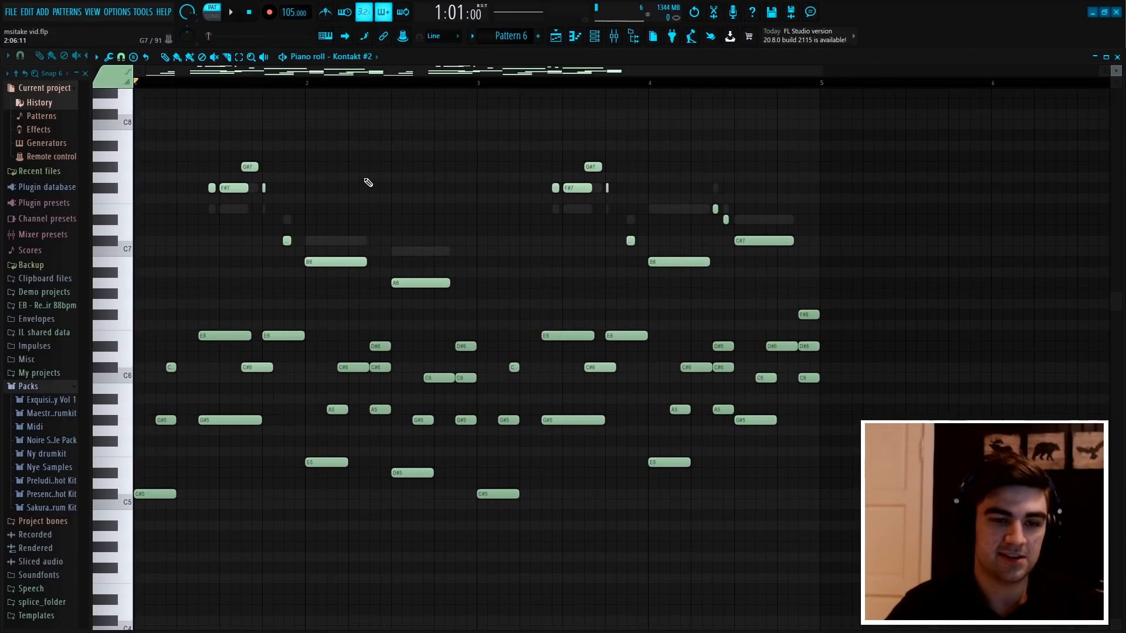
left_click_drag(477, 329, 206, 195)
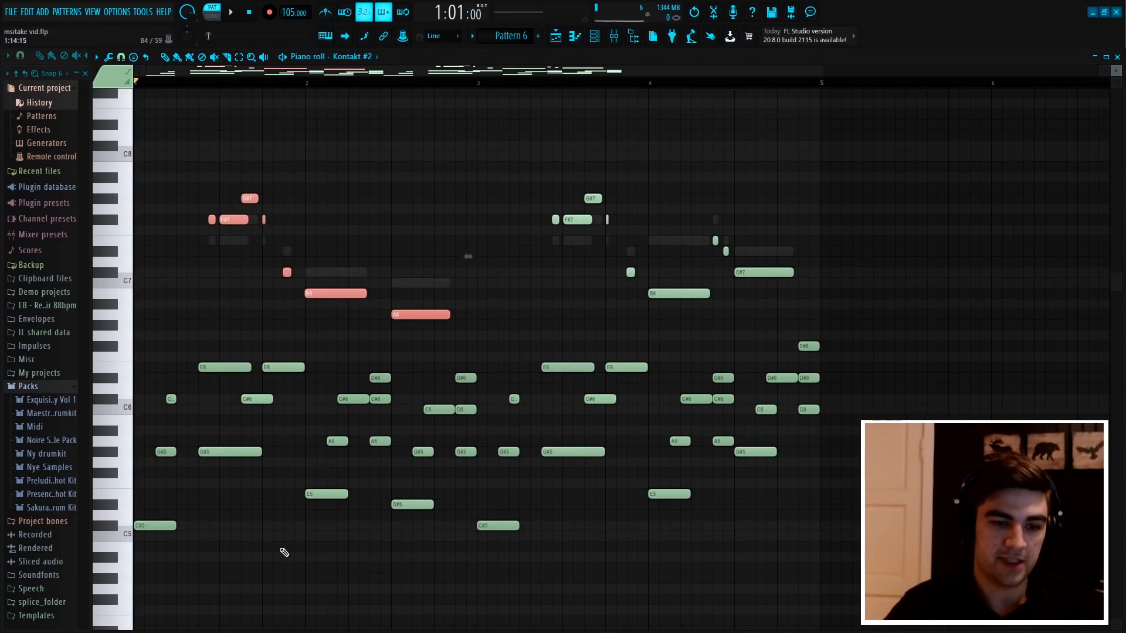
left_click(259, 535, "ctrl")
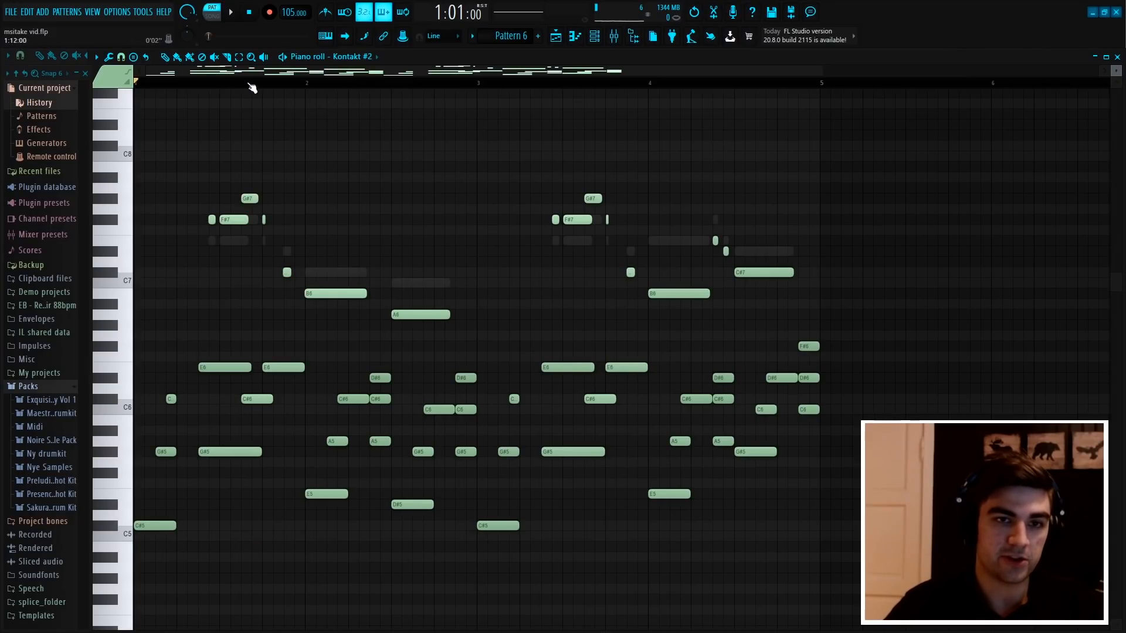
Box-select the upper notes of the first two bars, deselect them and play Pattern 6 through to bar 4
scroll(235, 76, "down", 2)
scroll(253, 205, "down", 1)
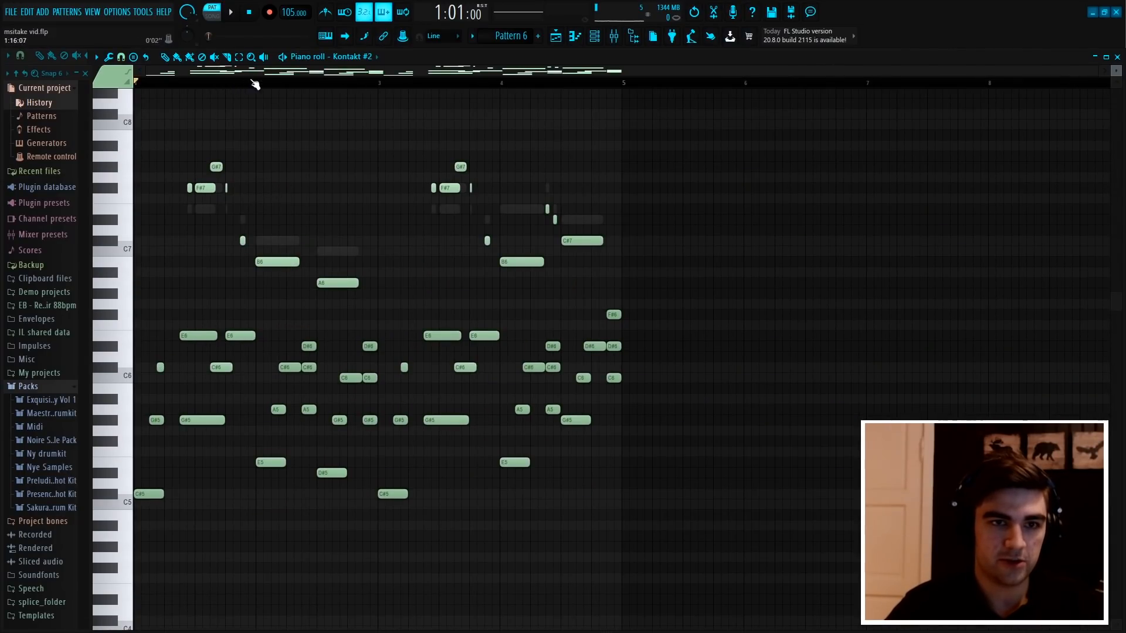
left_click_drag(370, 286, 135, 111)
left_click(342, 137, "ctrl")
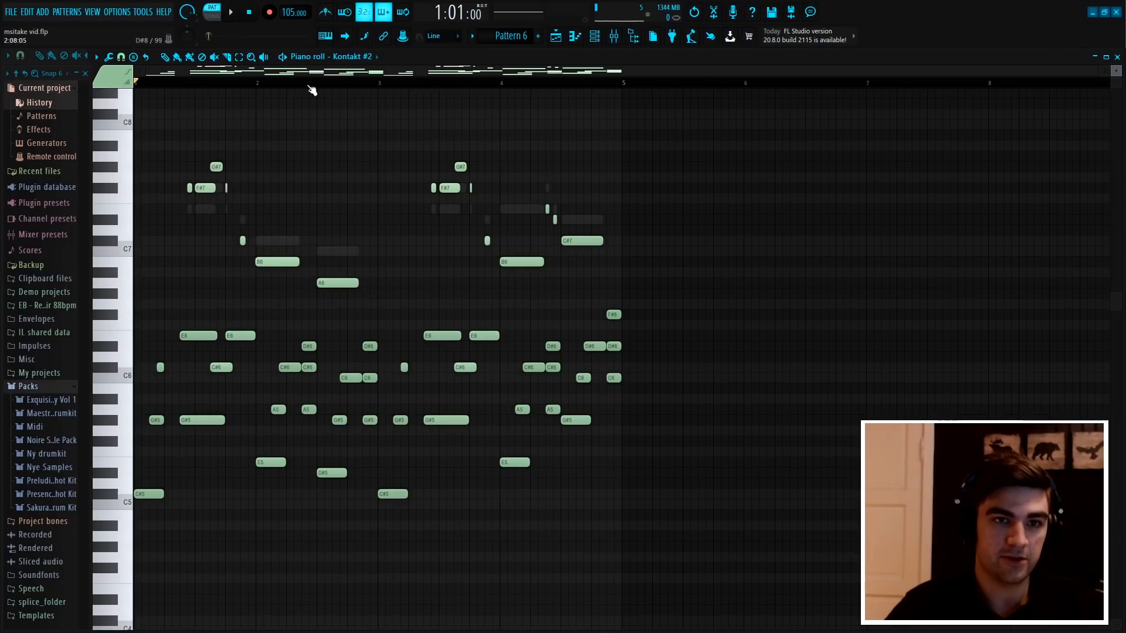
key("space")
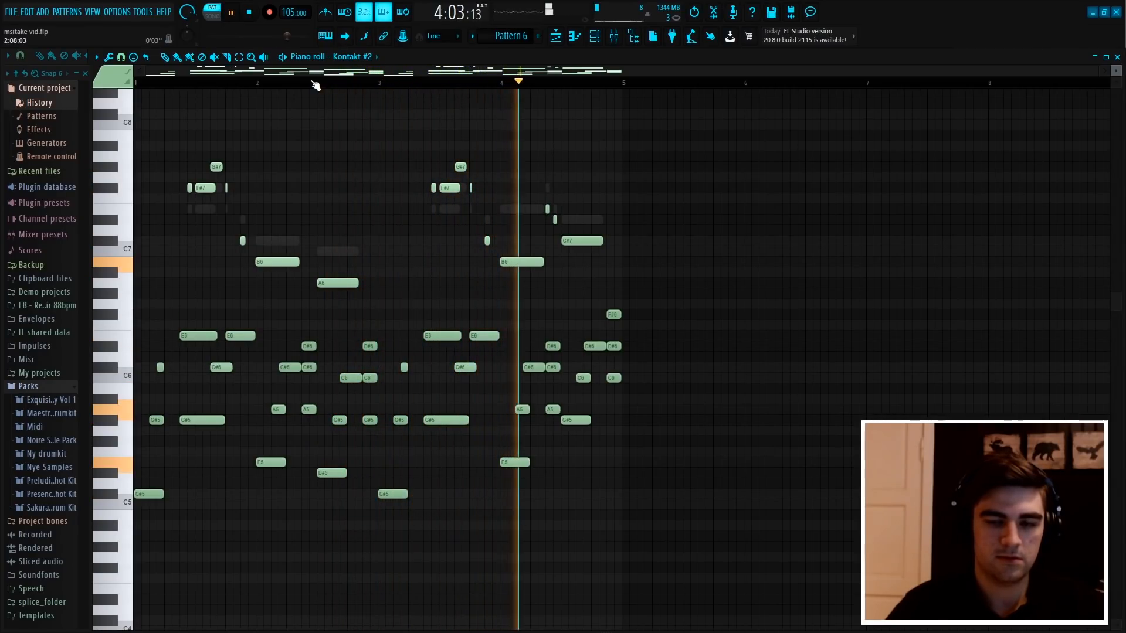
key("space")
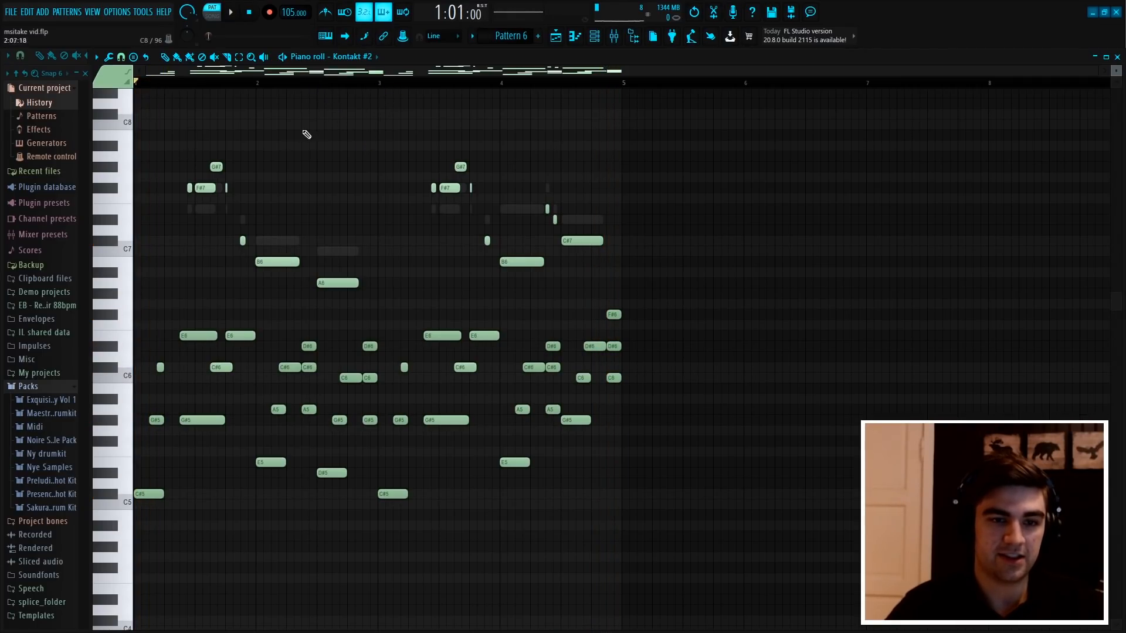
Open the Kontakt channel's piano roll in Pattern 6 from the channel rack, and close the rack
scroll(241, 95, "up", 3)
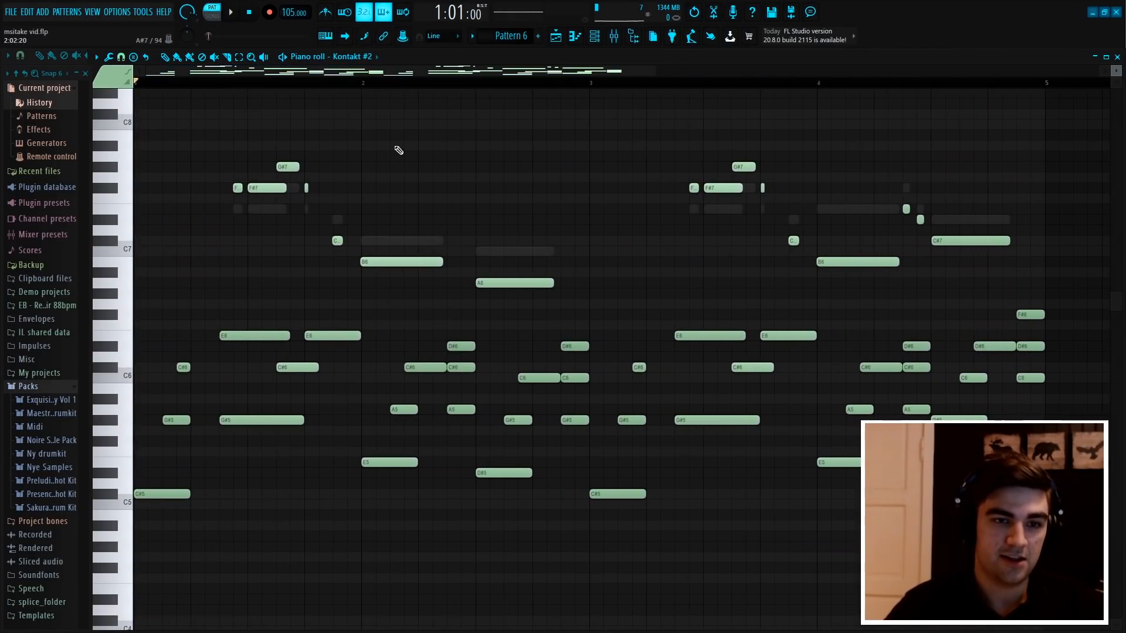
scroll(406, 92, "down", 2)
left_click(594, 37)
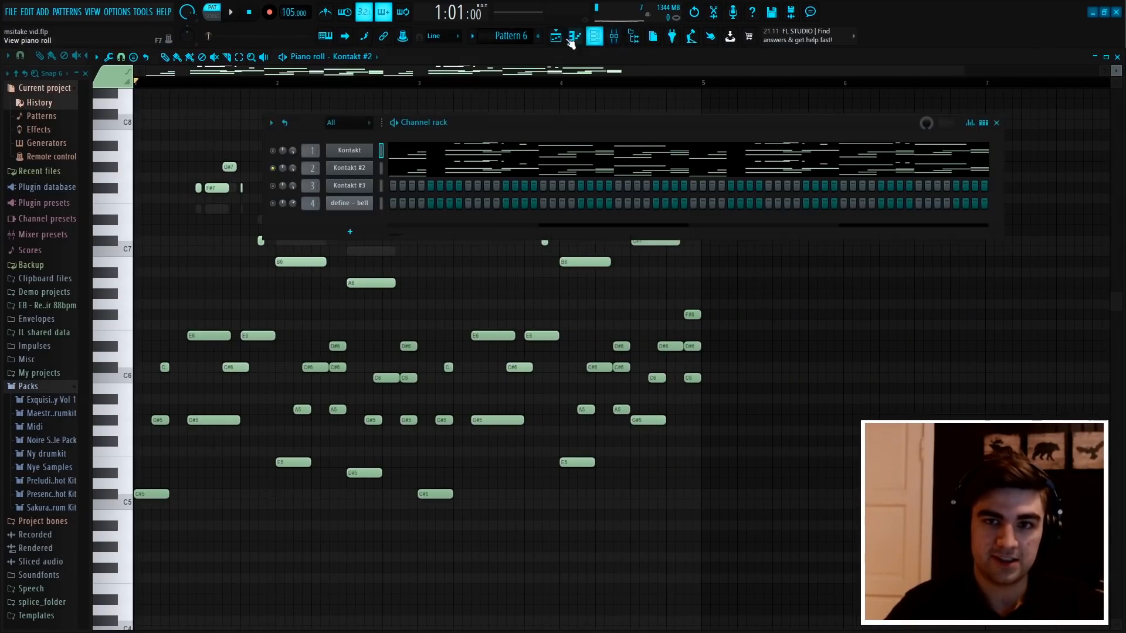
right_click(353, 171)
left_click(401, 169)
right_click(368, 149)
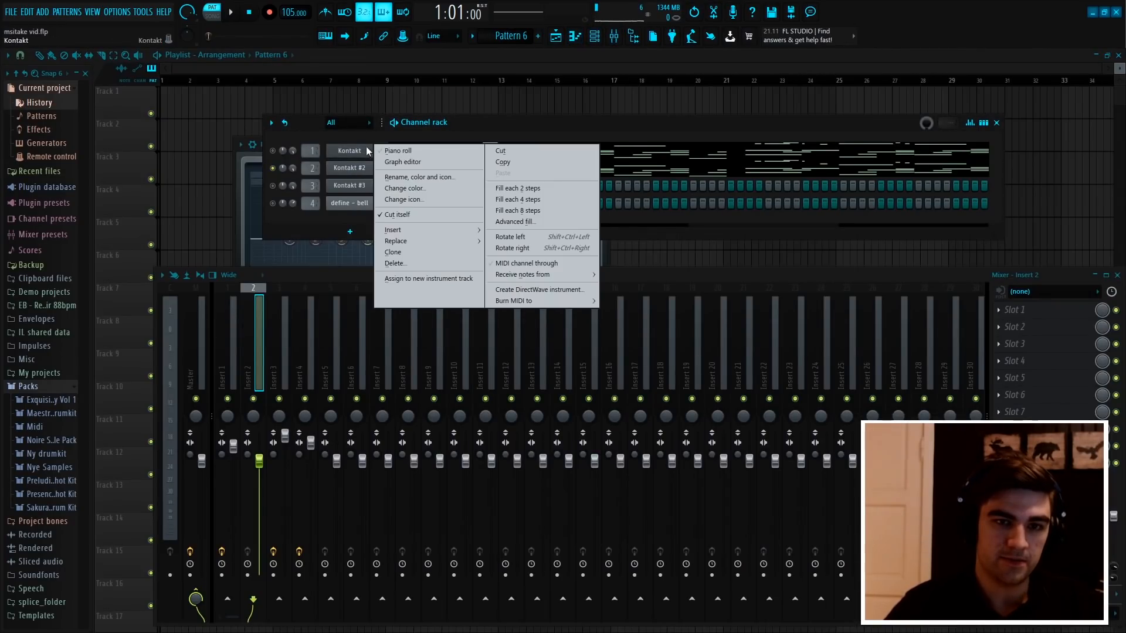
left_click(401, 151)
left_click(594, 37)
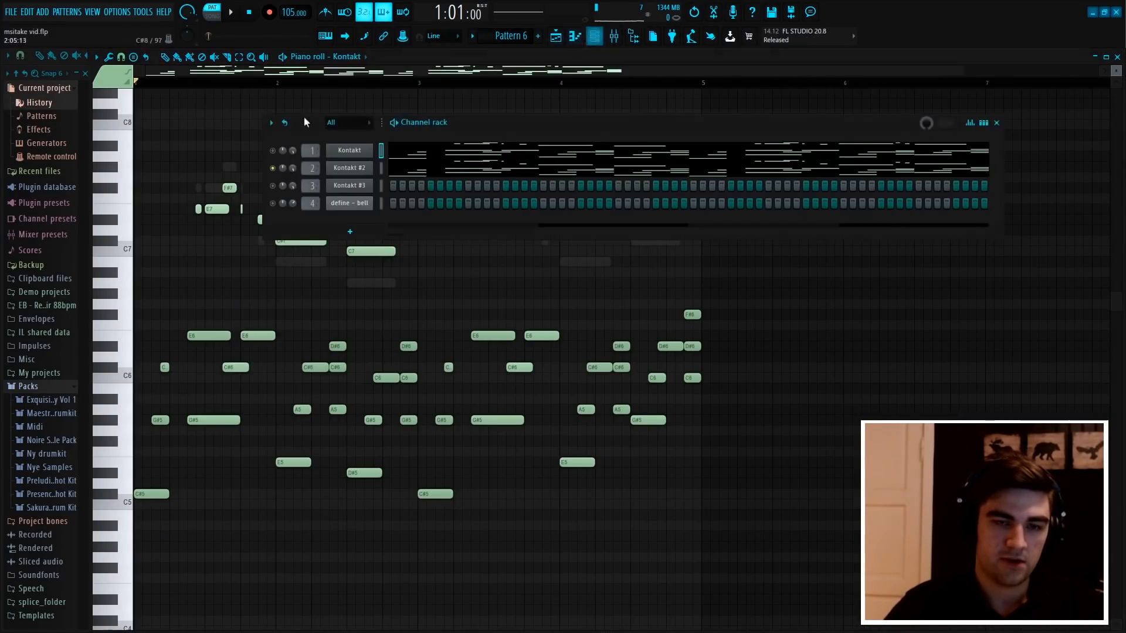
left_click(259, 152)
Box-select the opening chord notes in Kontakt's piano roll, and audition C#5, E5 and G#5 on the piano keys
scroll(216, 234, "down", 2)
left_click_drag(219, 436, 153, 265)
left_click(245, 381)
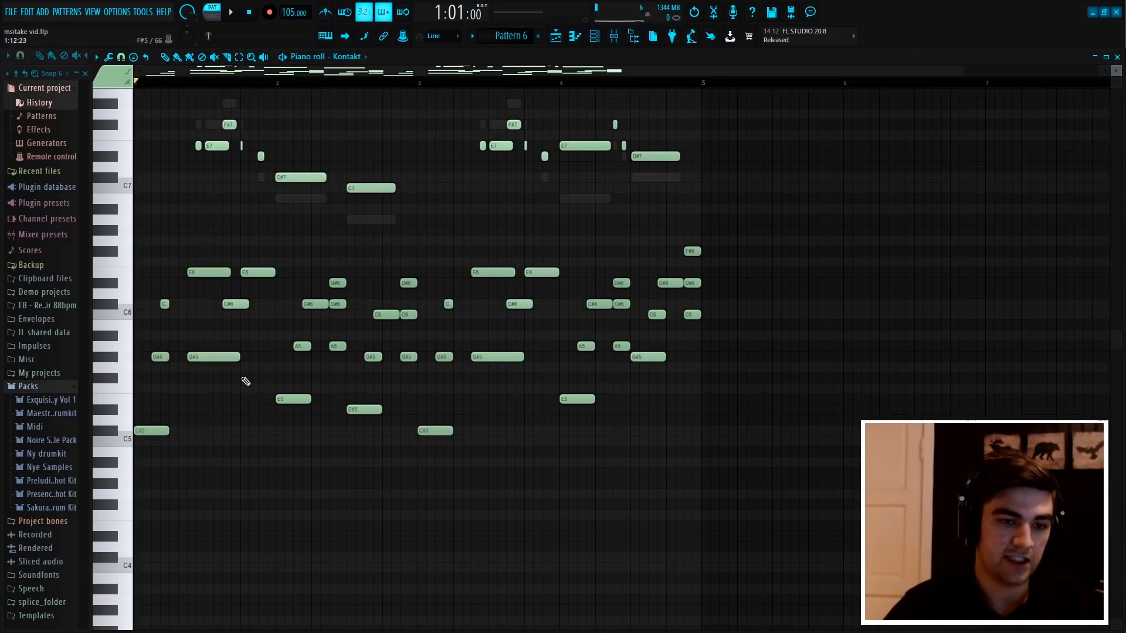
scroll(191, 204, "up", 2)
scroll(208, 89, "up", 3, "ctrl")
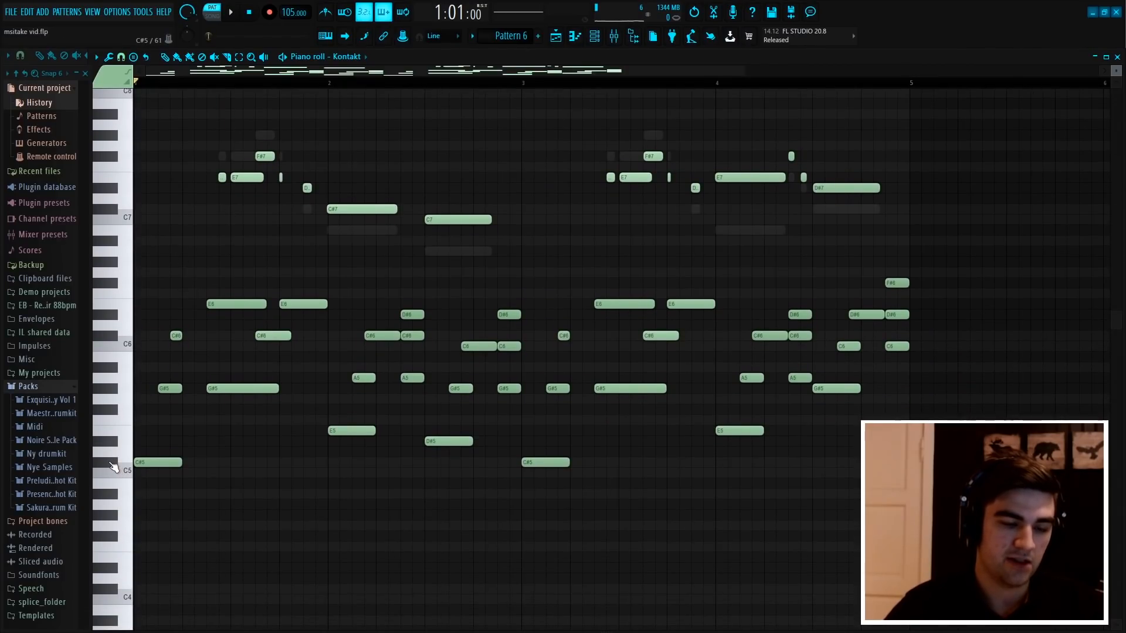
left_click(114, 463)
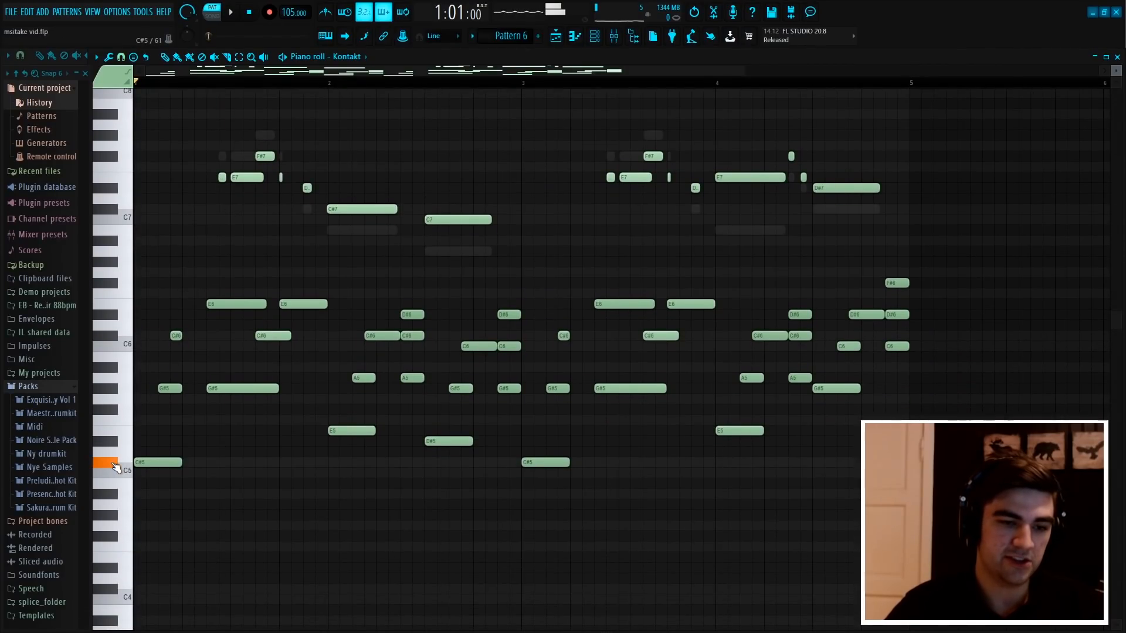
left_click(120, 434)
left_click(112, 389)
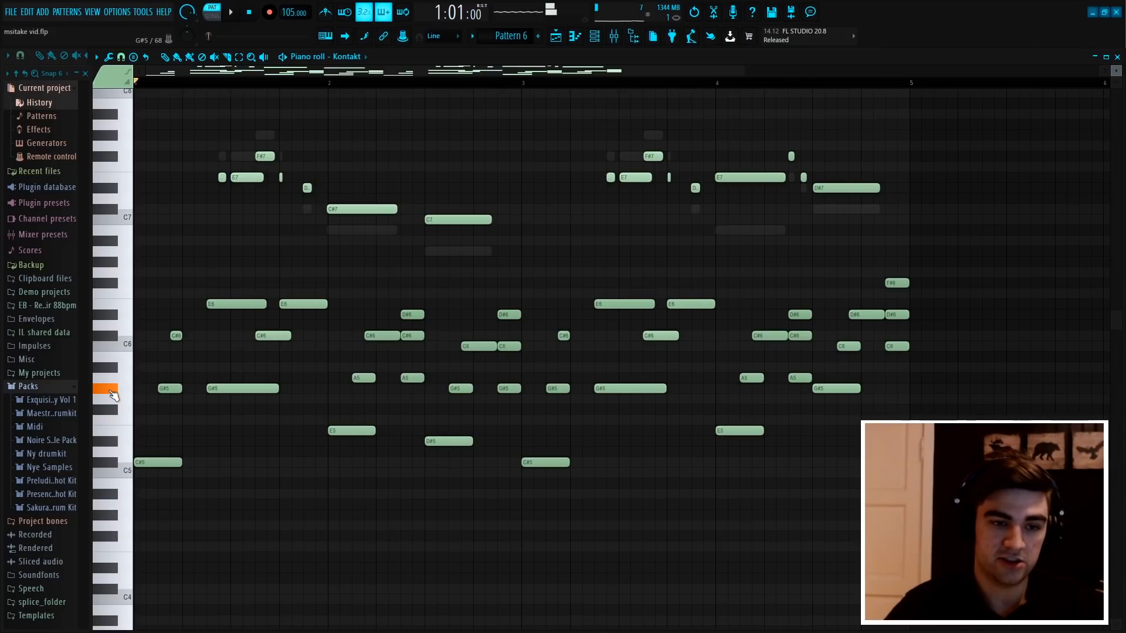
Box-select the F#7, short E7 and D#7 notes ending the first bar's upper melody to point them out
scroll(219, 88, "up", 4, "ctrl")
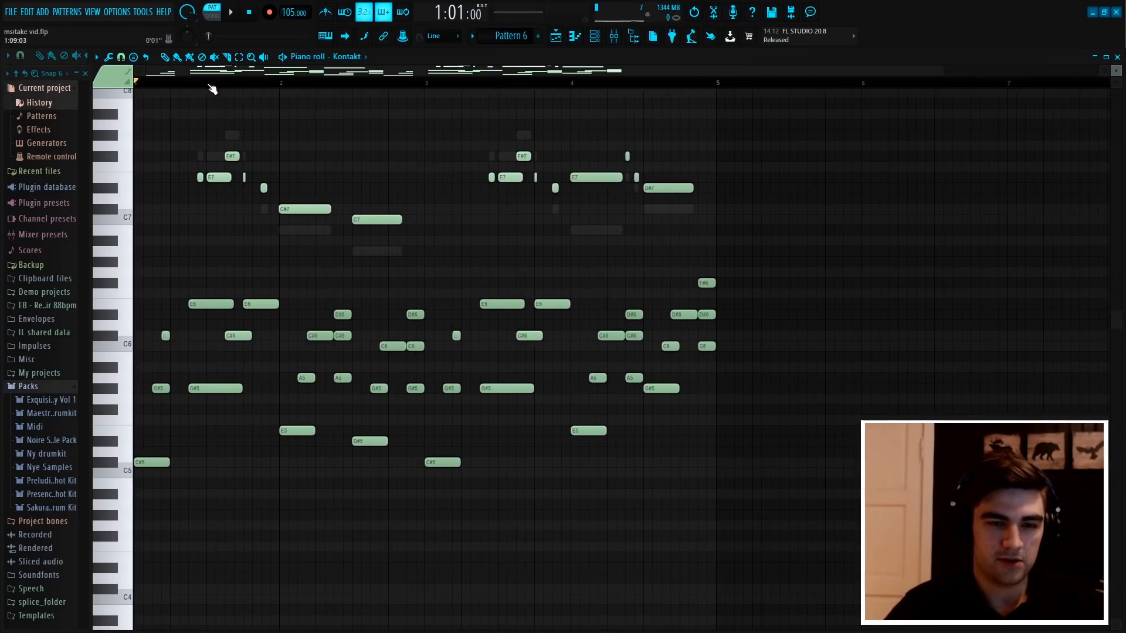
left_click_drag(380, 203, 309, 151)
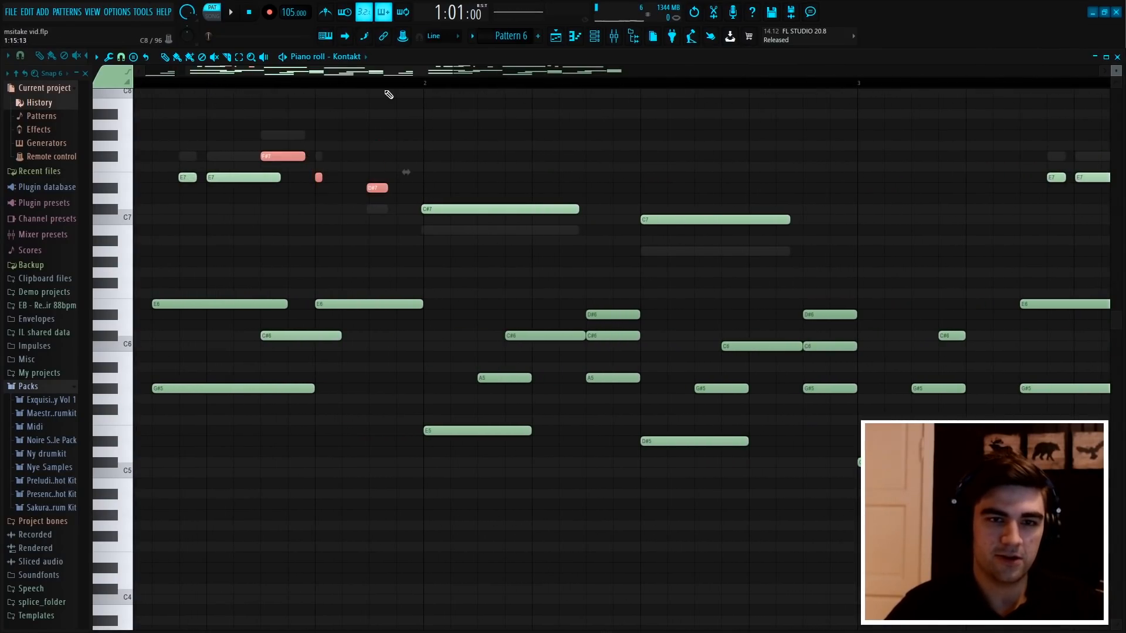
scroll(391, 93, "down", 6, "ctrl")
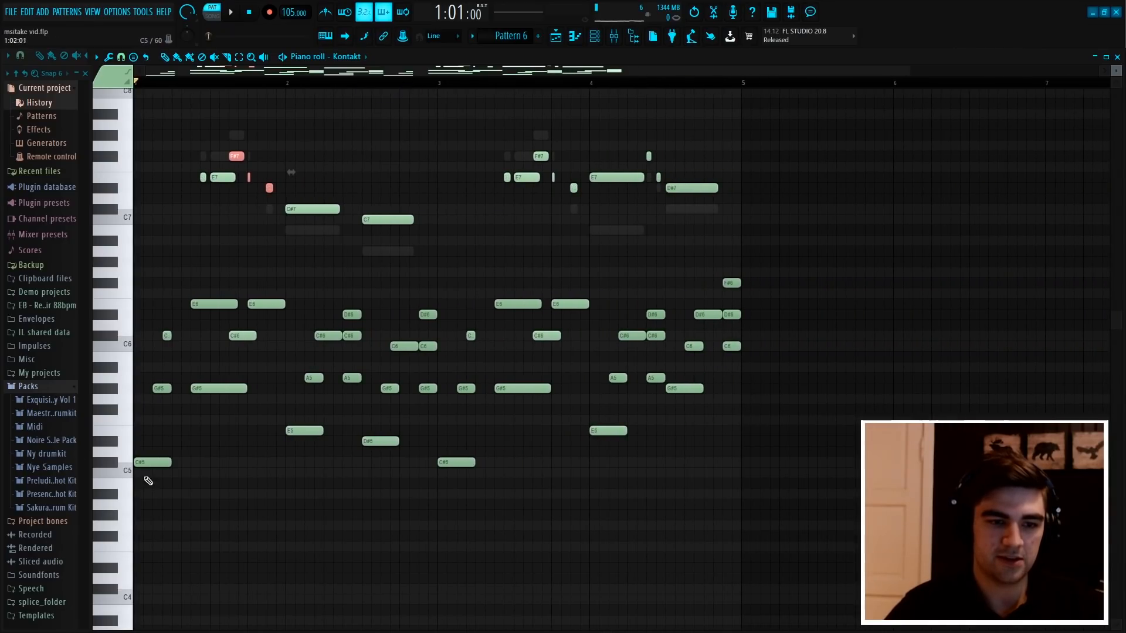
scroll(224, 92, "up", 3, "ctrl")
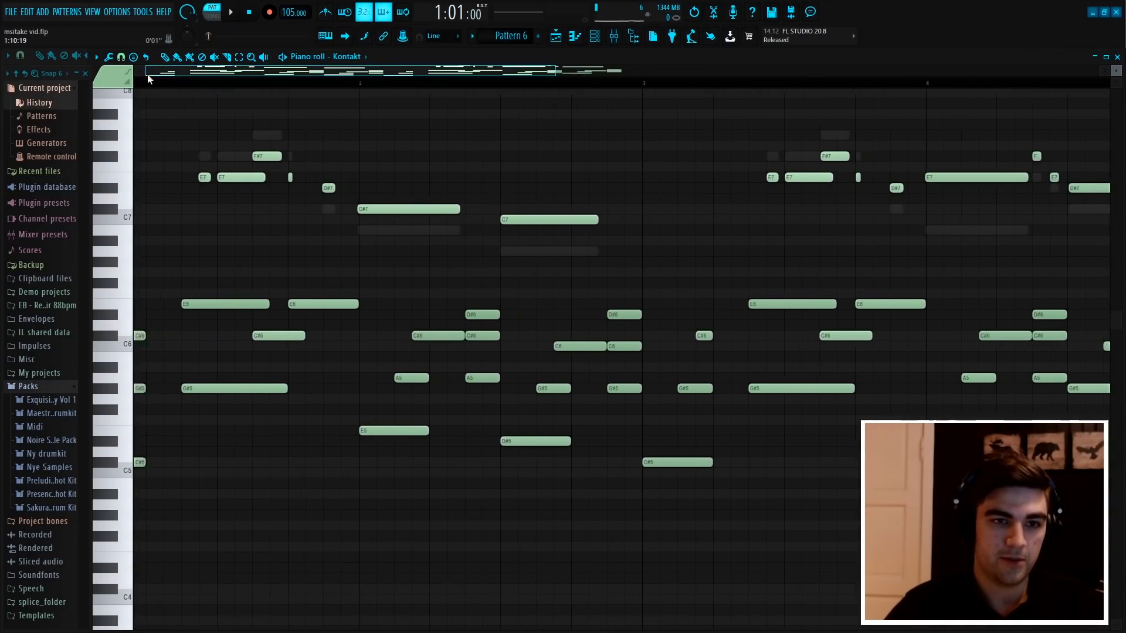
Box-select the first two E7 notes of the first bar's upper melody to point them out
left_click_drag(235, 198, 208, 182)
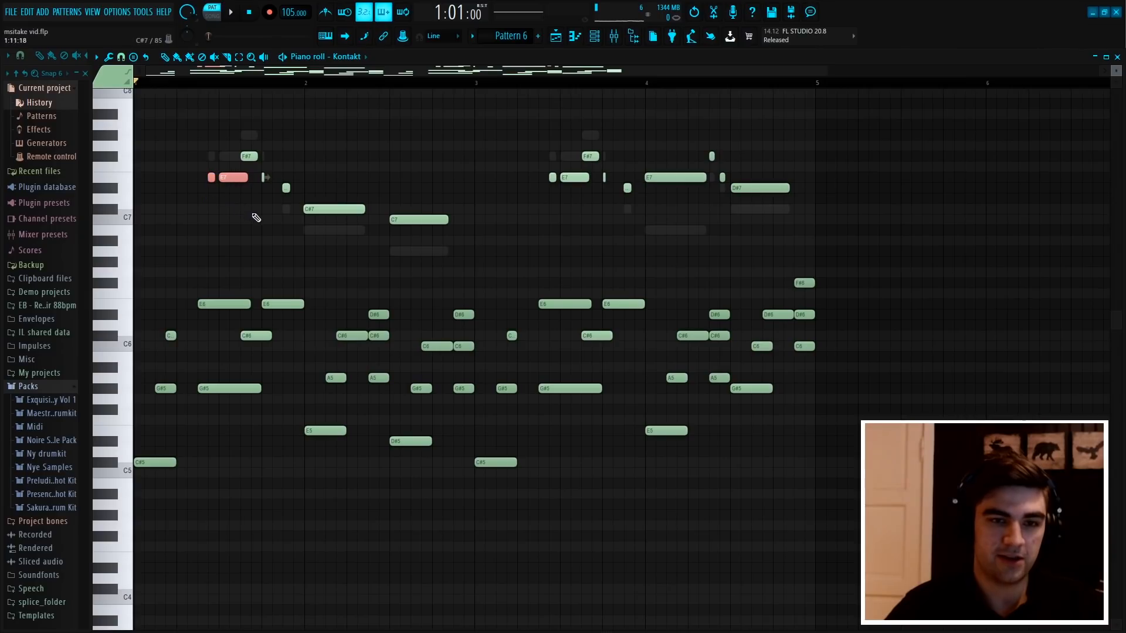
left_click(259, 224, "ctrl")
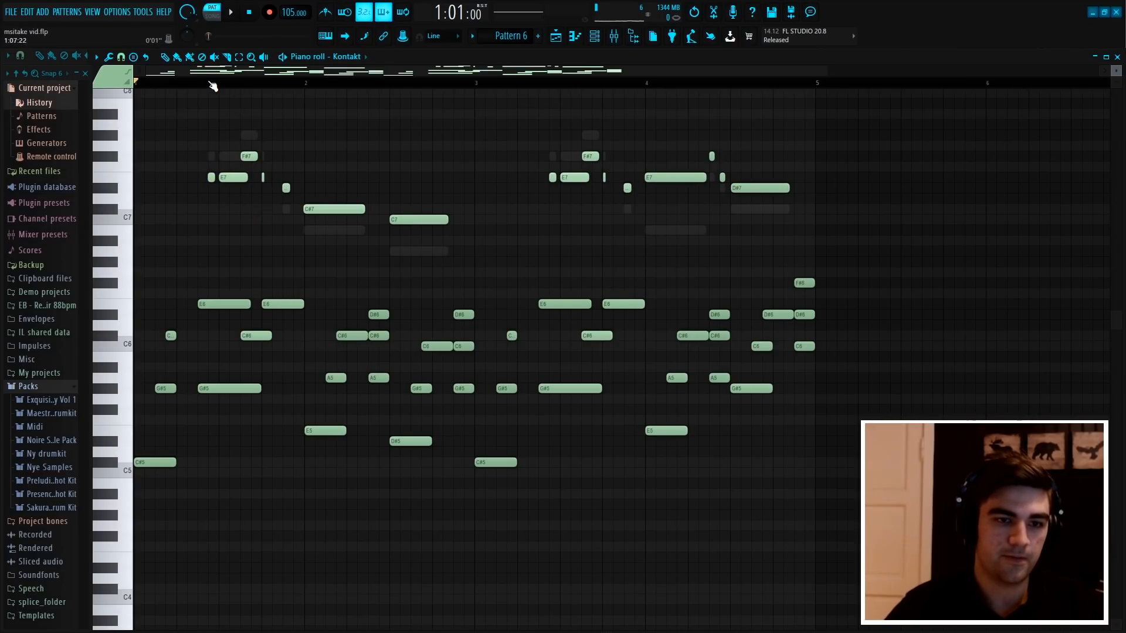
scroll(213, 86, "up", 5, "ctrl")
left_click_drag(372, 213, 301, 177)
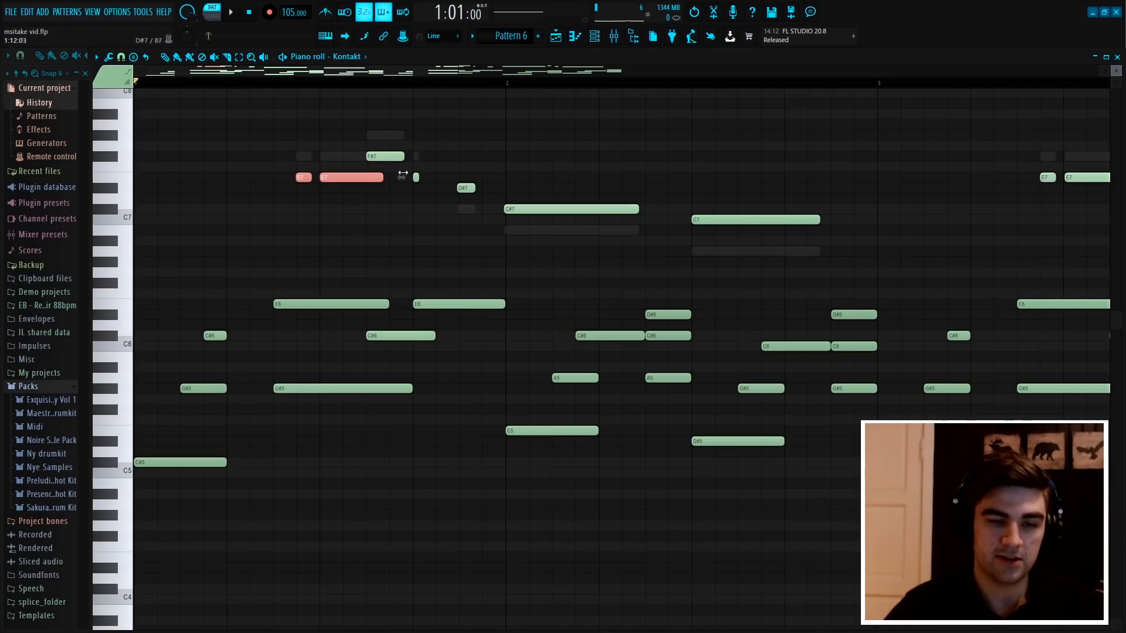
Play the first bar of the pattern to hear the upper melody over the chords, and stop playback
key("space")
scroll(408, 88, "up", 5)
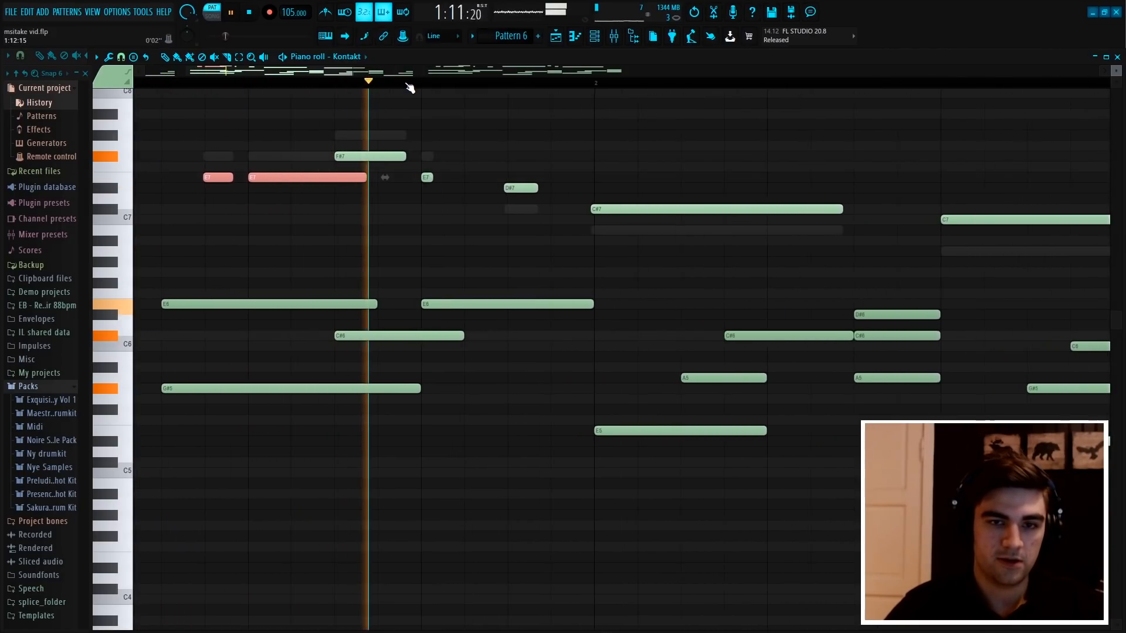
scroll(410, 88, "down", 1)
key("space")
Box-select the F#7, short E7 and D#7 notes closing the first bar's upper melody to examine their movement
left_click_drag(428, 173, 395, 141)
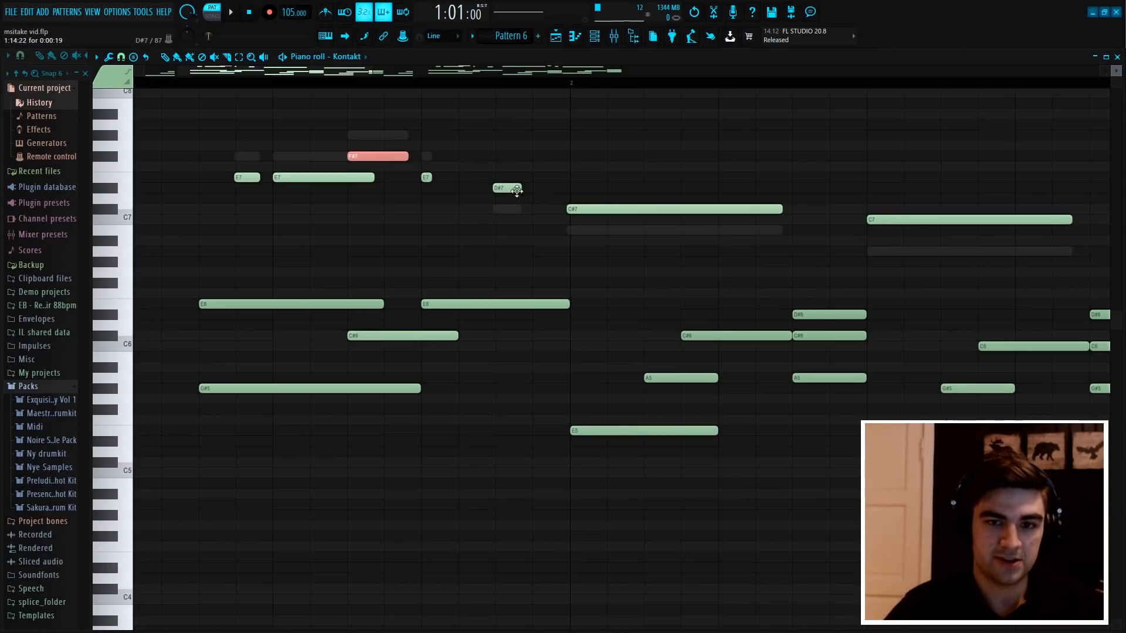
left_click_drag(522, 203, 422, 172)
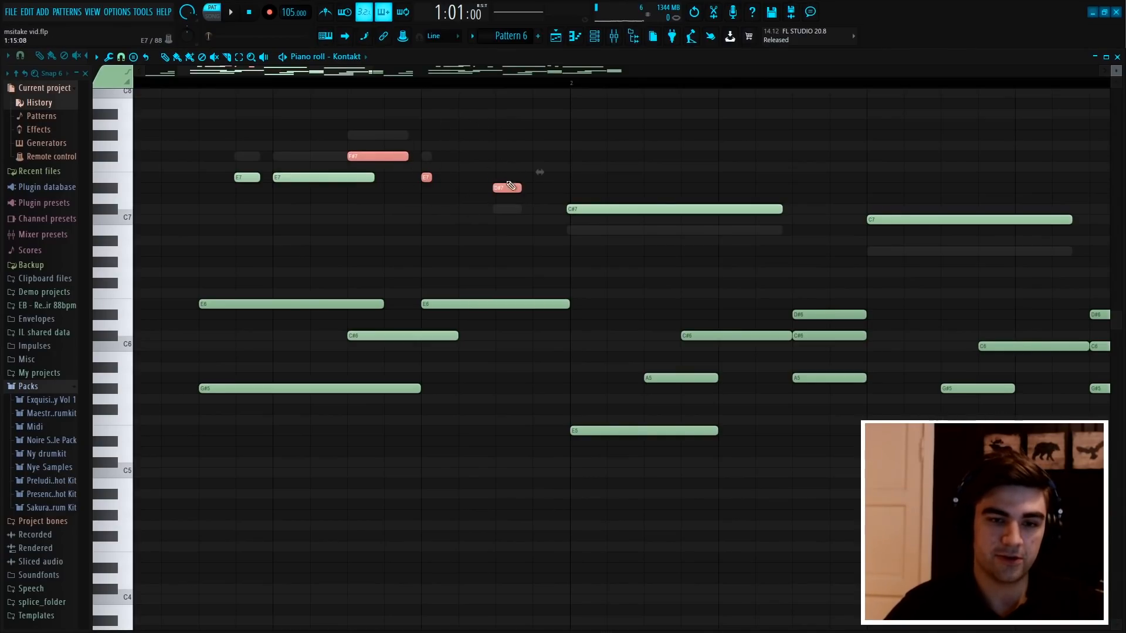
scroll(583, 88, "down", 4)
Box-select the C#7 melody note at the start of bar 2, and select the E5, A5 and C#6 chord notes beneath it
scroll(583, 88, "up", 2)
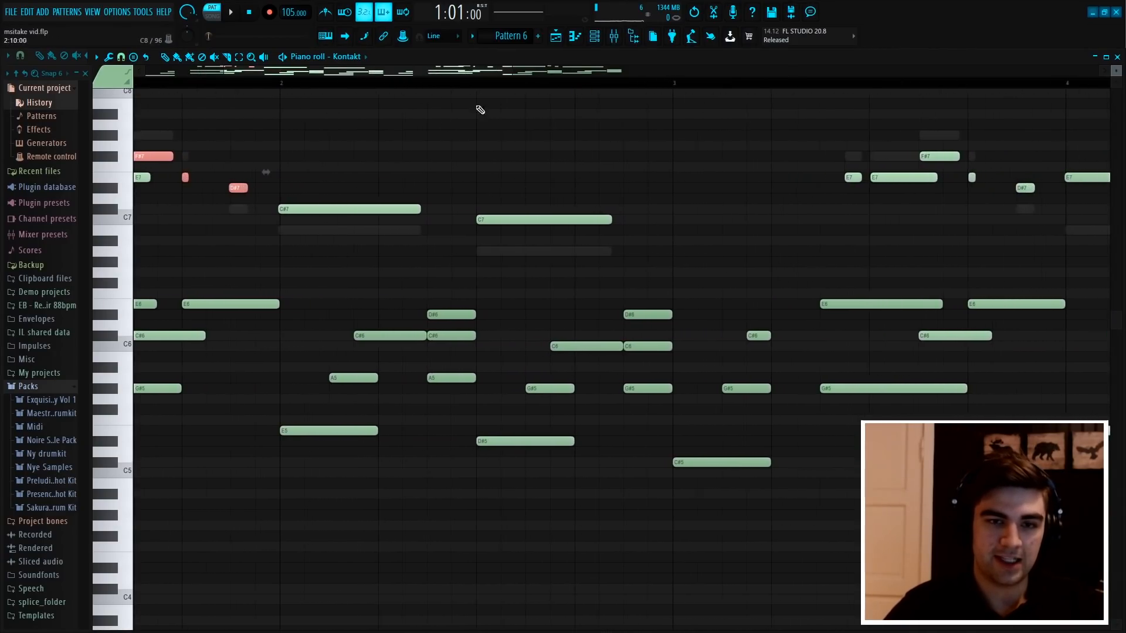
left_click_drag(432, 240, 313, 186)
scroll(321, 88, "up", 2)
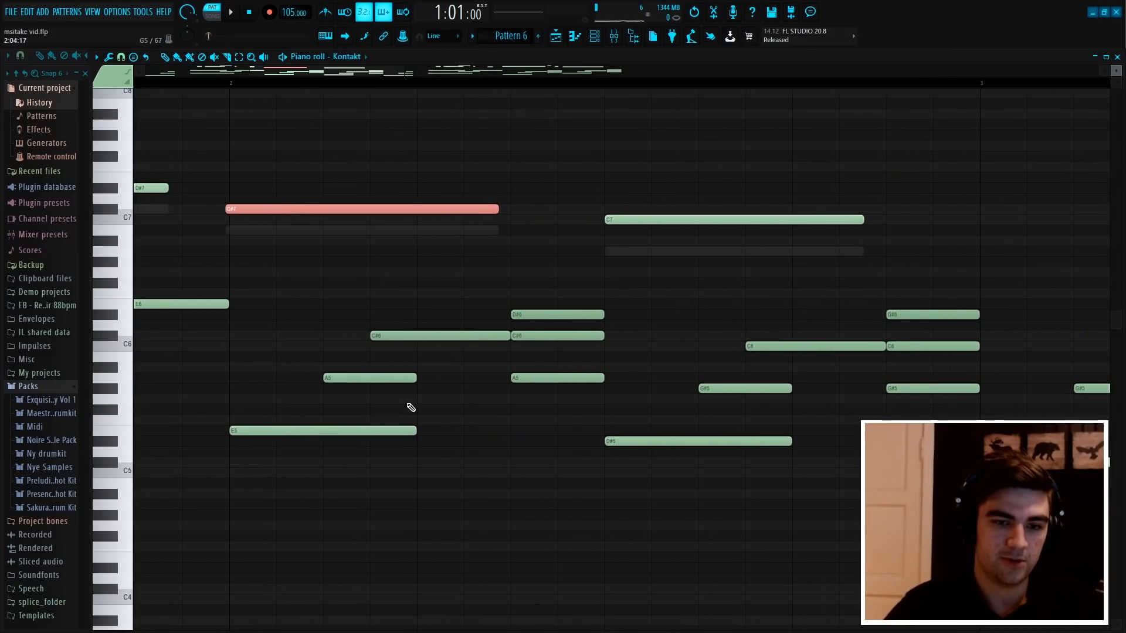
left_click_drag(462, 477, 317, 312)
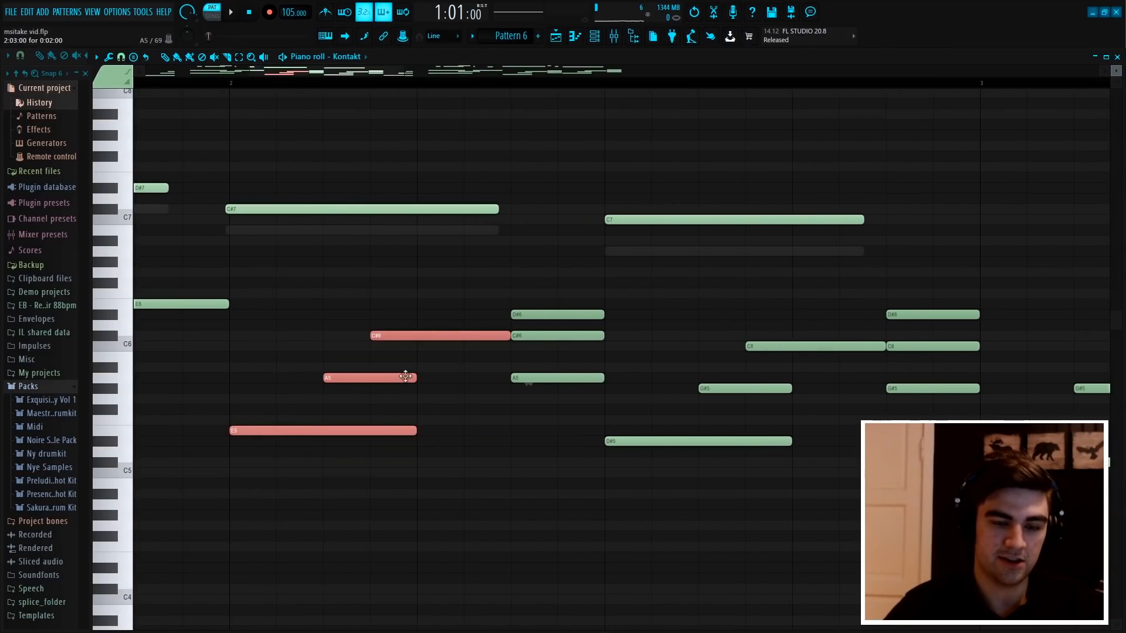
scroll(587, 88, "down", 3)
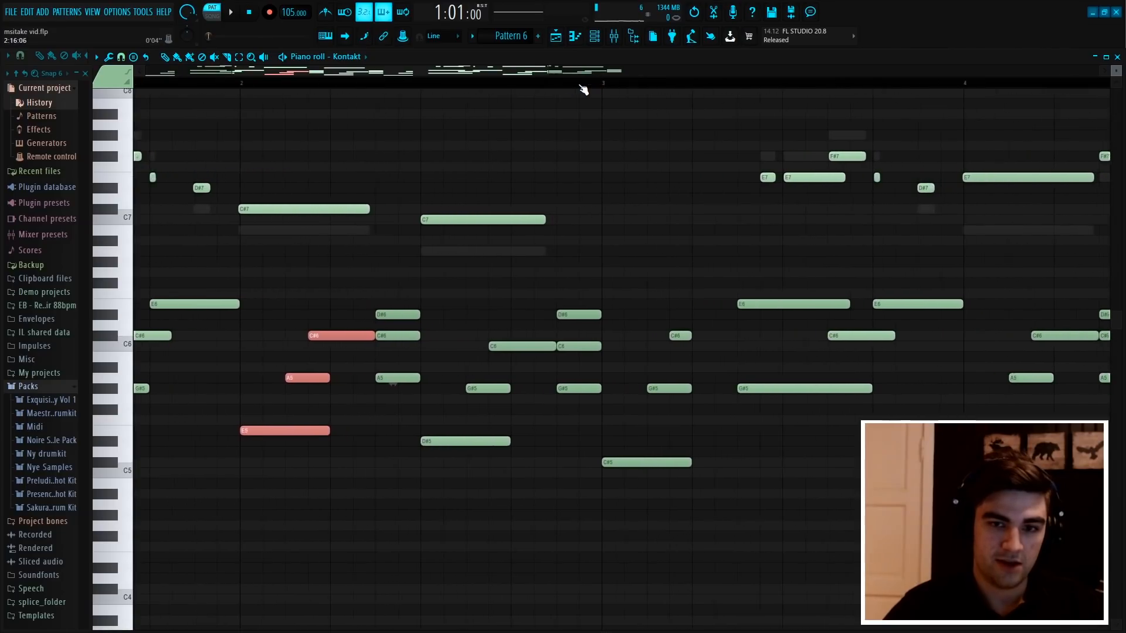
Box-select the C7 melody note in the second half of bar 2, and play the pattern
left_click_drag(523, 247, 471, 204)
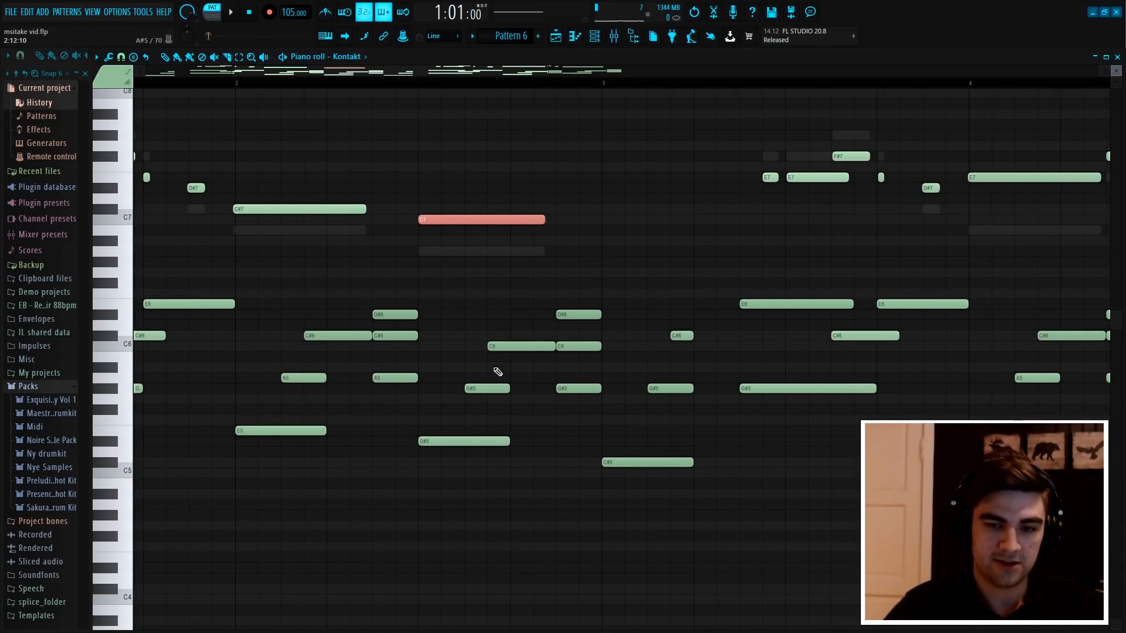
scroll(604, 86, "down", 3)
key("space")
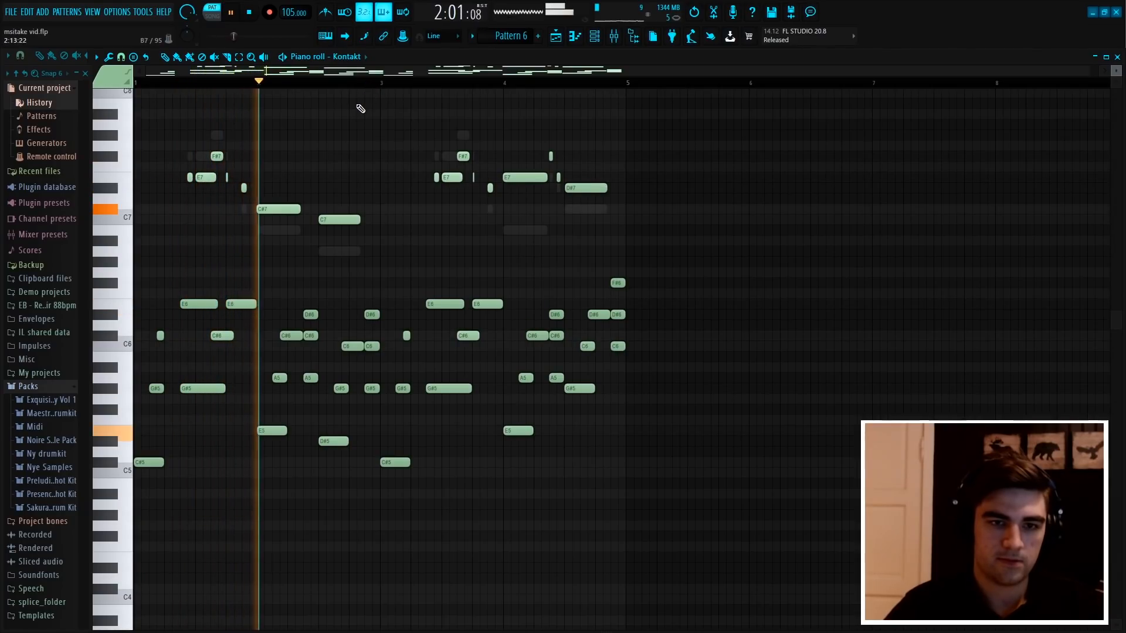
Stop playback and open the Kontakt #2 channel's piano roll from the channel rack
left_click(595, 37)
key("space")
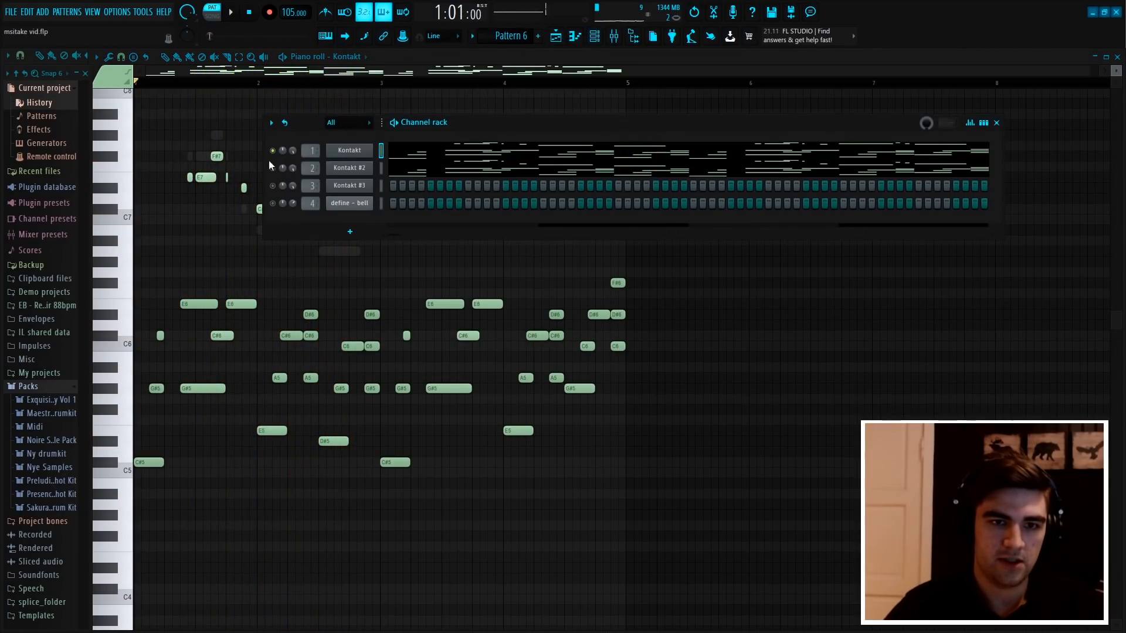
right_click(359, 169)
left_click(392, 165)
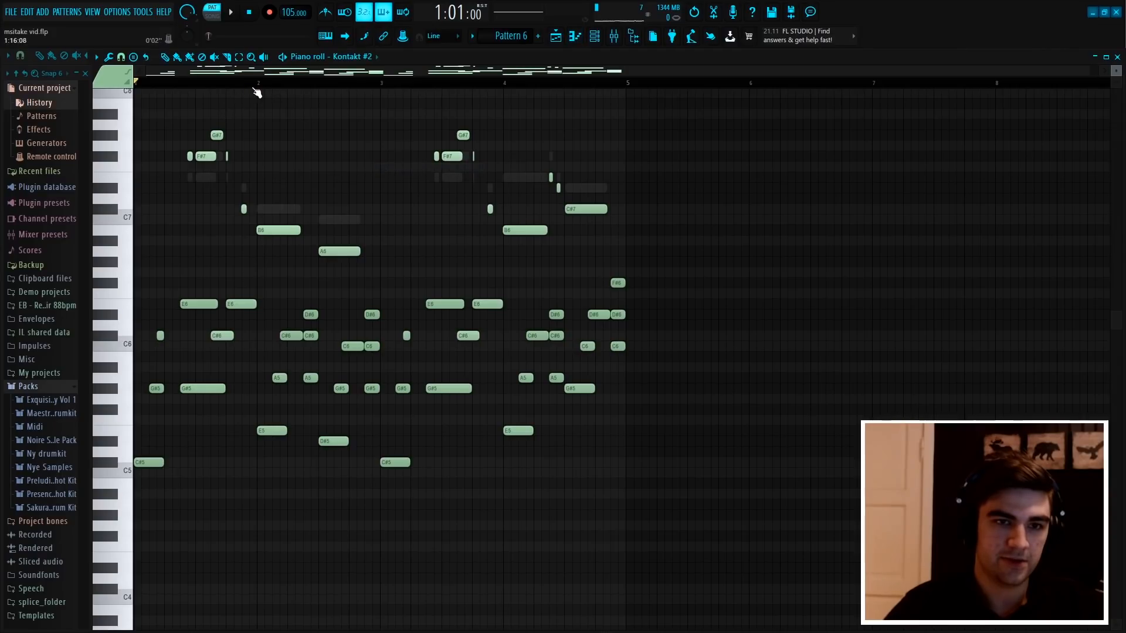
Select the long B6 and A6 melody notes in bar 2 one after the other to point them out
scroll(259, 88, "up", 3)
scroll(260, 87, "up", 2)
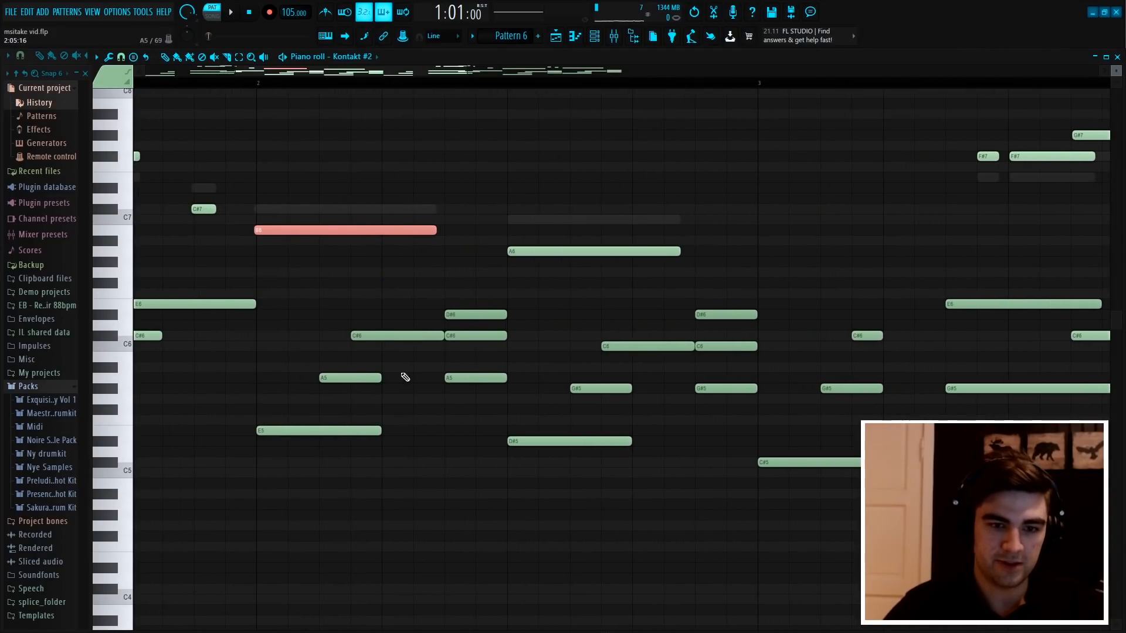
left_click(616, 251)
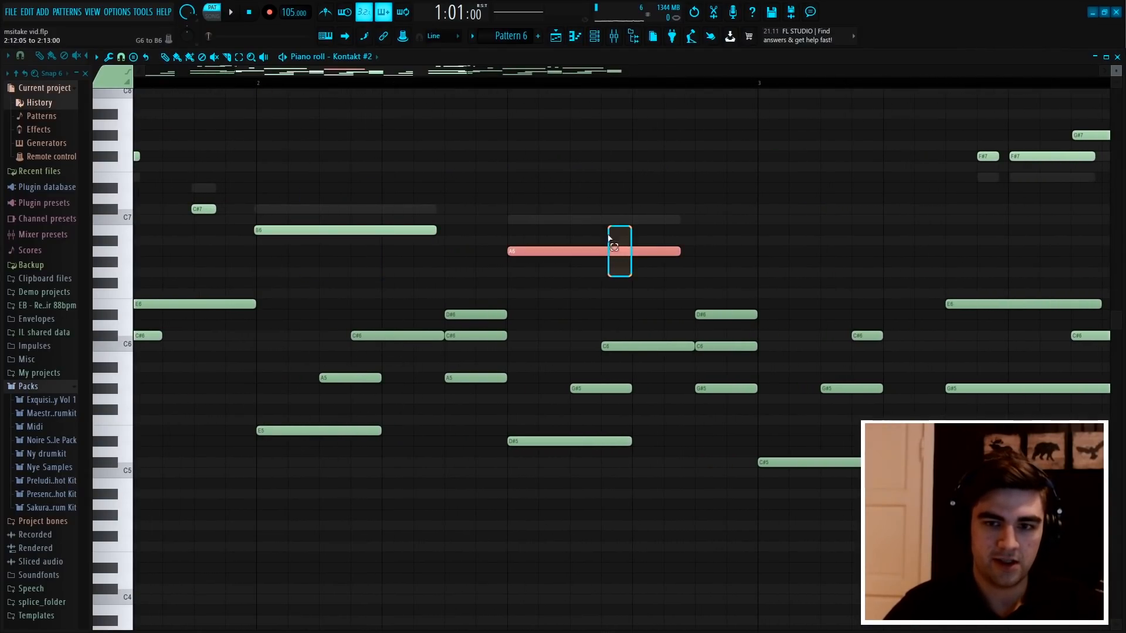
scroll(708, 88, "down", 5)
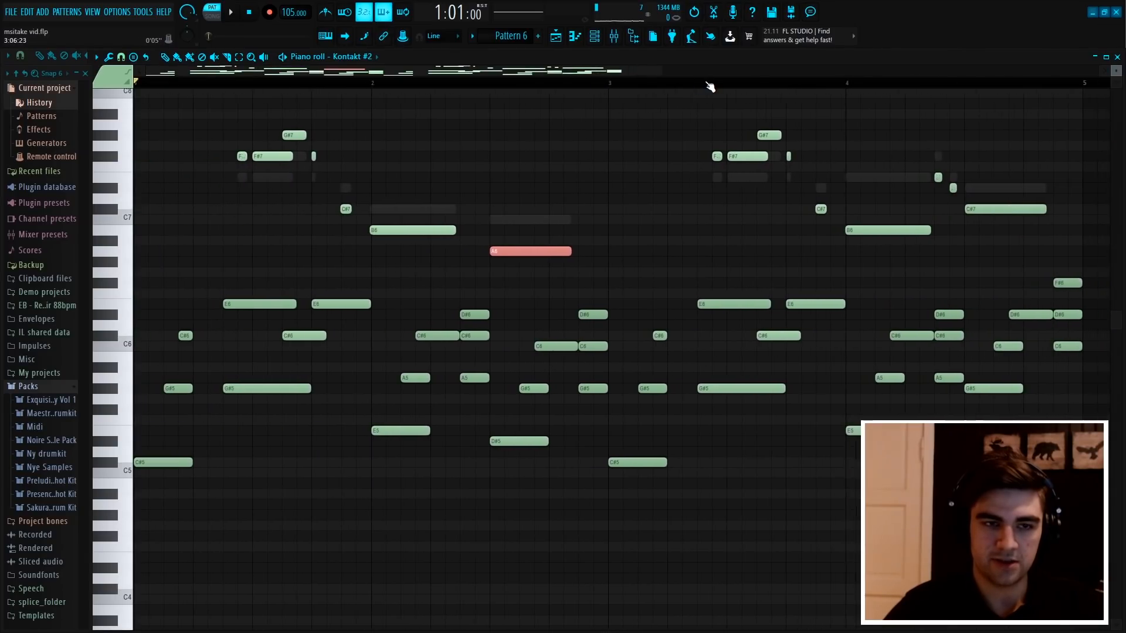
Box-select the first two F#7 notes of bar 1's upper melody to point them out, and clear the selection
scroll(240, 88, "up", 2)
scroll(244, 87, "up", 2)
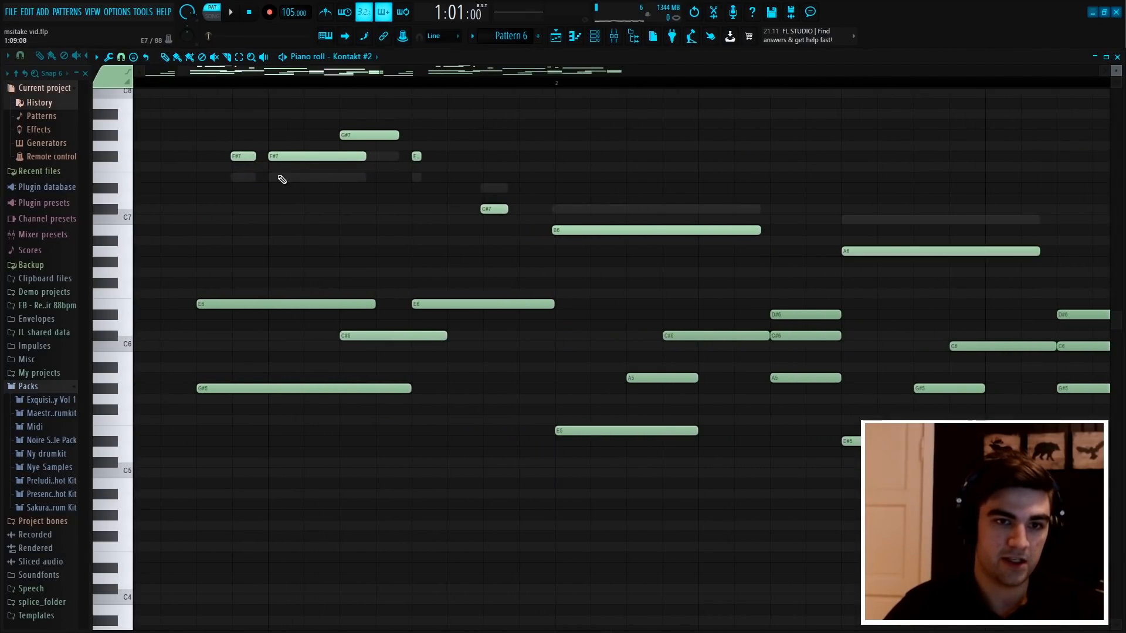
left_click_drag(293, 182, 234, 143)
scroll(241, 86, "down", 2)
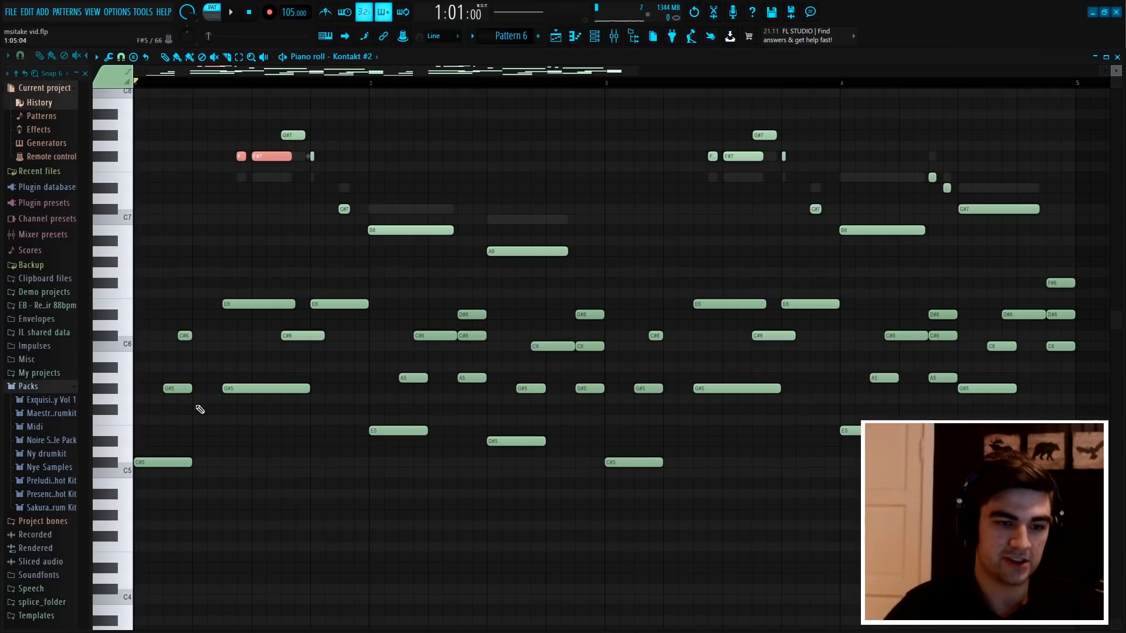
left_click(347, 176)
Try to open the Kontakt channel's piano roll from the channel rack
key("F6")
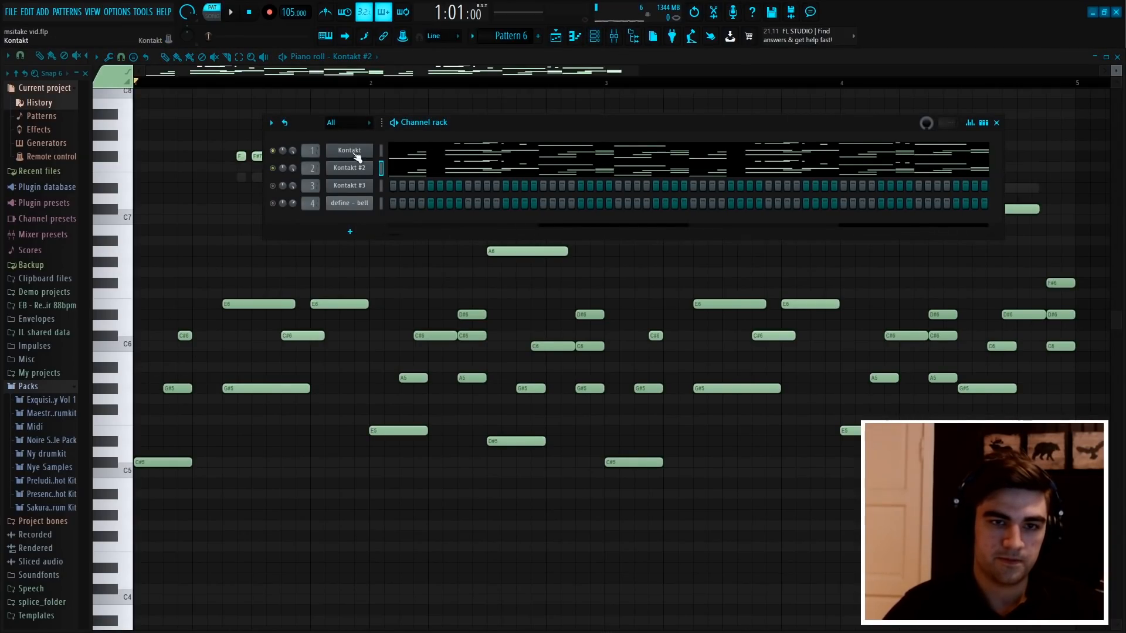
right_click(355, 155)
left_click(389, 151)
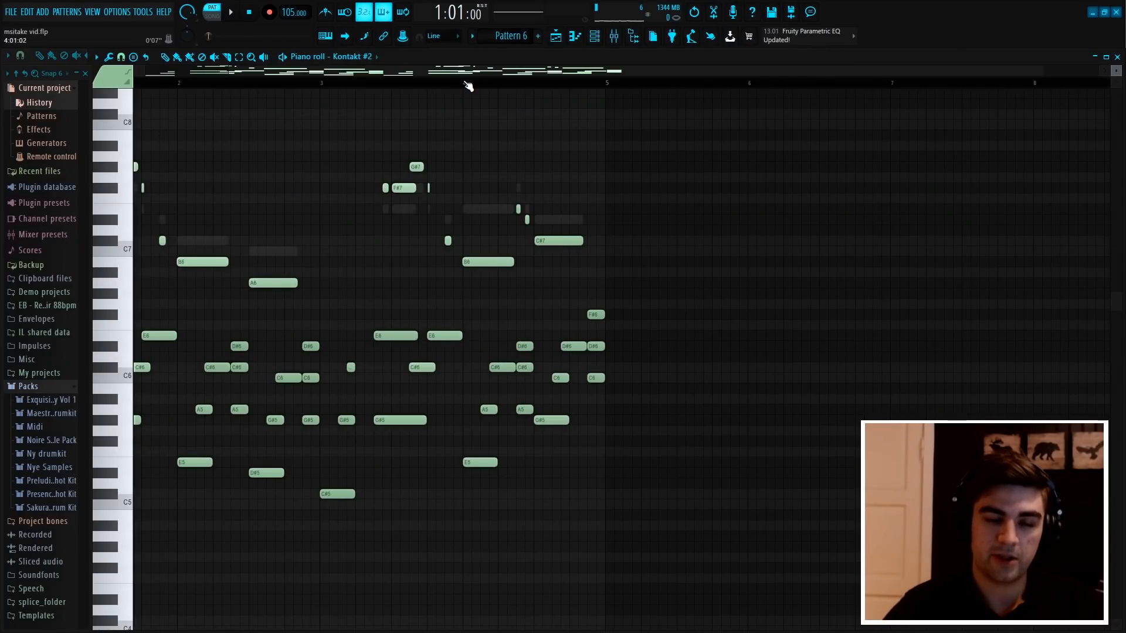
Box-select the long B6 melody note at the start of bar 4 to point it out, and clear the selection
scroll(450, 88, "up", 3)
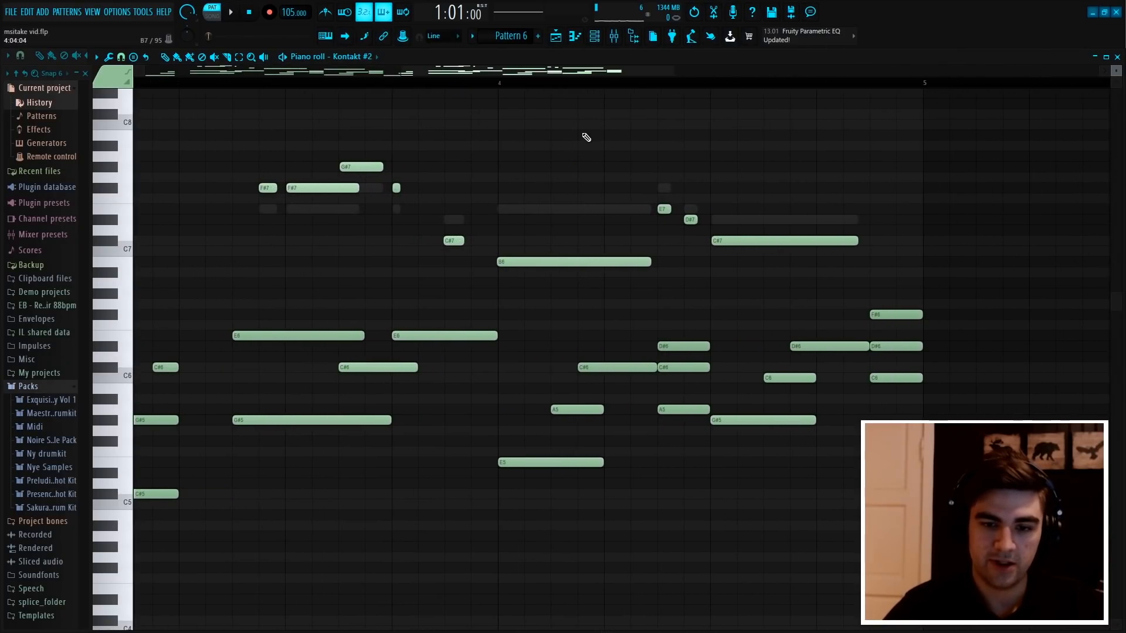
scroll(586, 137, "down", 3)
left_click_drag(612, 246, 531, 150)
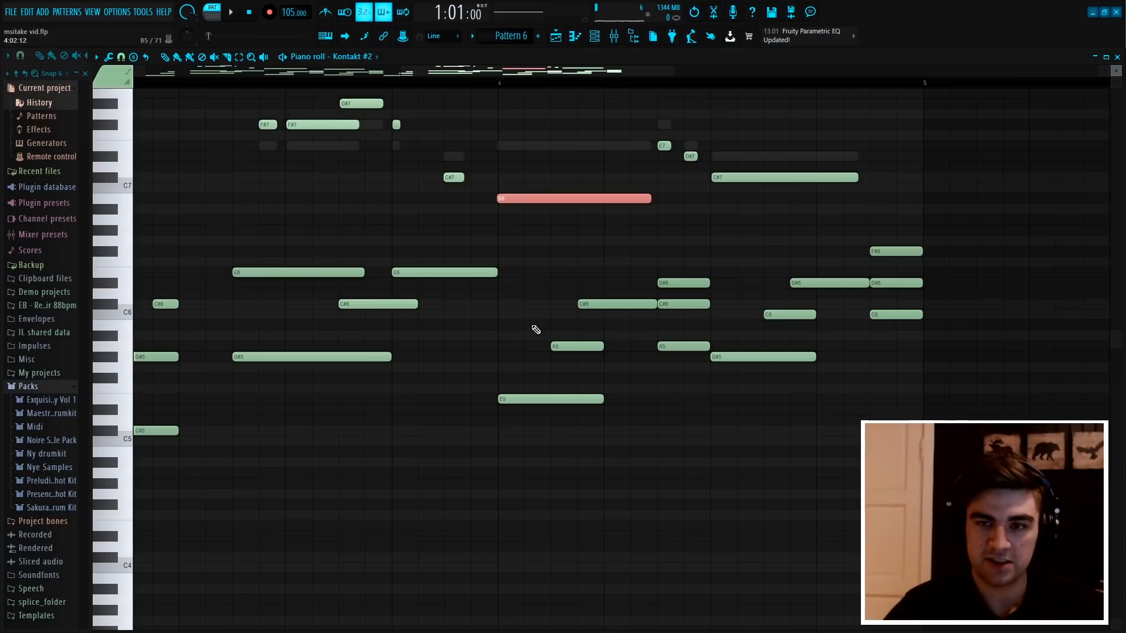
left_click(879, 155)
Box-select the long C#7 note ending bar 4's upper melody to compare it with the surrounding notes
scroll(849, 83, "up", 2)
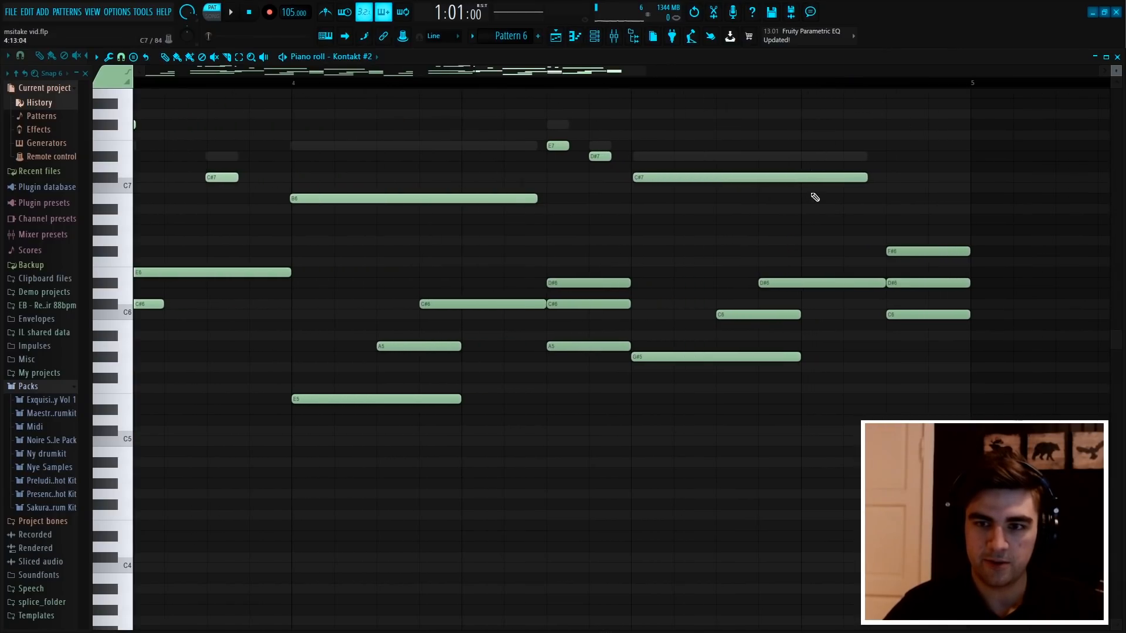
left_click_drag(847, 203, 786, 164)
left_click(761, 206)
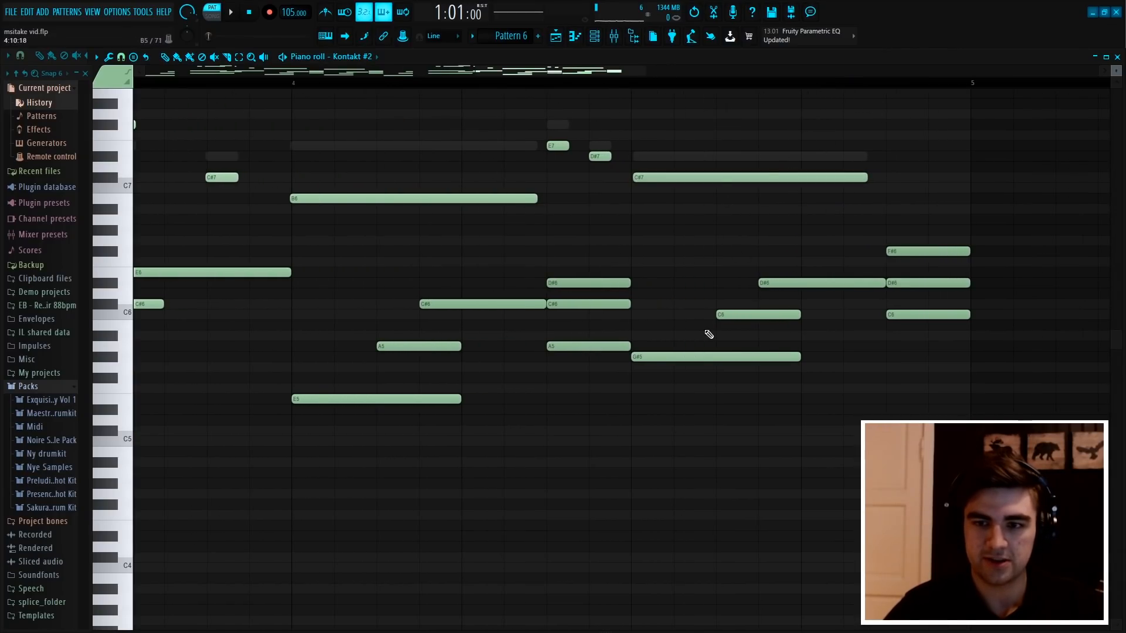
scroll(841, 87, "down", 3)
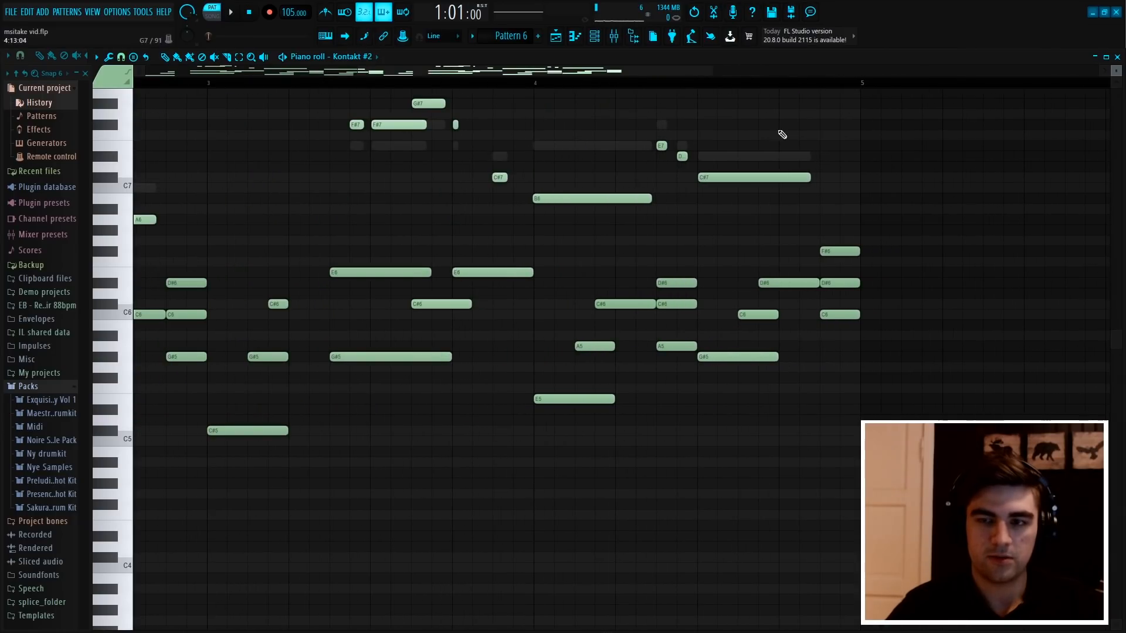
left_click_drag(806, 200, 773, 163)
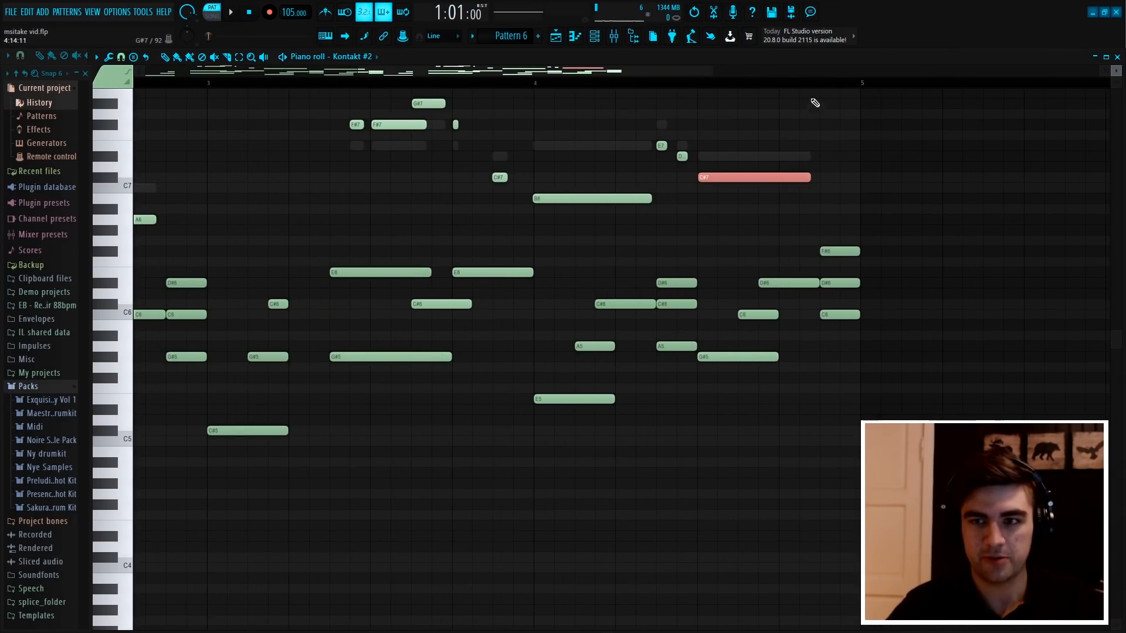
Box-select the closing G#5, C6, D#6 and F#6 chord notes in the second half of bar 4, and clear the selection
scroll(829, 85, "down", 3)
left_click_drag(786, 405, 707, 225)
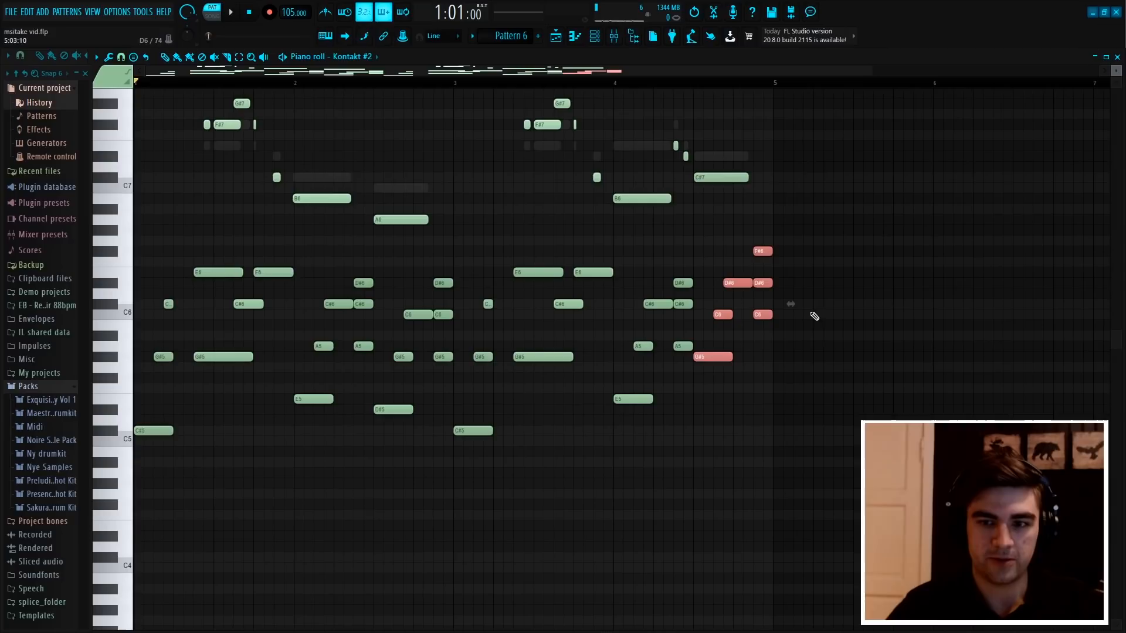
scroll(751, 87, "down", 2)
left_click(559, 373)
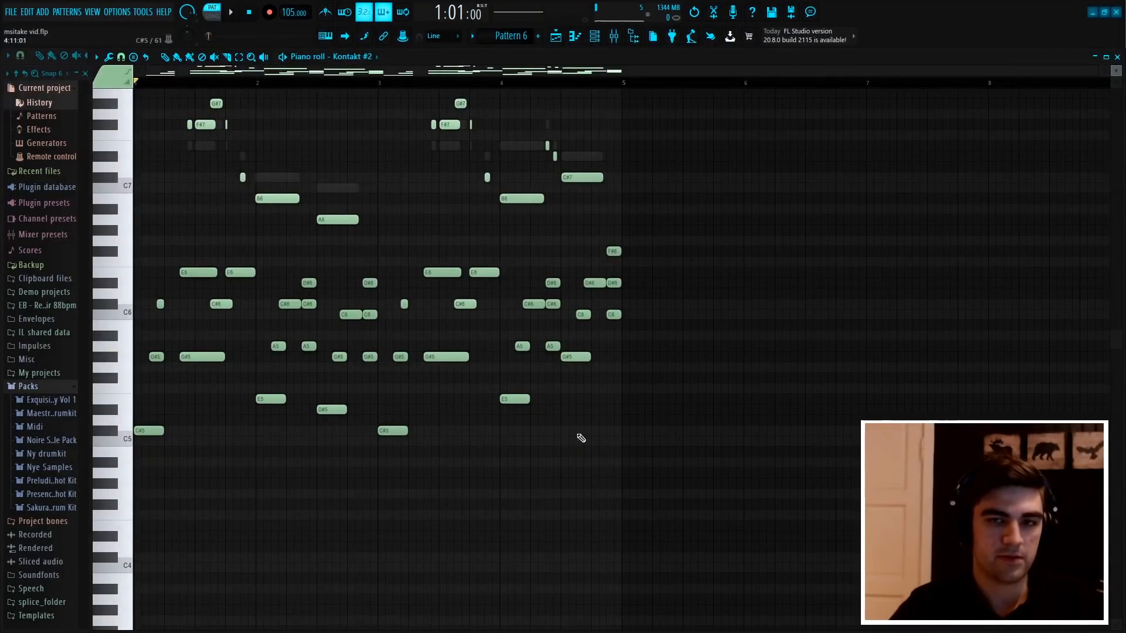